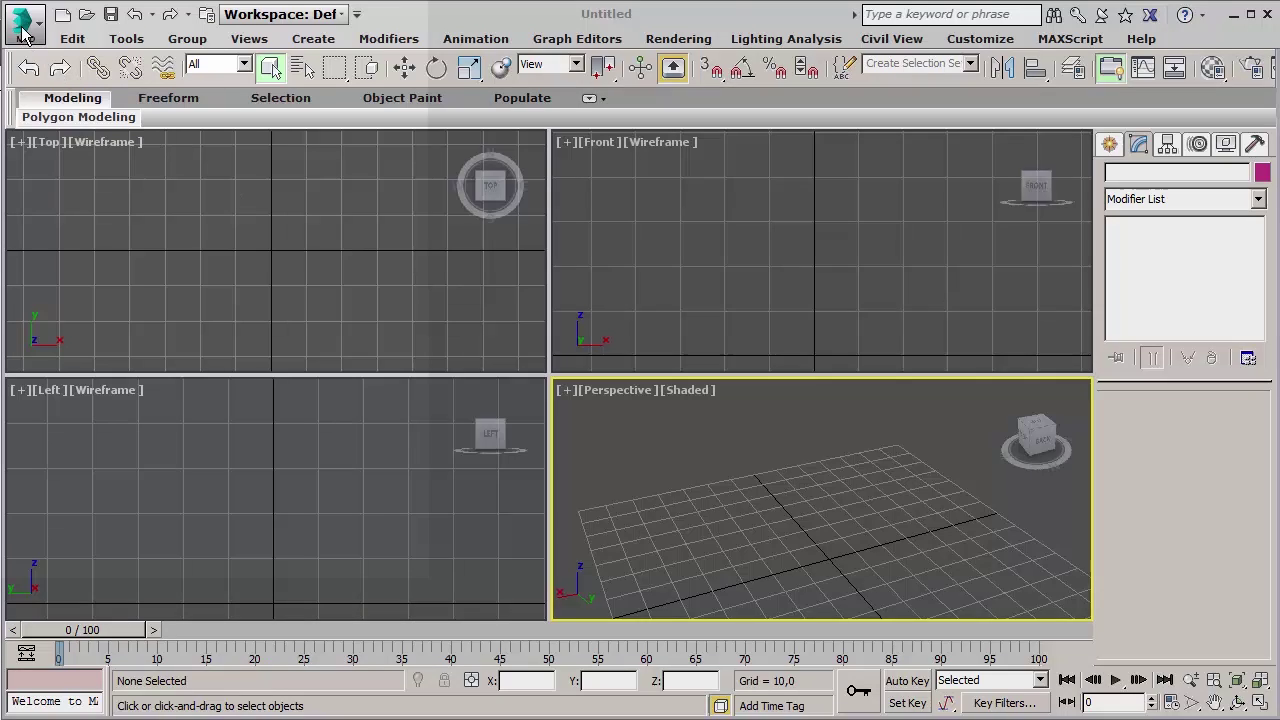
- Examine the file commands for creating, opening, saving, importing, exporting, sending, referencing, managing projects and file properties
{"action": "left_click", "coordinate": [24, 22]}
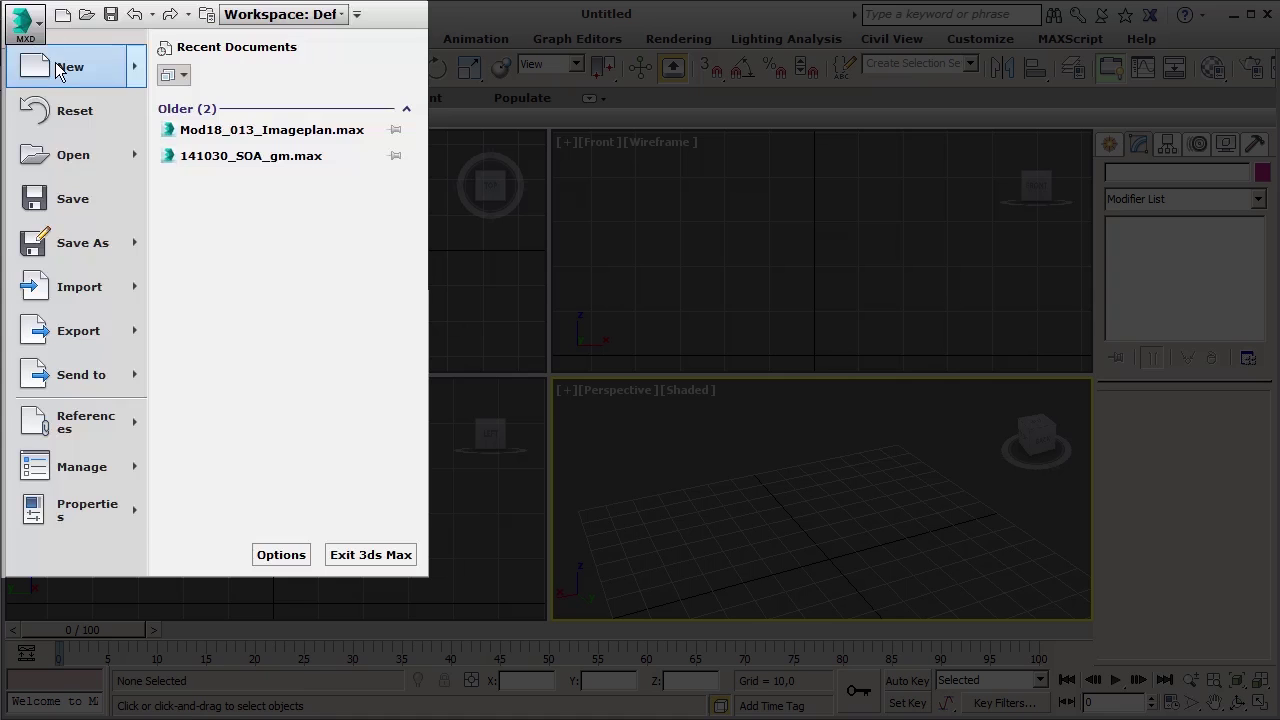
{"action": "mouse_move", "coordinate": [57, 63]}
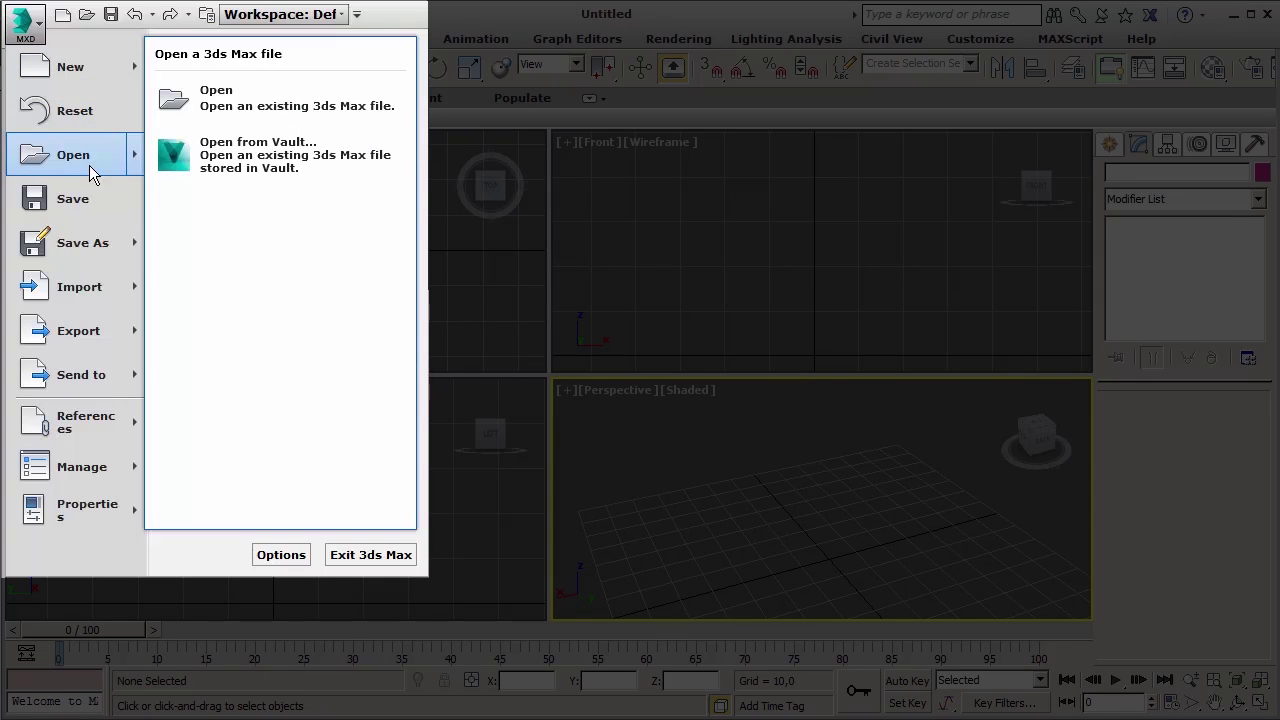
{"action": "mouse_move", "coordinate": [104, 246]}
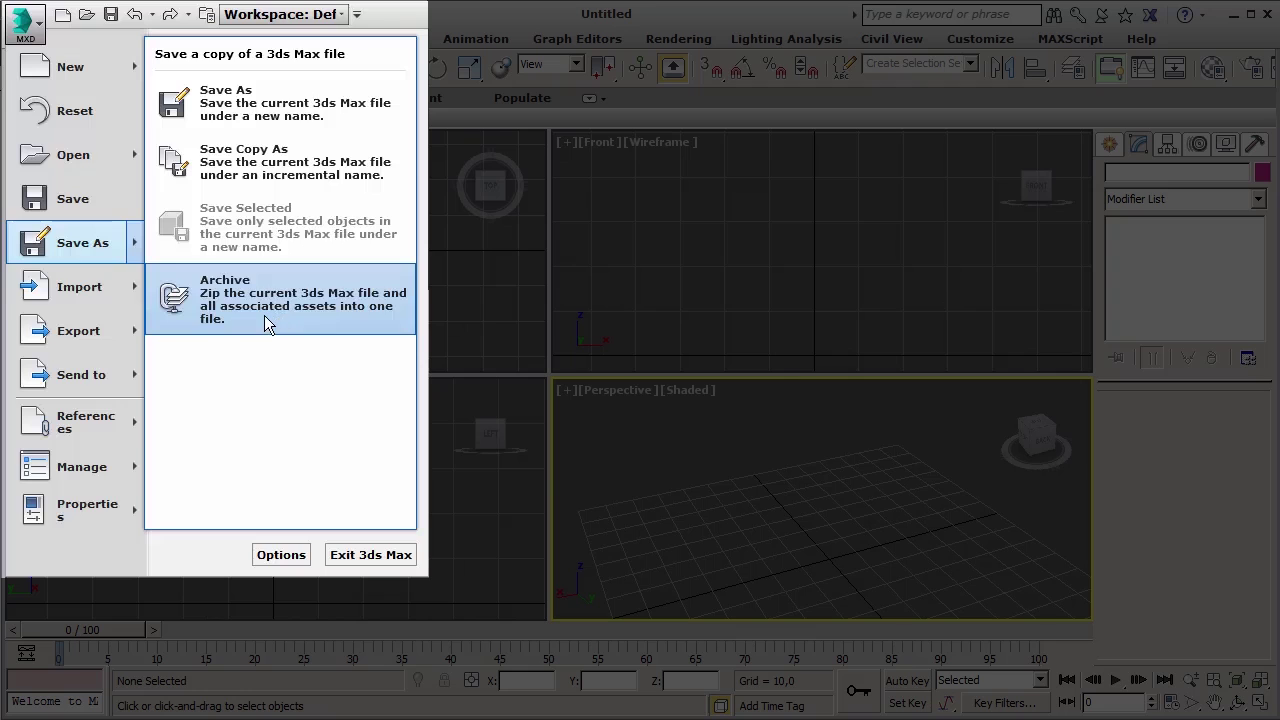
{"action": "mouse_move", "coordinate": [93, 297]}
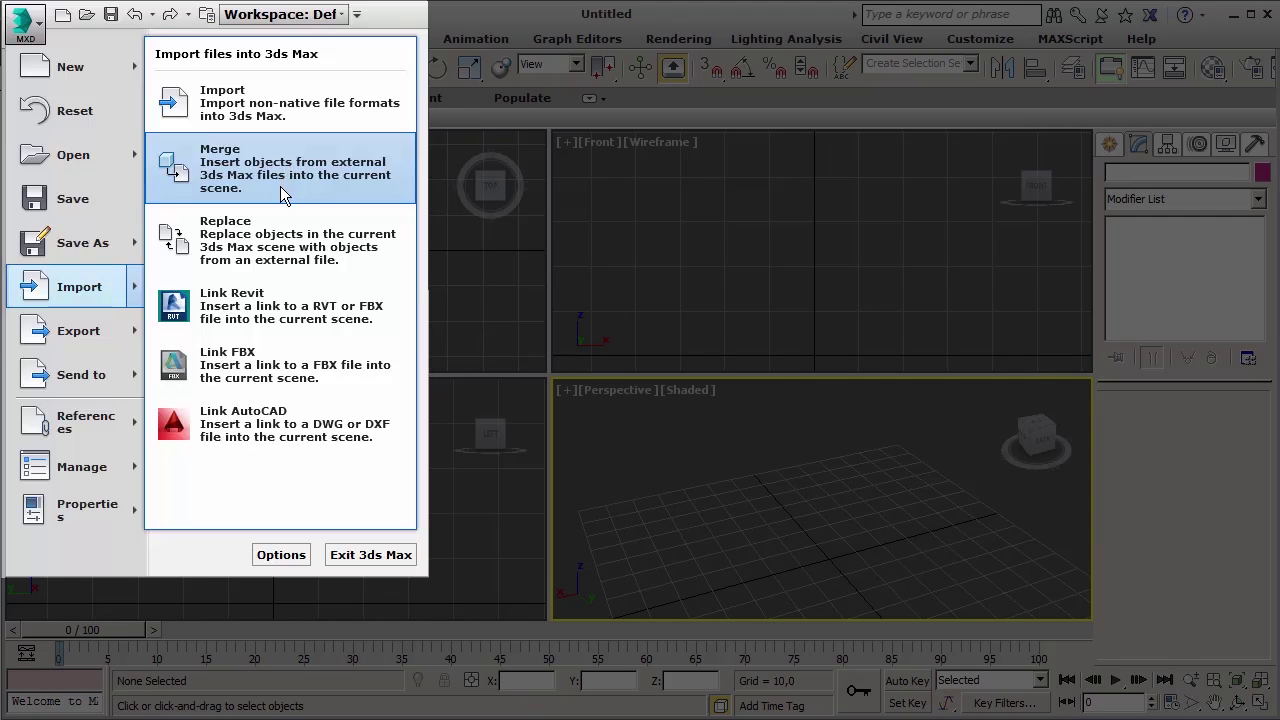
{"action": "mouse_move", "coordinate": [127, 335]}
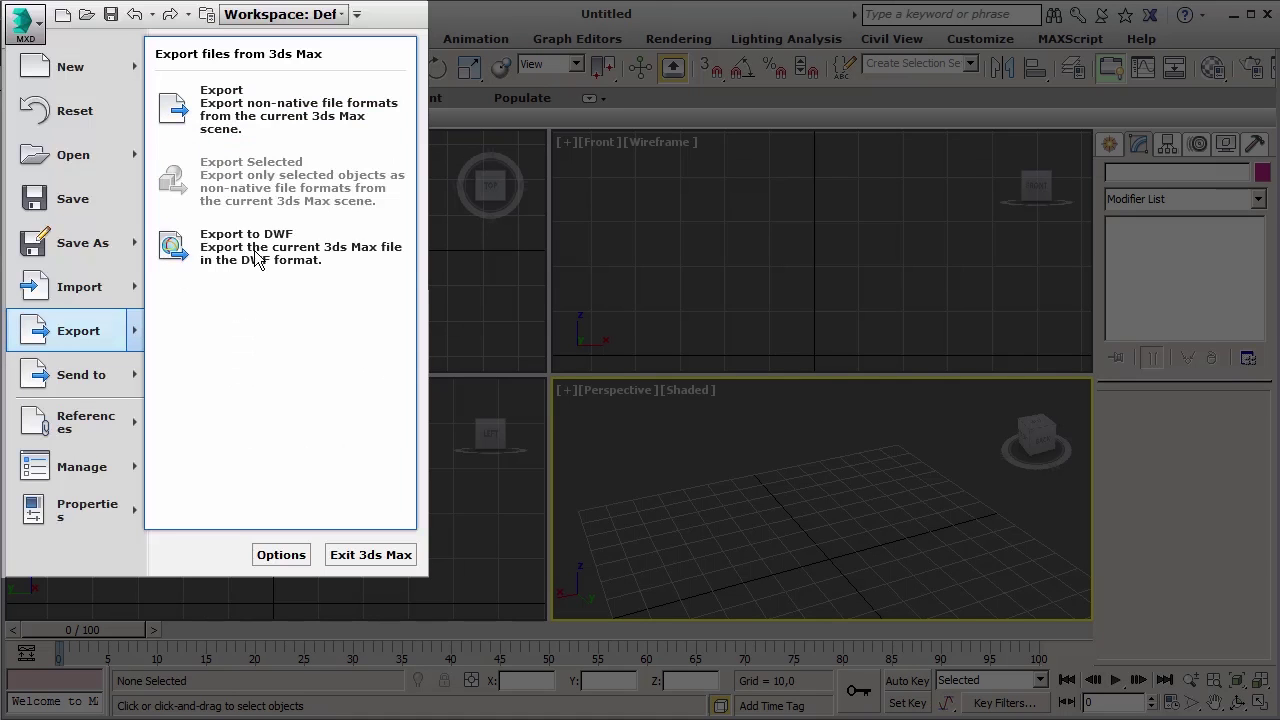
{"action": "mouse_move", "coordinate": [120, 387]}
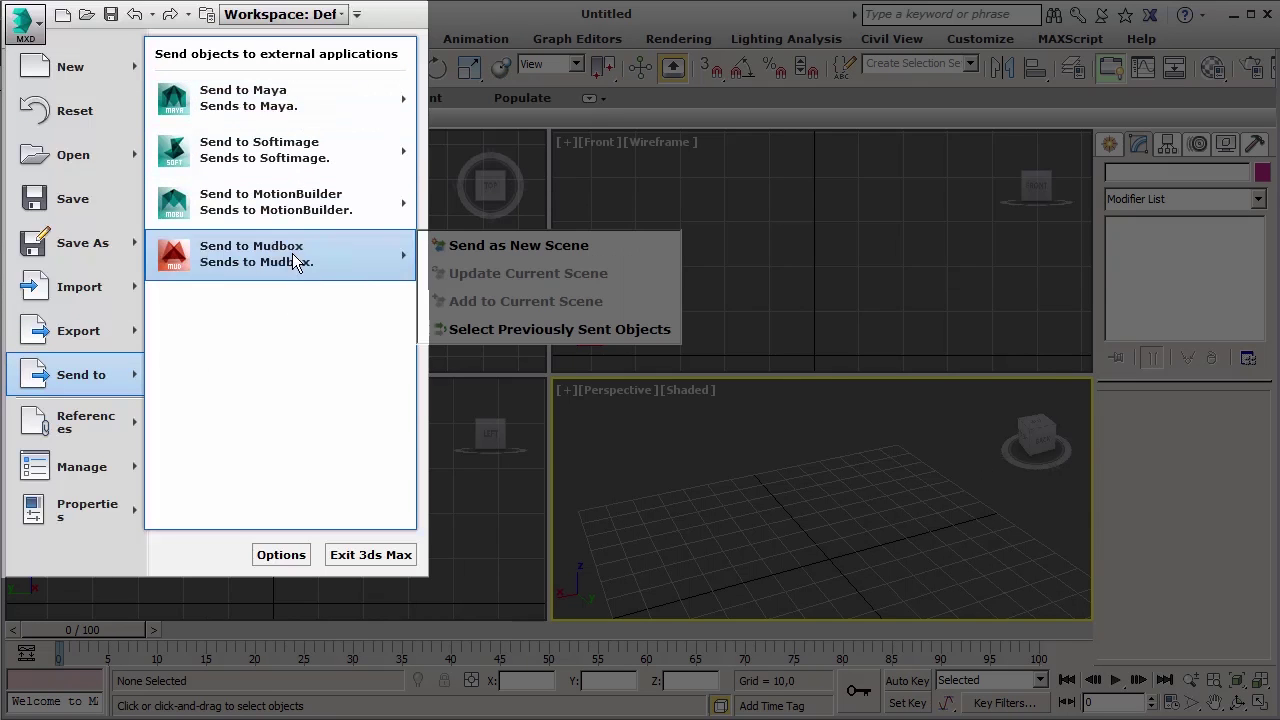
{"action": "mouse_move", "coordinate": [120, 432]}
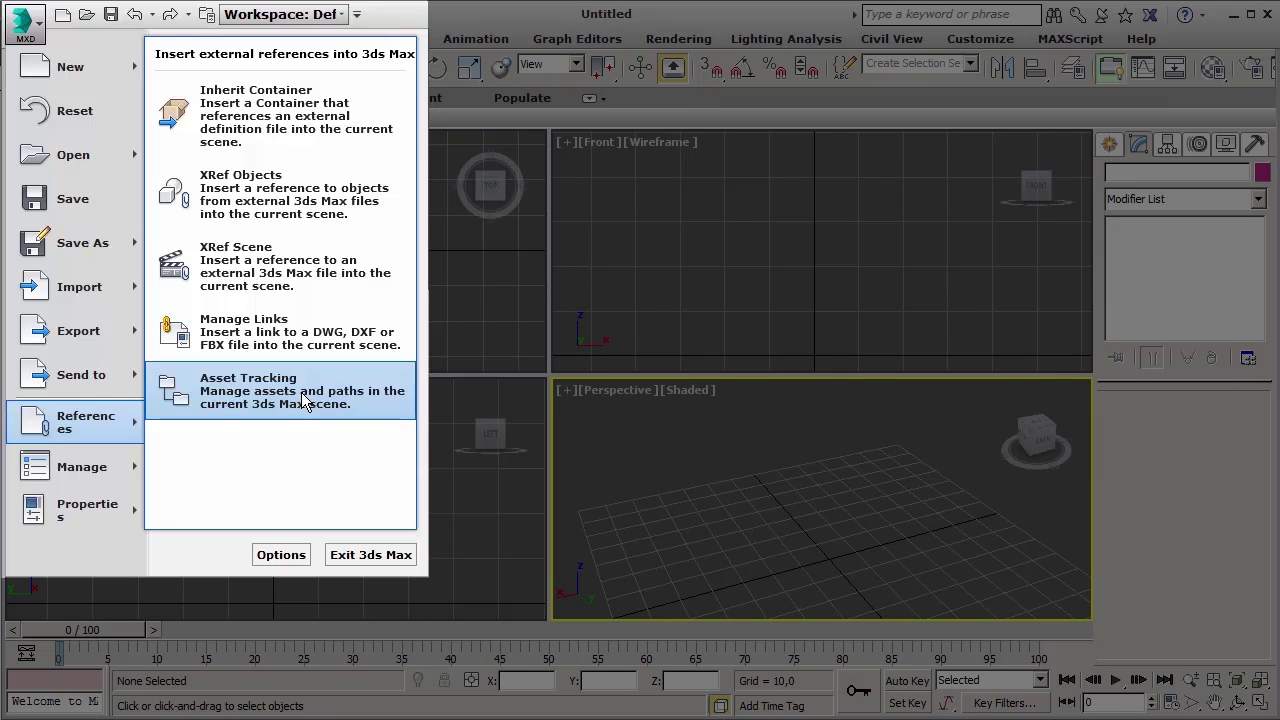
{"action": "mouse_move", "coordinate": [120, 472]}
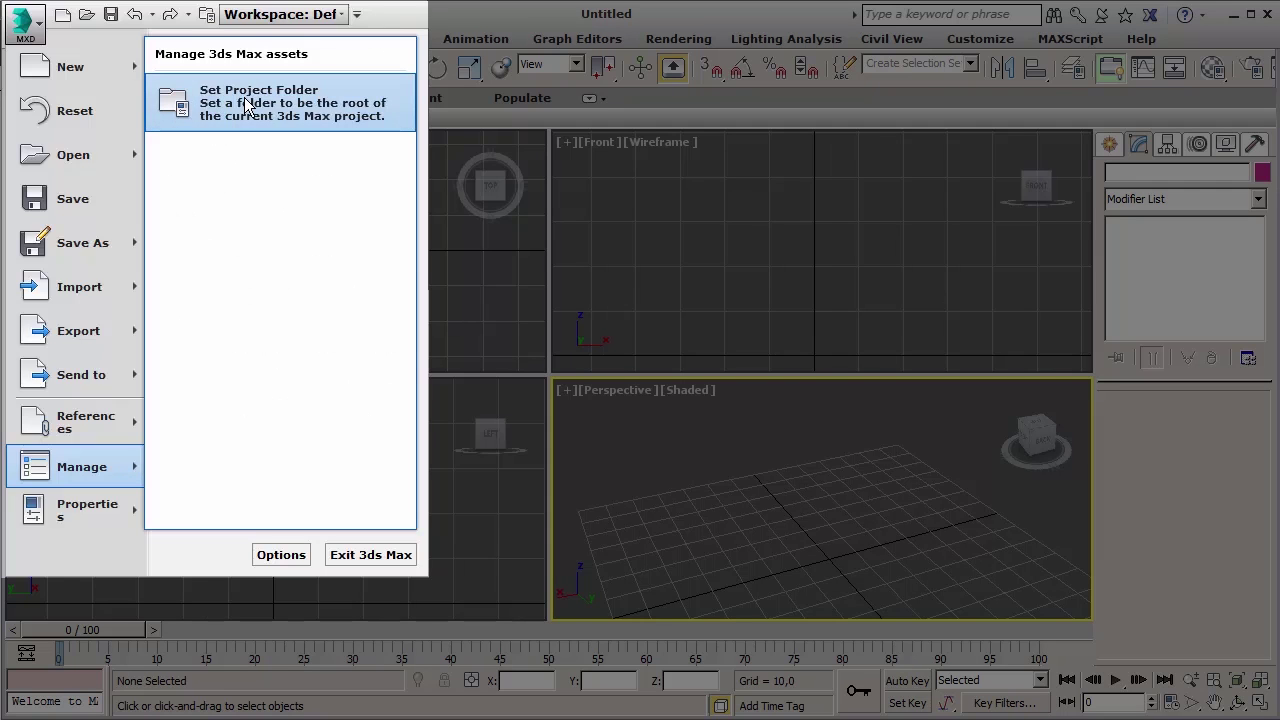
{"action": "mouse_move", "coordinate": [101, 524]}
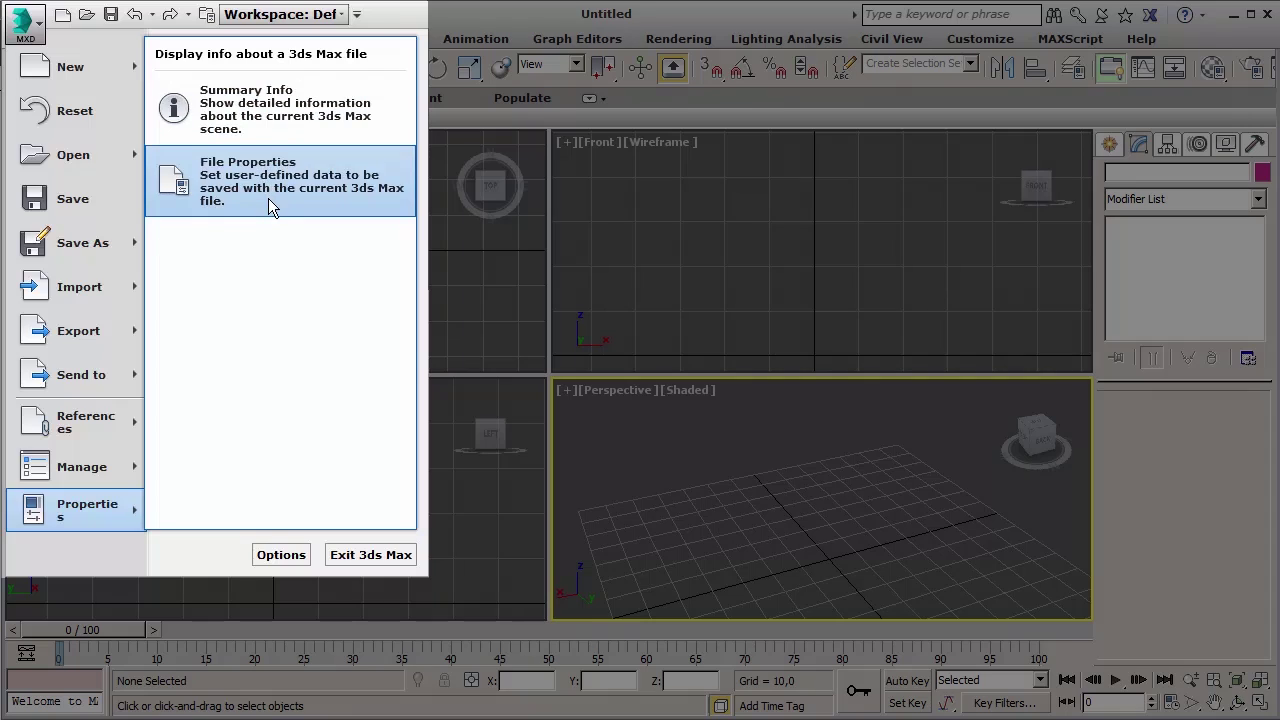
{"action": "left_click", "coordinate": [62, 18]}
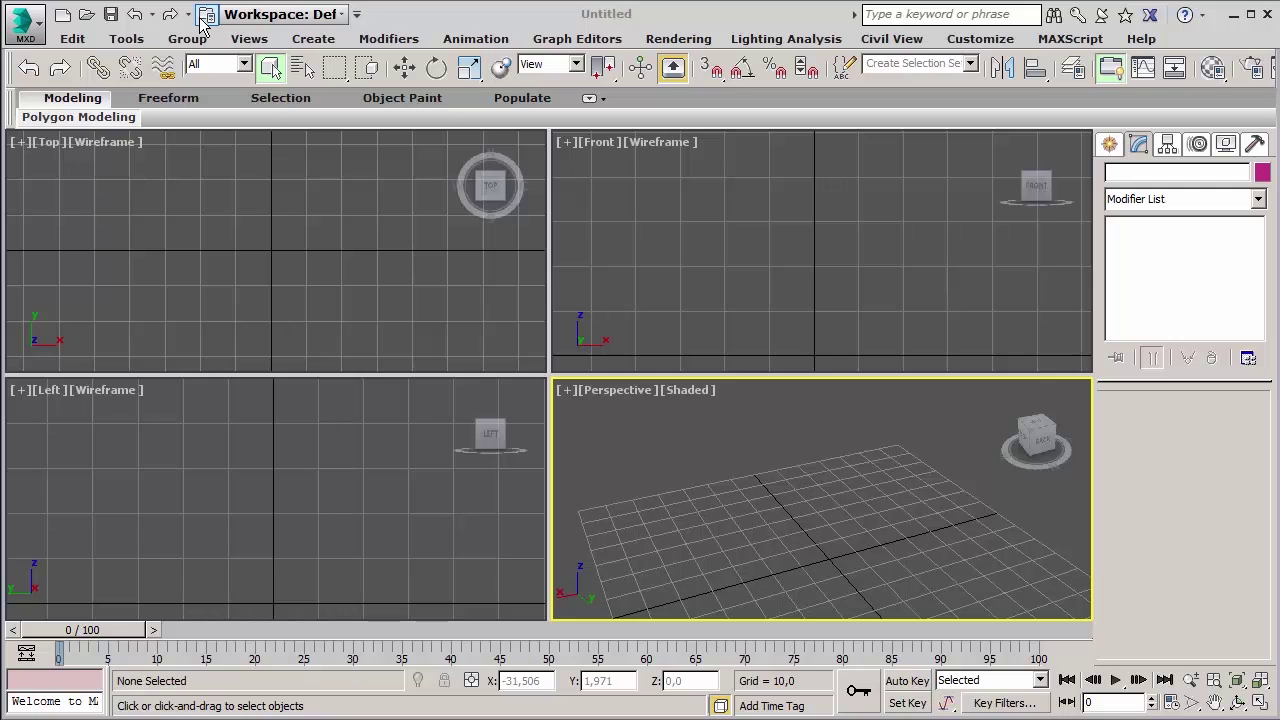
{"action": "left_click", "coordinate": [66, 18]}
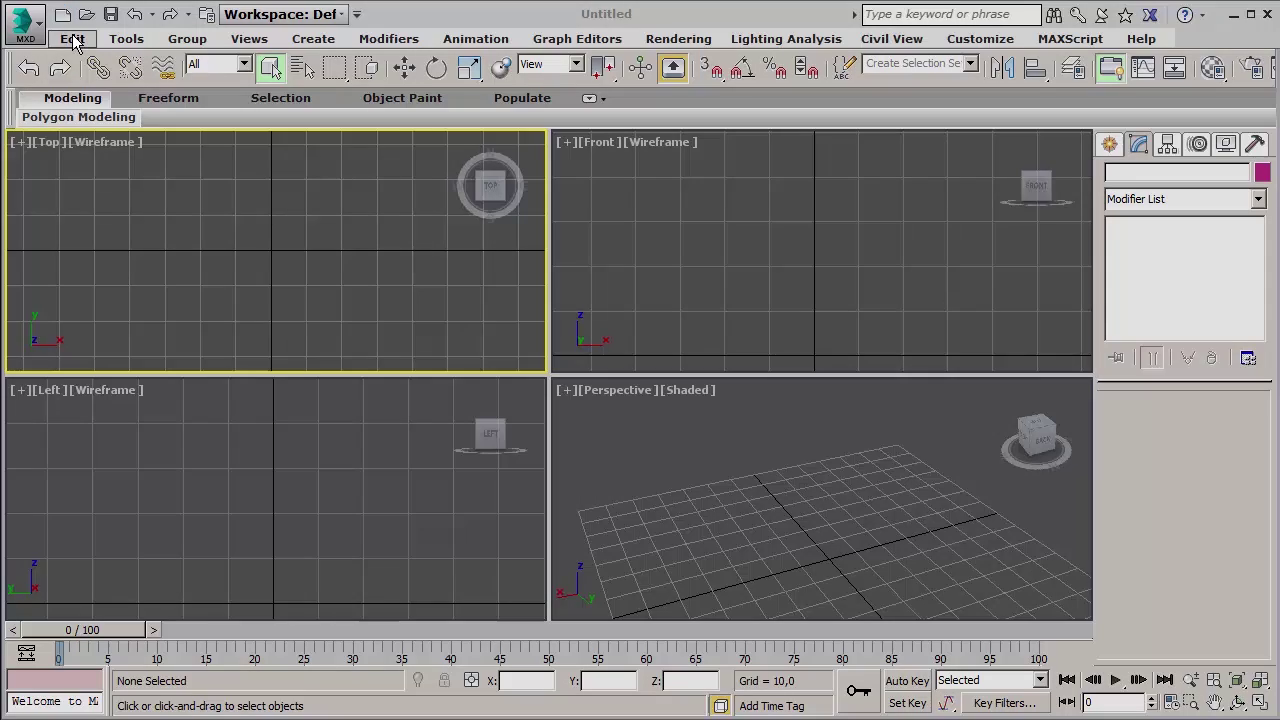
{"action": "left_click", "coordinate": [72, 37]}
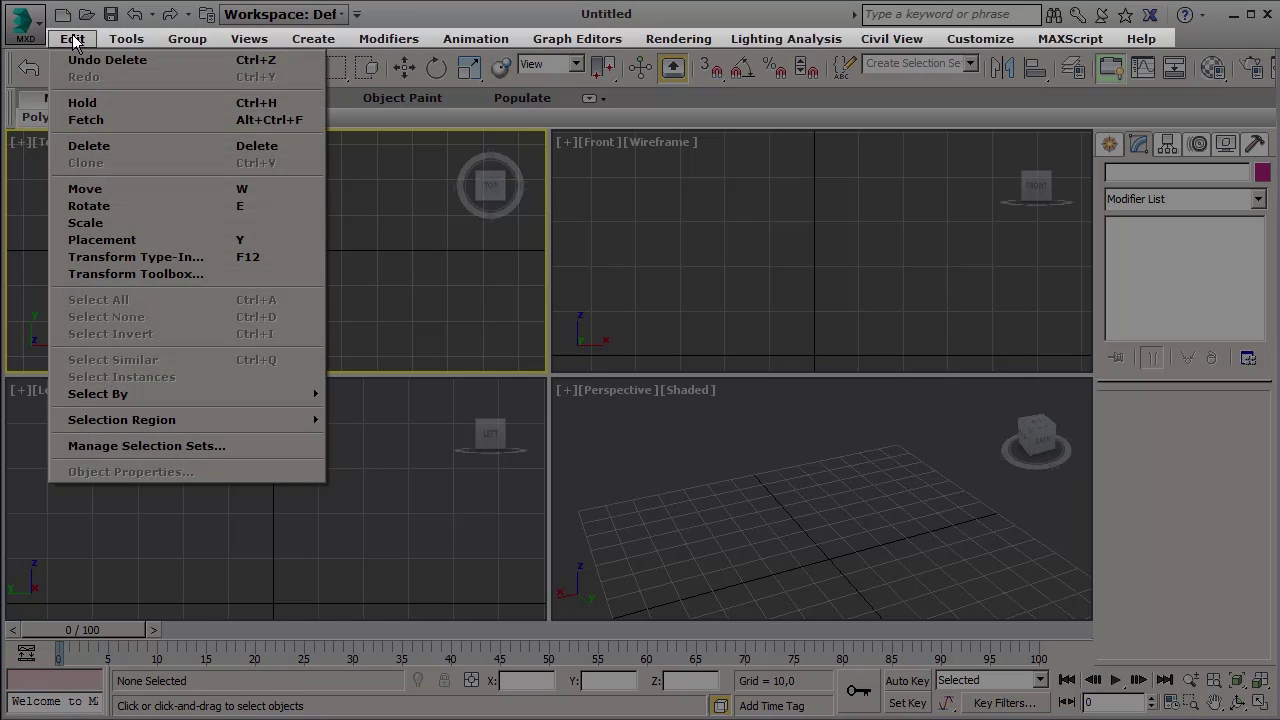
{"action": "mouse_move", "coordinate": [213, 42]}
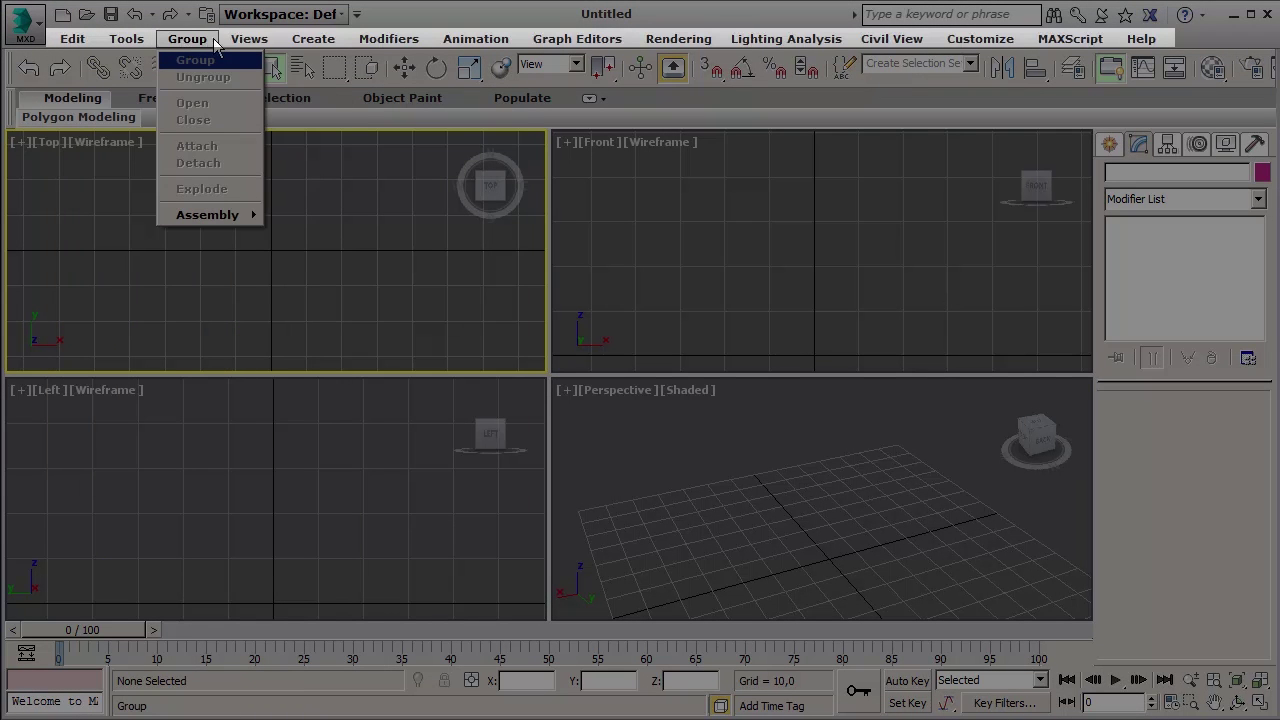
{"action": "mouse_move", "coordinate": [673, 41]}
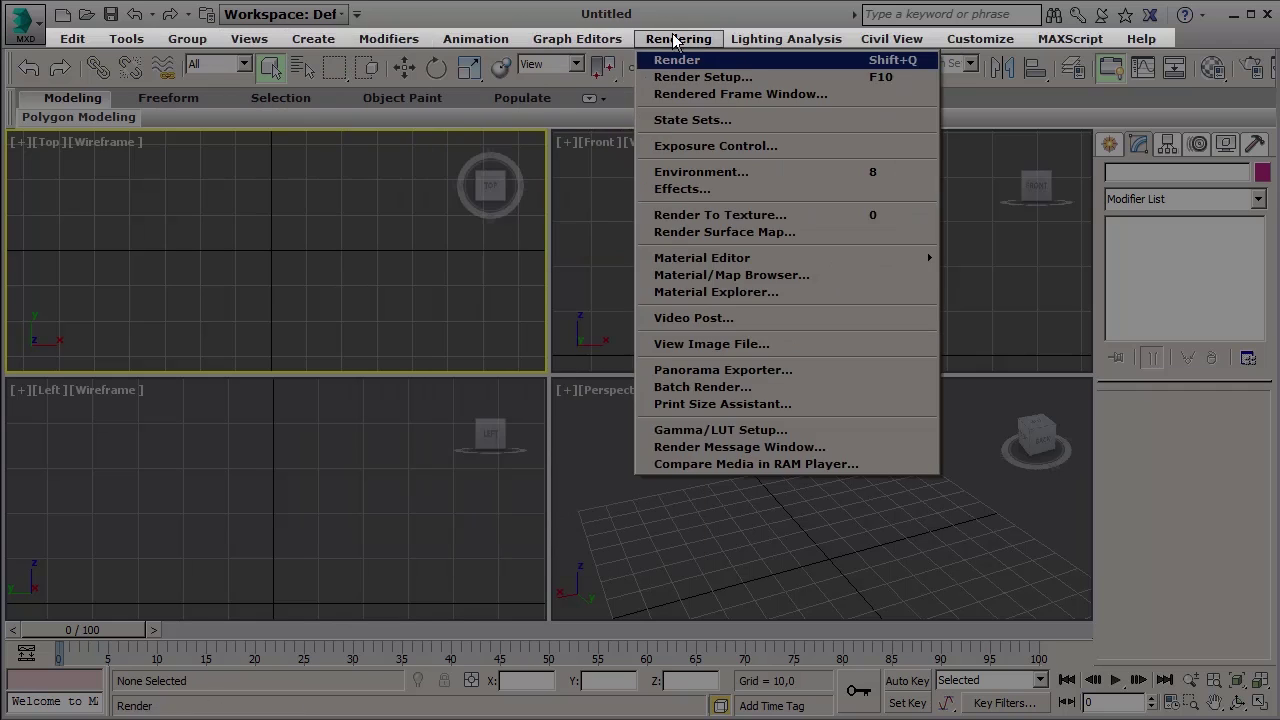
{"action": "mouse_move", "coordinate": [1113, 40]}
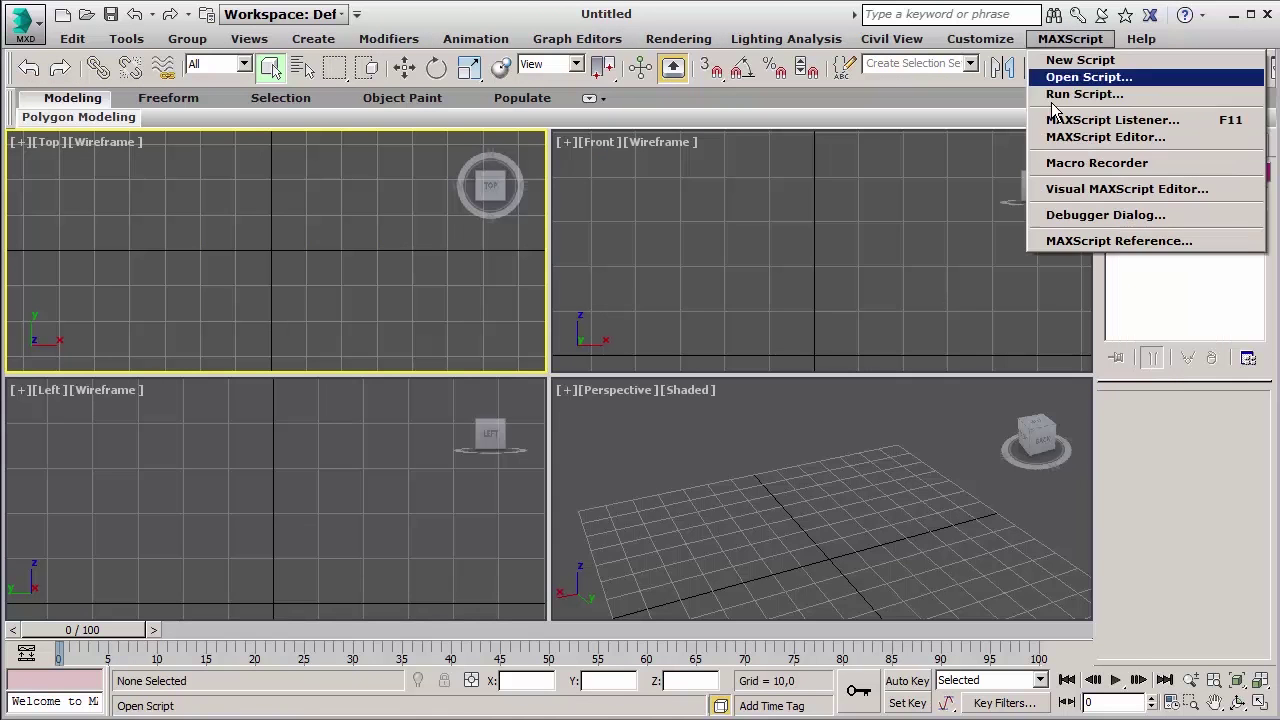
{"action": "key", "text": "Escape"}
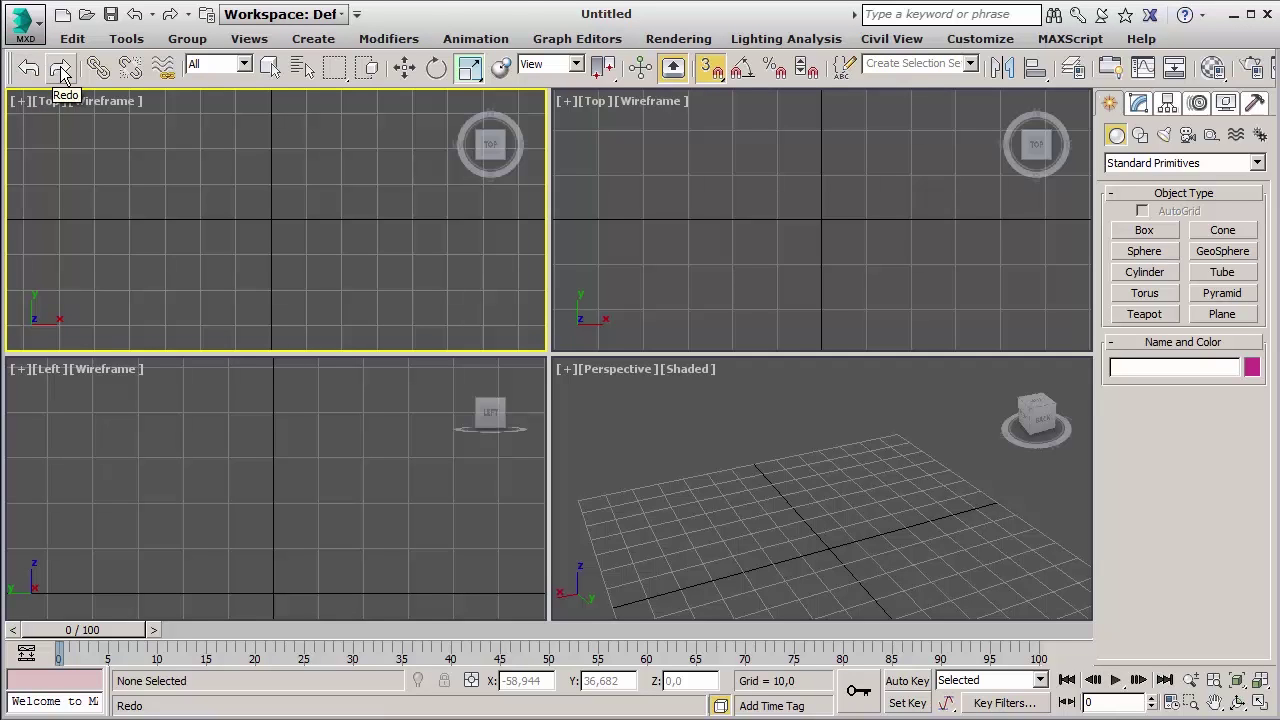
- Keep the selection filter set to All and activate the Select Object tool
{"action": "left_click", "coordinate": [244, 64]}
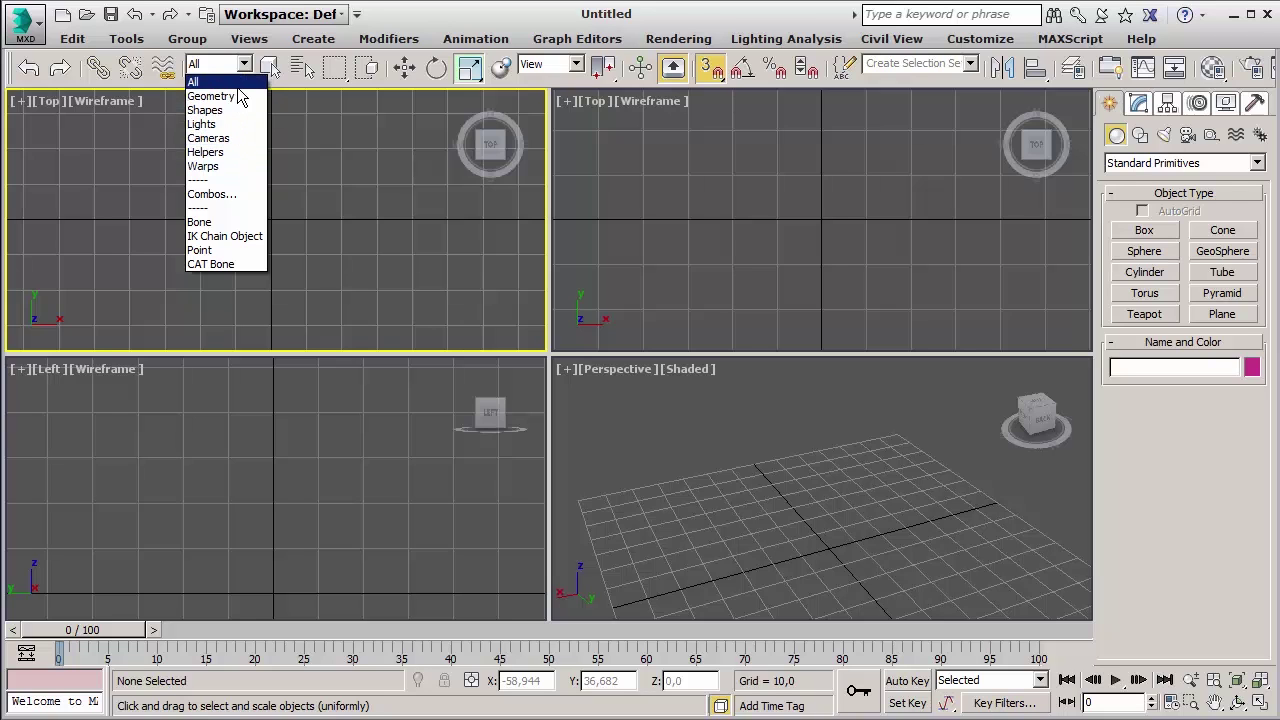
{"action": "left_click", "coordinate": [240, 83]}
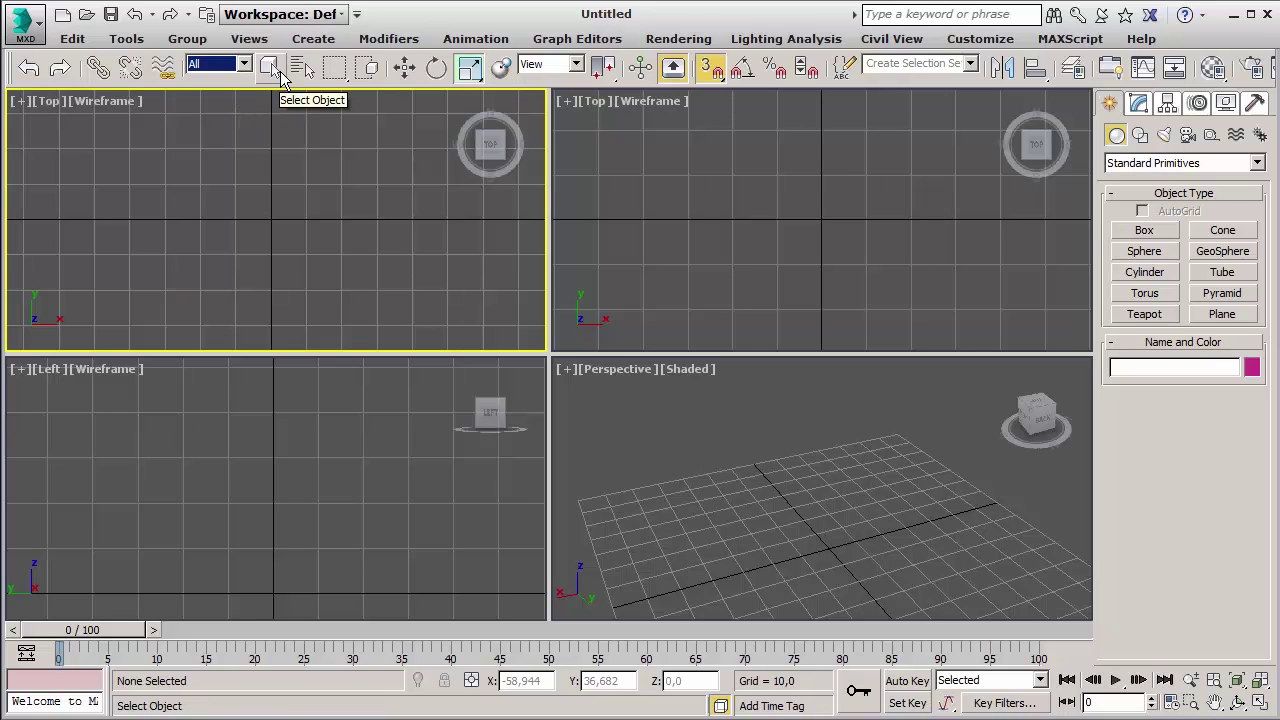
{"action": "left_click", "coordinate": [281, 74]}
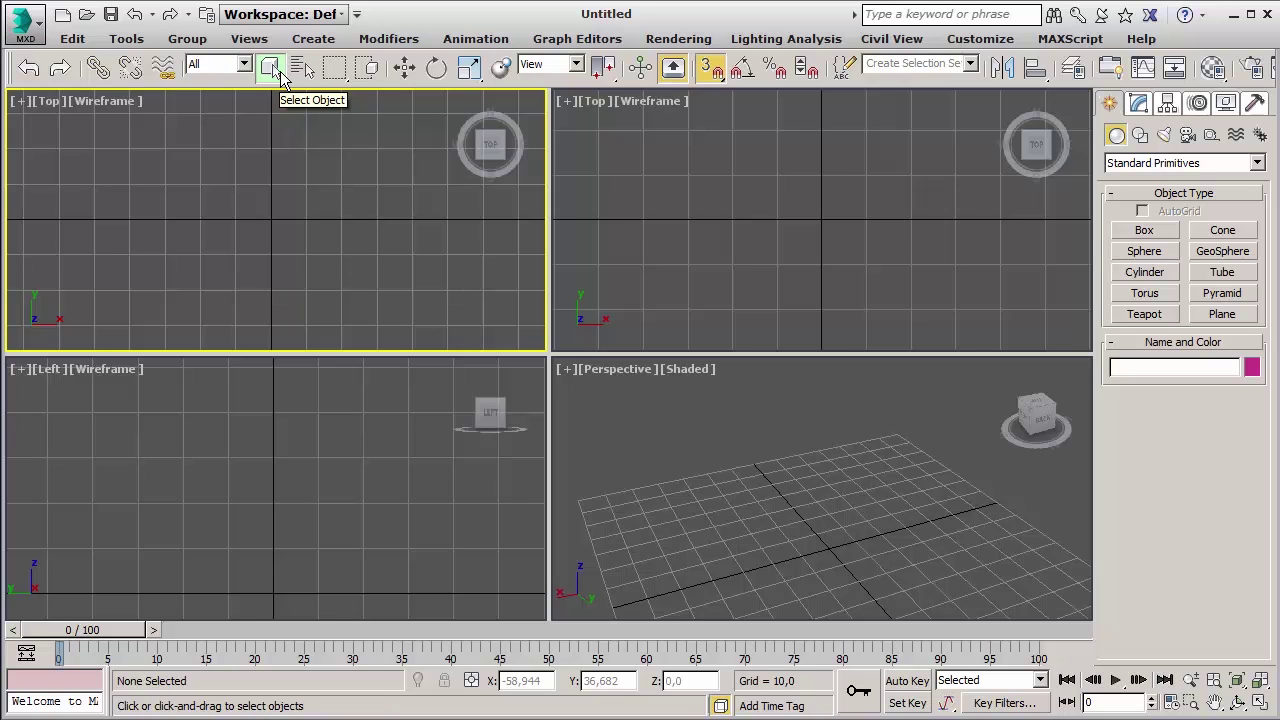
- Search the scene's object list by name for "search here!" and leave it without selecting anything
{"action": "left_click", "coordinate": [306, 72]}
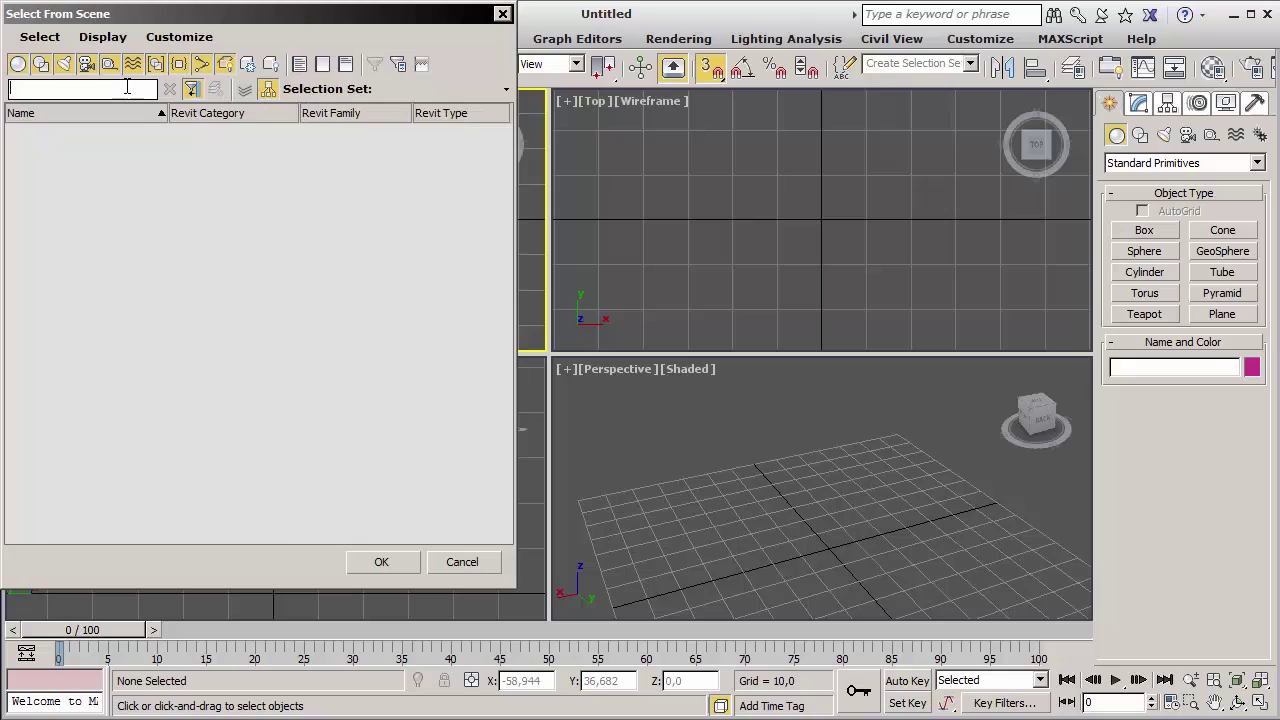
{"action": "type", "text": "search here!"}
{"action": "left_click_drag", "start_coordinate": [430, 15], "coordinate": [507, 55]}
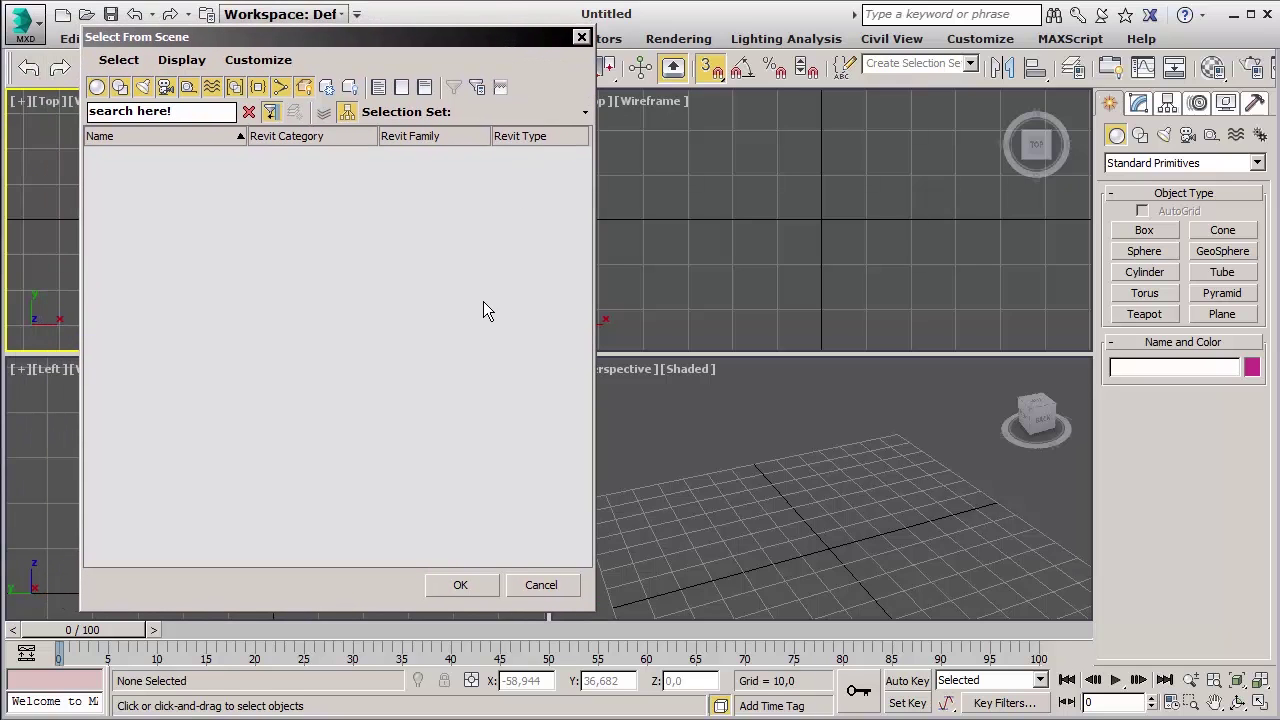
{"action": "left_click", "coordinate": [530, 590]}
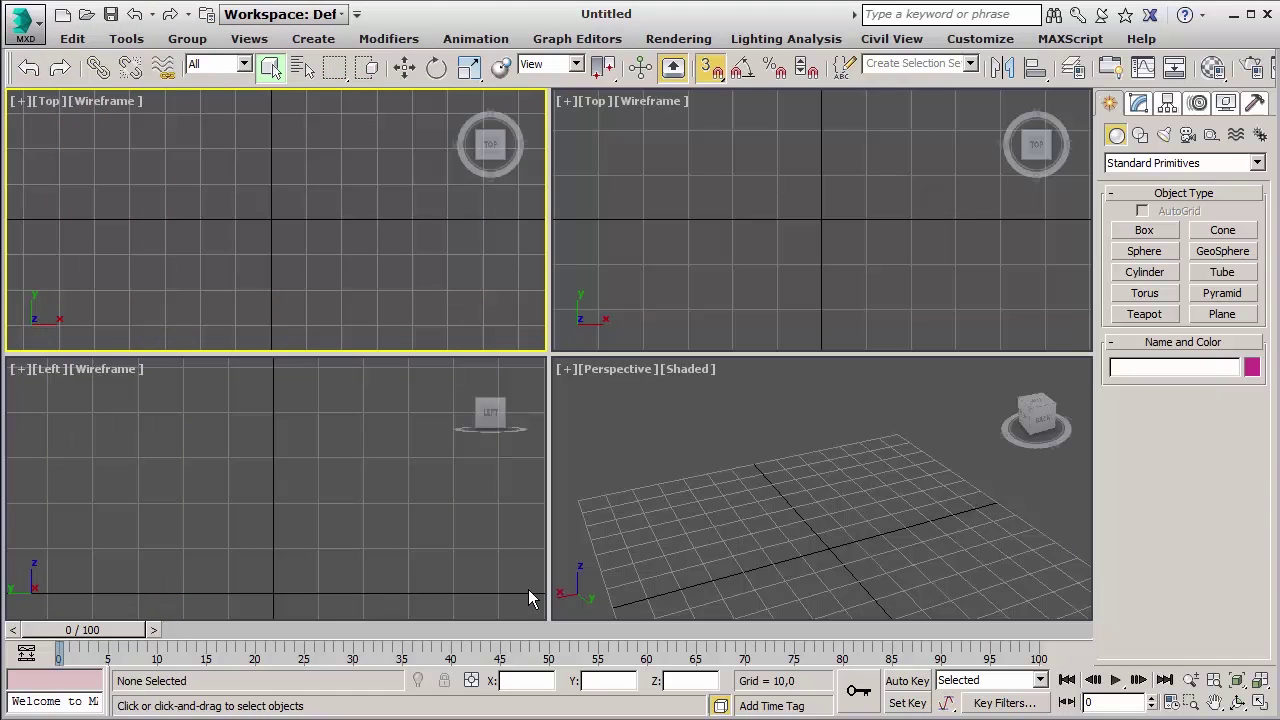
- Try another selection region shape, return to the rectangular region, and toggle Window selection on and off
{"action": "left_click", "coordinate": [337, 80]}
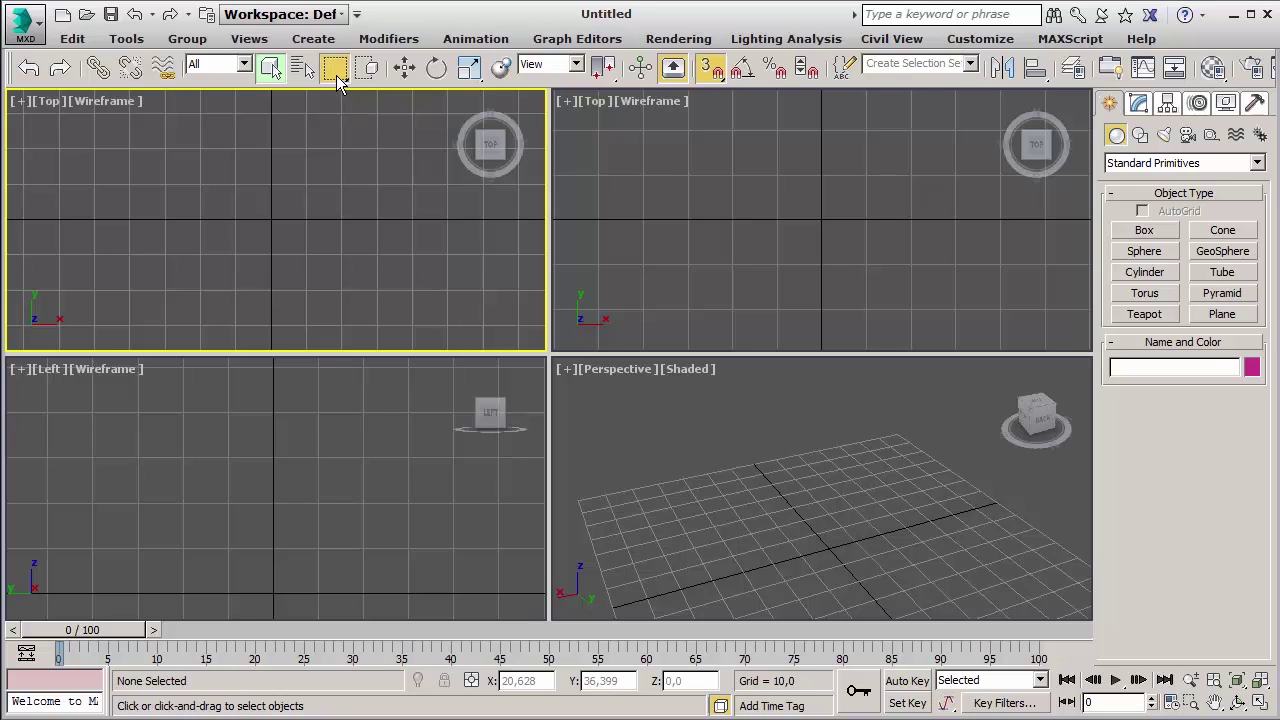
{"action": "left_click_drag", "start_coordinate": [338, 112], "coordinate": [350, 252]}
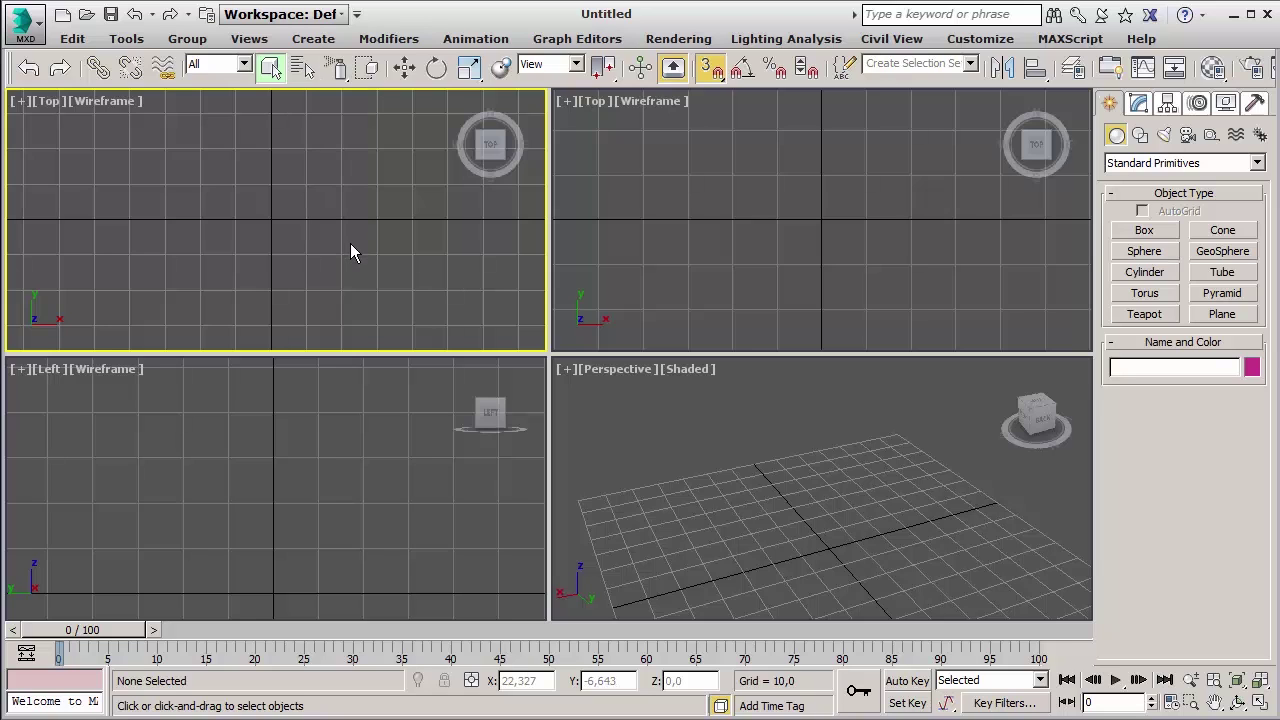
{"action": "key", "text": "q"}
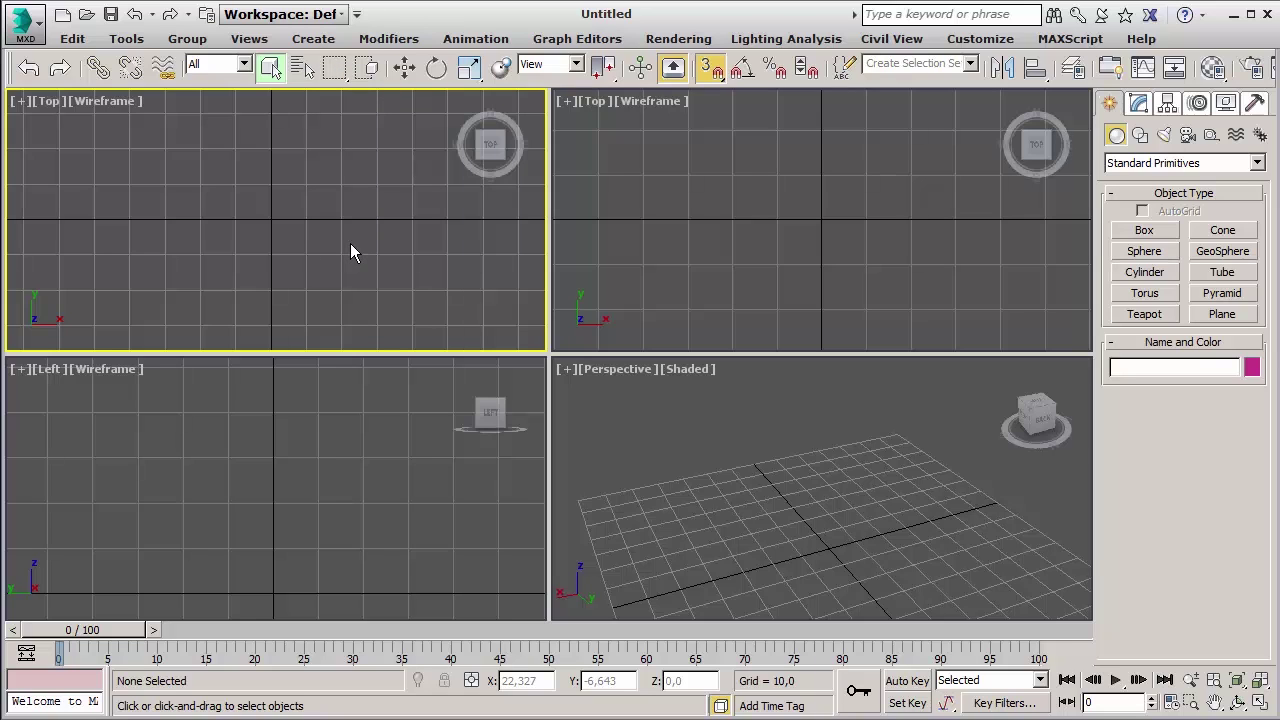
{"action": "left_click", "coordinate": [373, 80]}
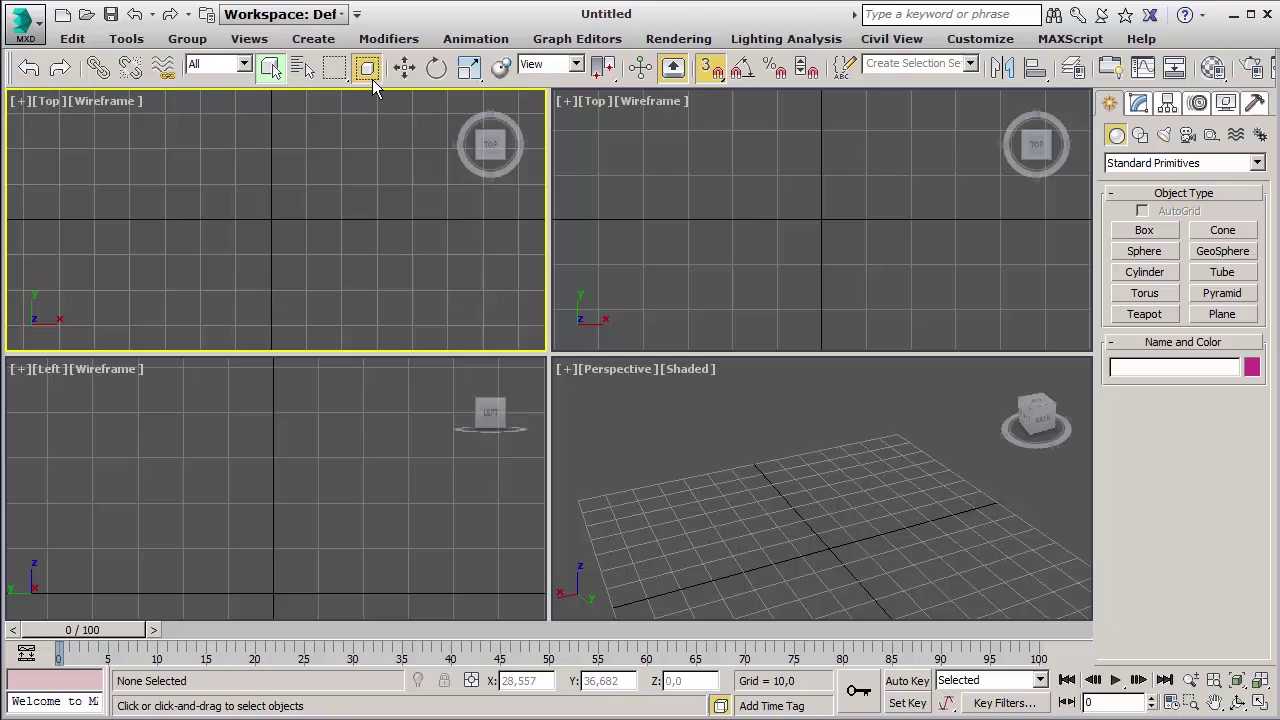
{"action": "left_click", "coordinate": [373, 83]}
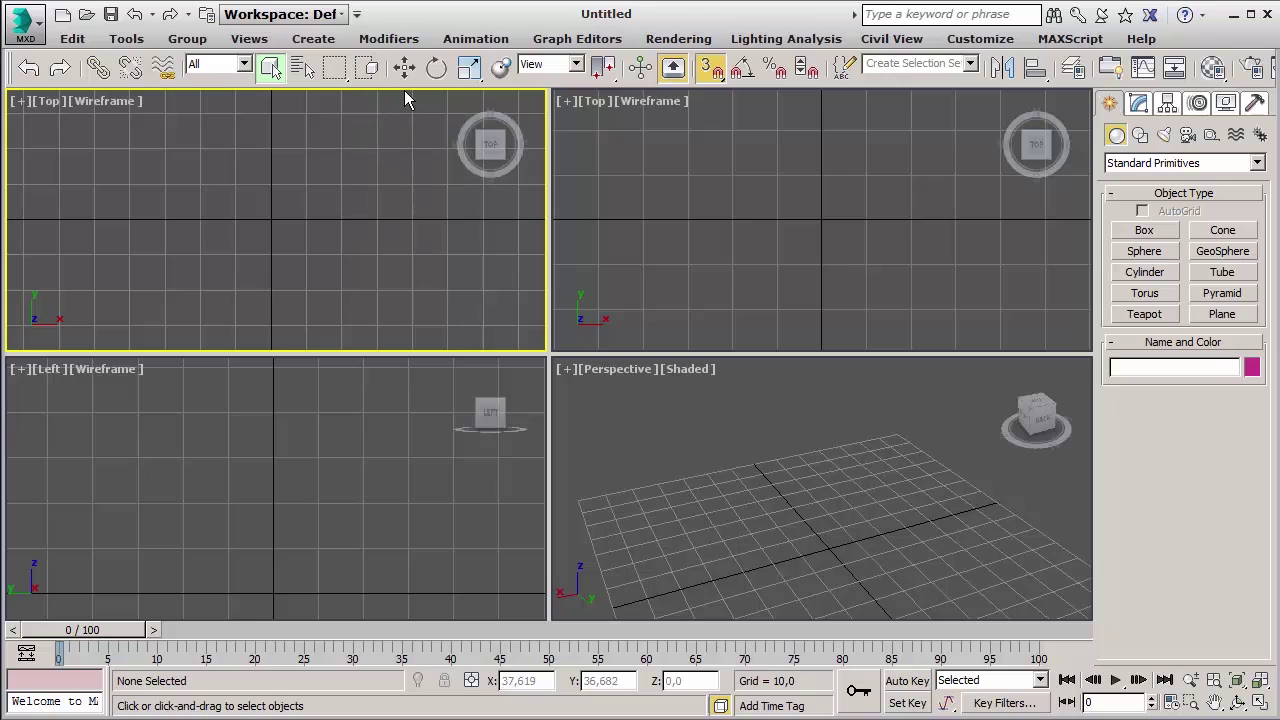
- Switch through the Move, Rotate and Scale transform tools
{"action": "key", "text": "w"}
{"action": "key", "text": "e"}
{"action": "key", "text": "r"}
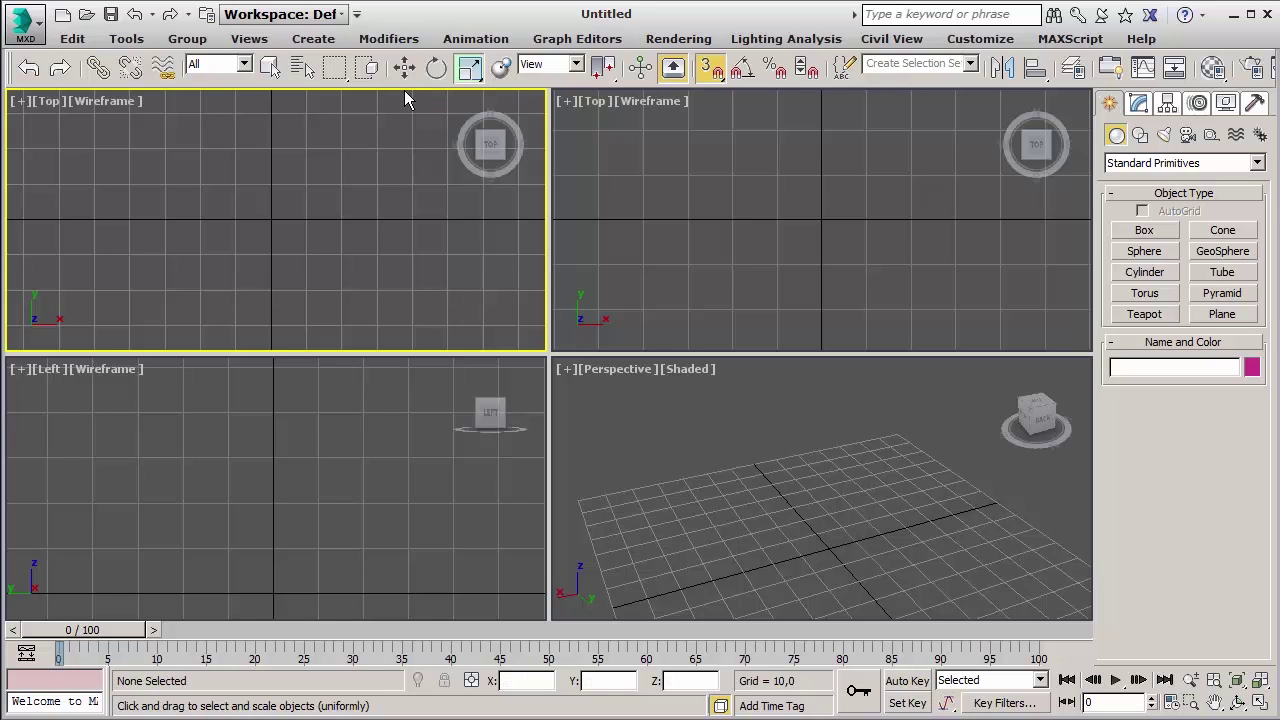
- Activate Select and Move, view its Move Transform Type-In dialog, and close the dialog
{"action": "left_click", "coordinate": [405, 67]}
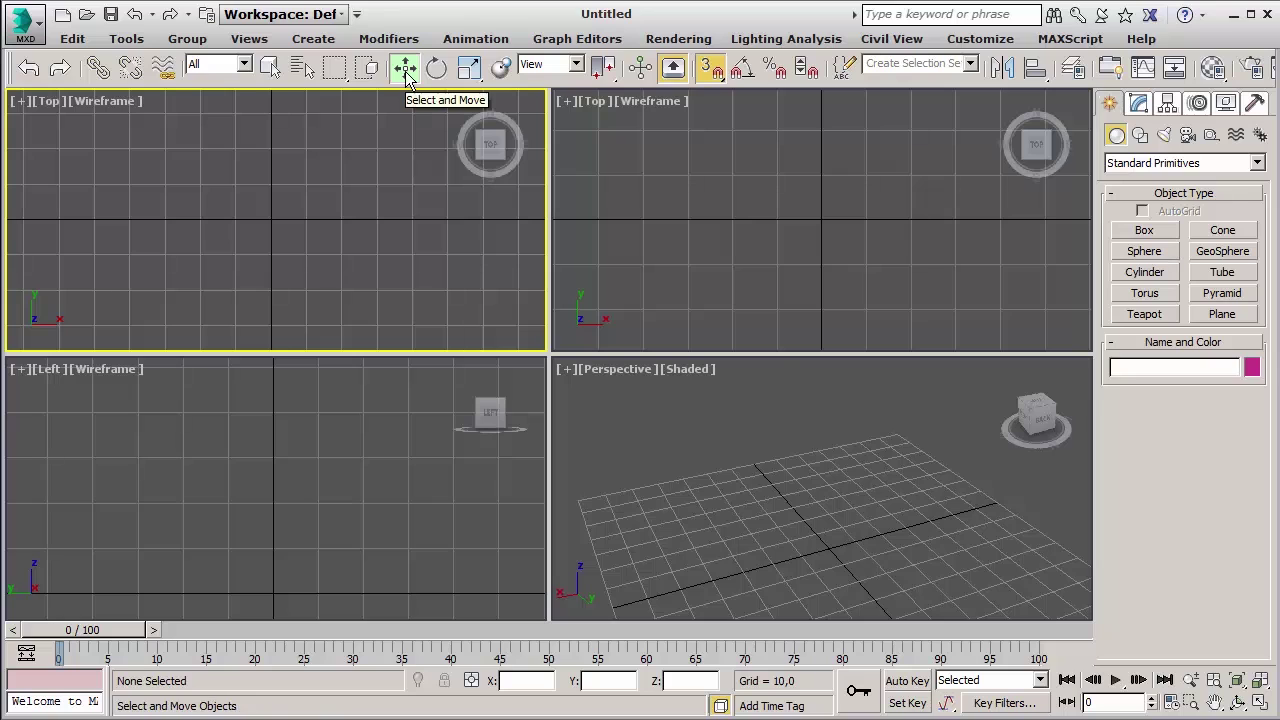
{"action": "right_click", "coordinate": [405, 67]}
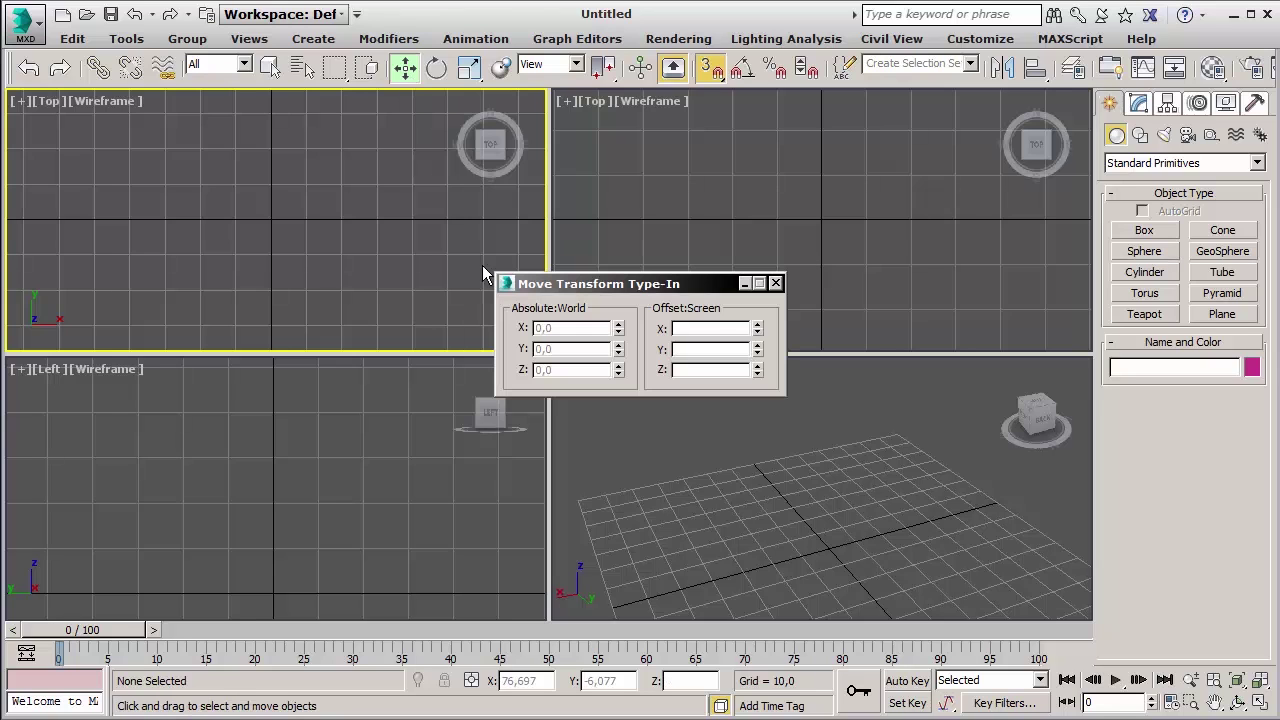
{"action": "left_click", "coordinate": [776, 283]}
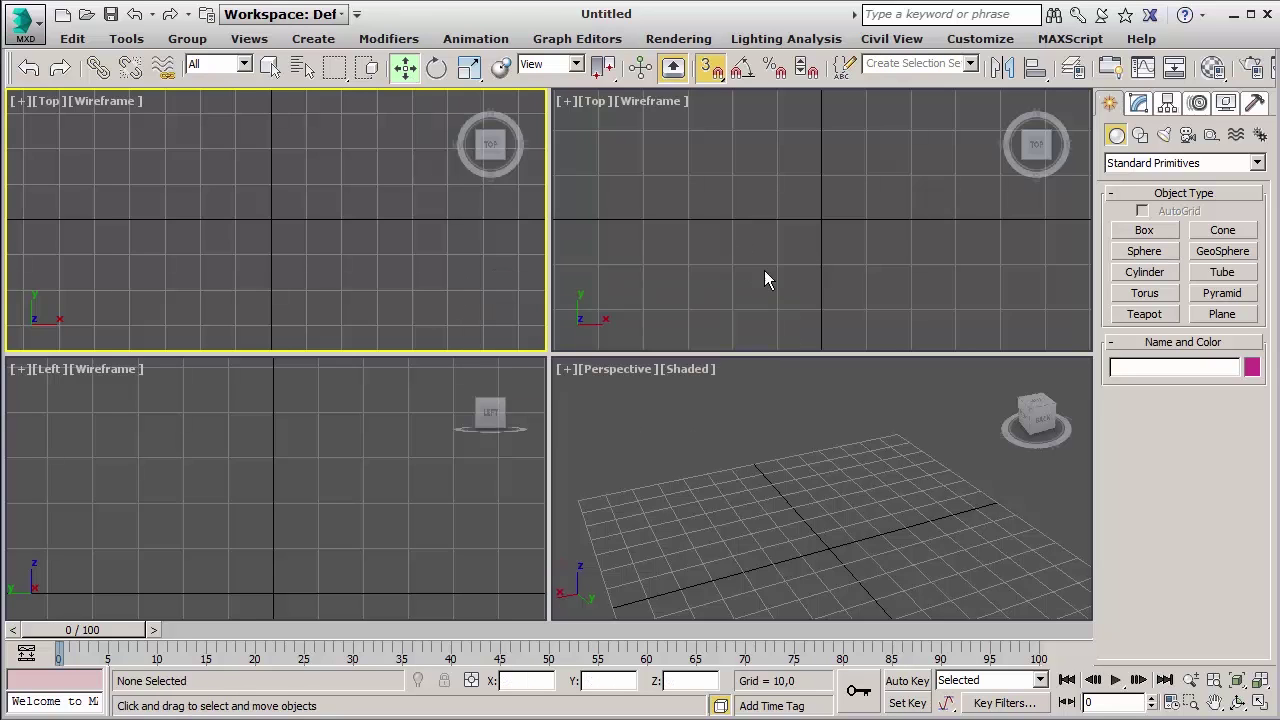
- Make the second Top viewport active and cycle the Scale tool through its modes back to uniform scale
{"action": "left_click", "coordinate": [562, 130]}
{"action": "key", "text": "r"}
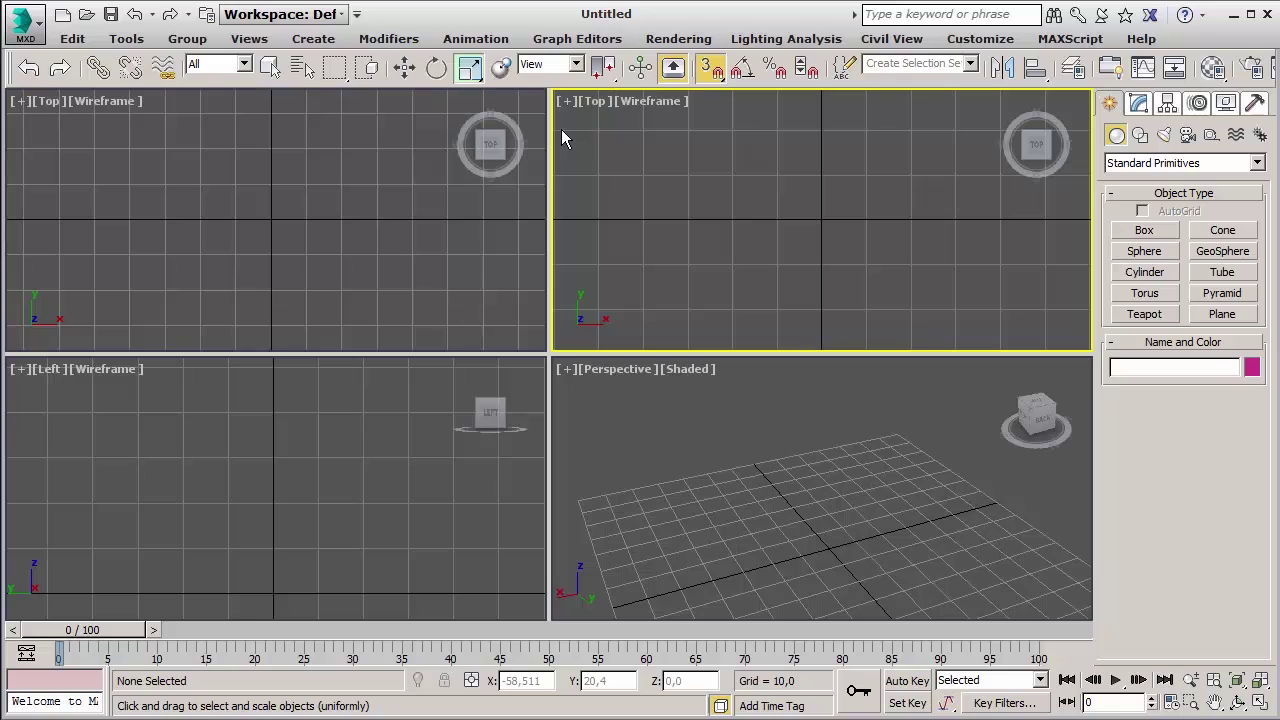
{"action": "key", "text": "r"}
{"action": "key", "text": "r"}
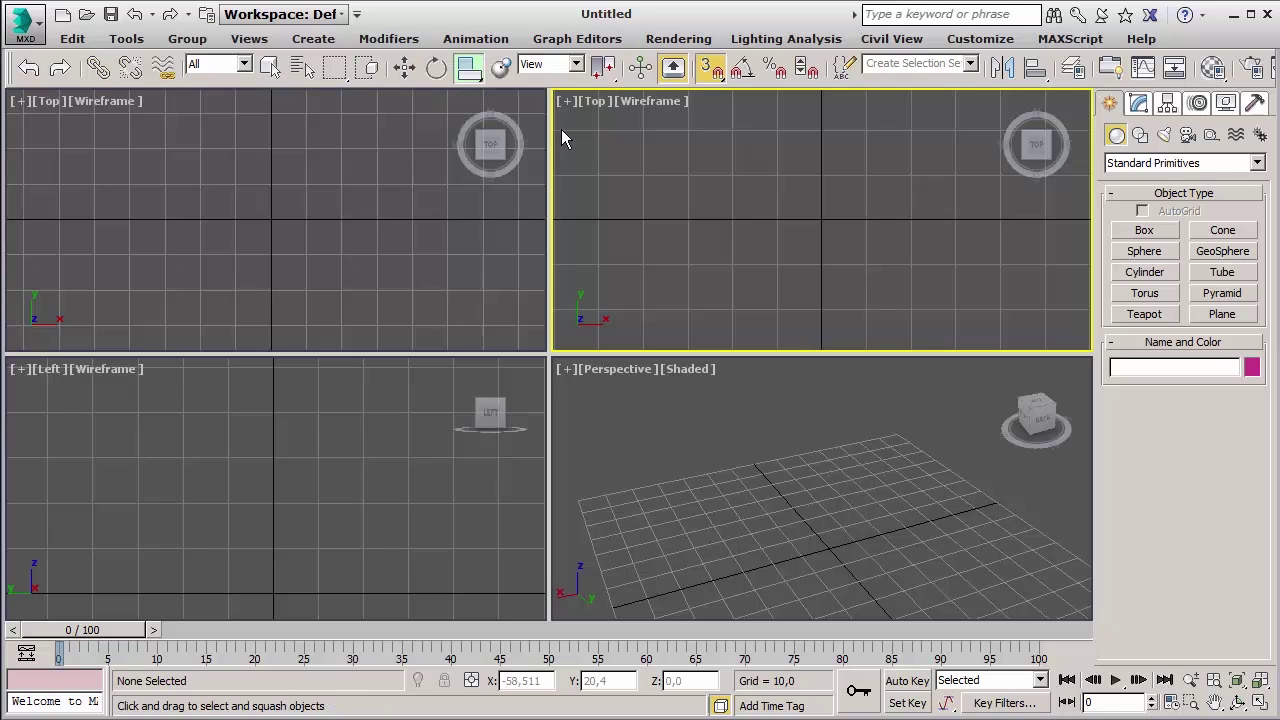
{"action": "key", "text": "r"}
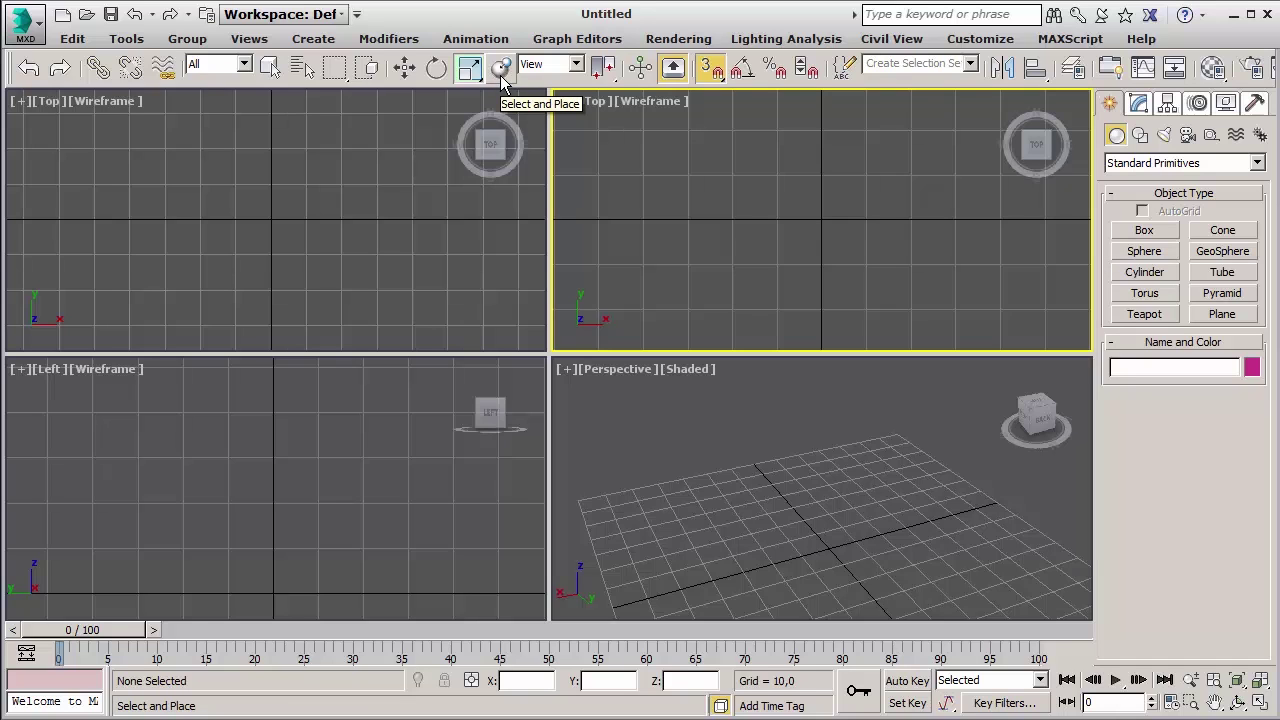
- Activate the Select and Place tool
{"action": "left_click", "coordinate": [404, 67]}
{"action": "left_click", "coordinate": [501, 70]}
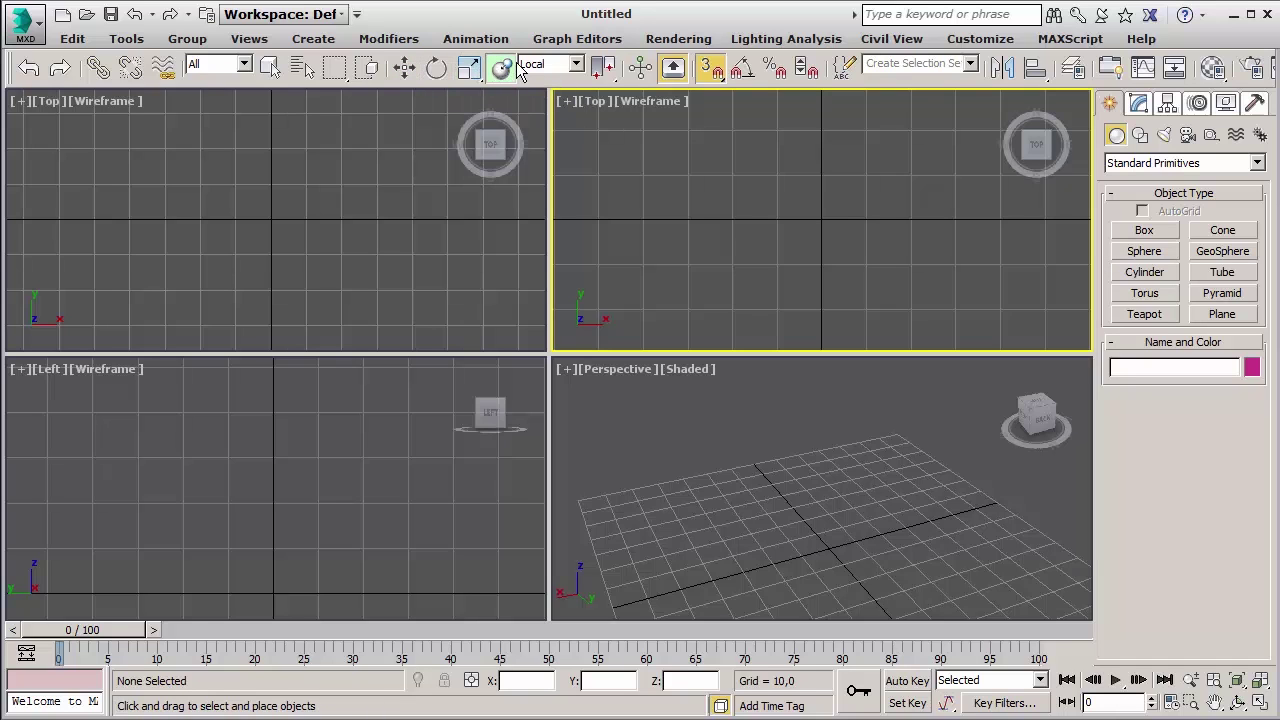
- Activate the Move tool and view the available reference coordinate systems, keeping View as the choice
{"action": "left_click", "coordinate": [577, 64]}
{"action": "left_click", "coordinate": [577, 64]}
{"action": "key", "text": "w"}
{"action": "left_click", "coordinate": [577, 64]}
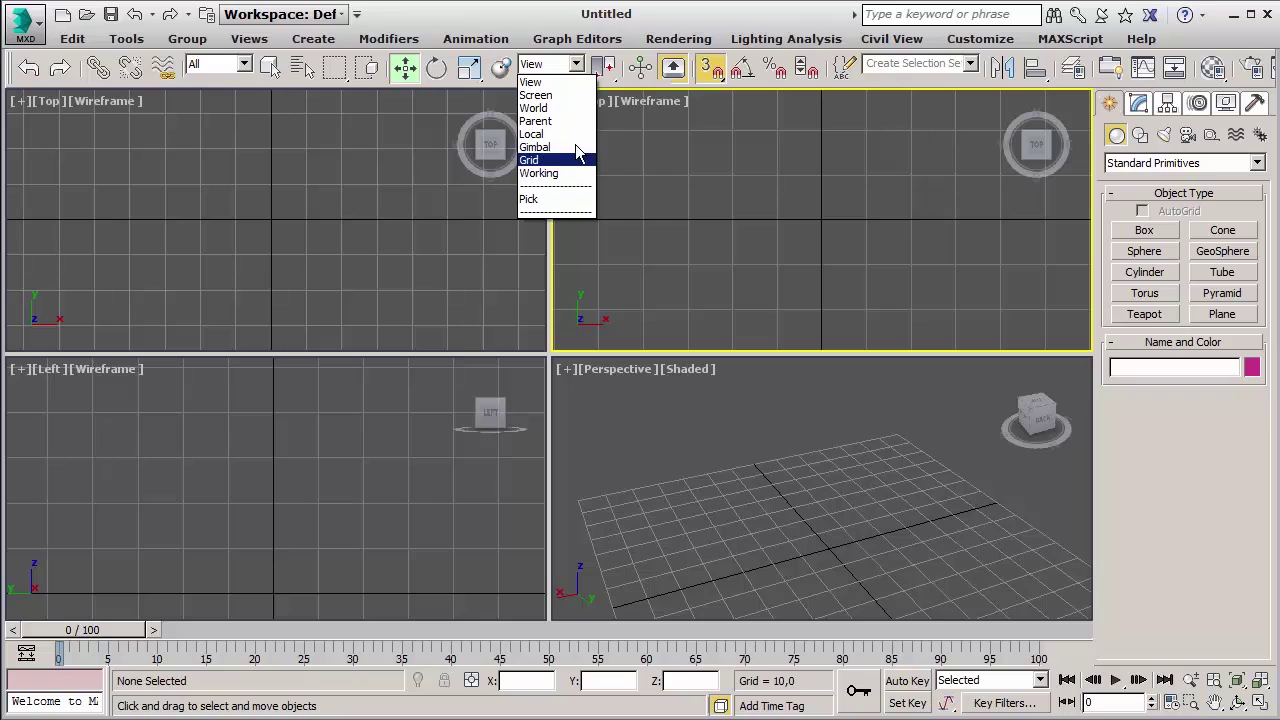
{"action": "left_click", "coordinate": [577, 66]}
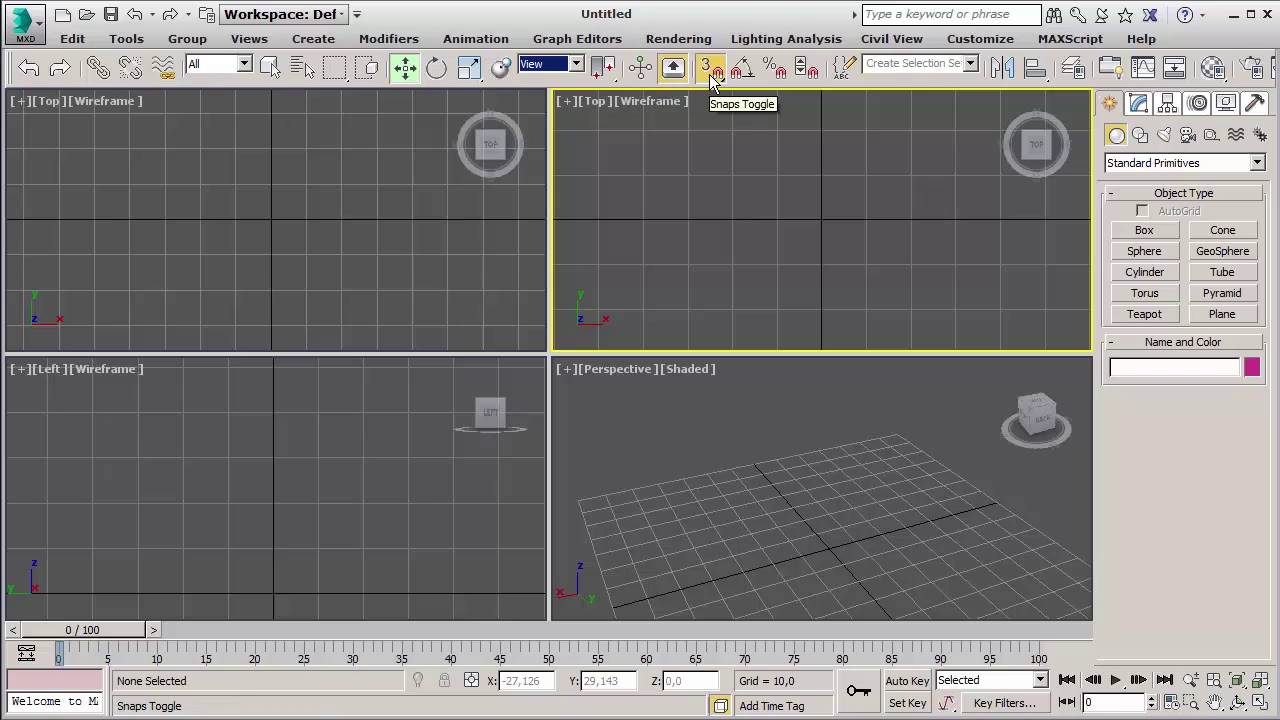
- Toggle Angle Snap and 3D Snap on and off, leaving only 3D Snap enabled
{"action": "left_click", "coordinate": [755, 73]}
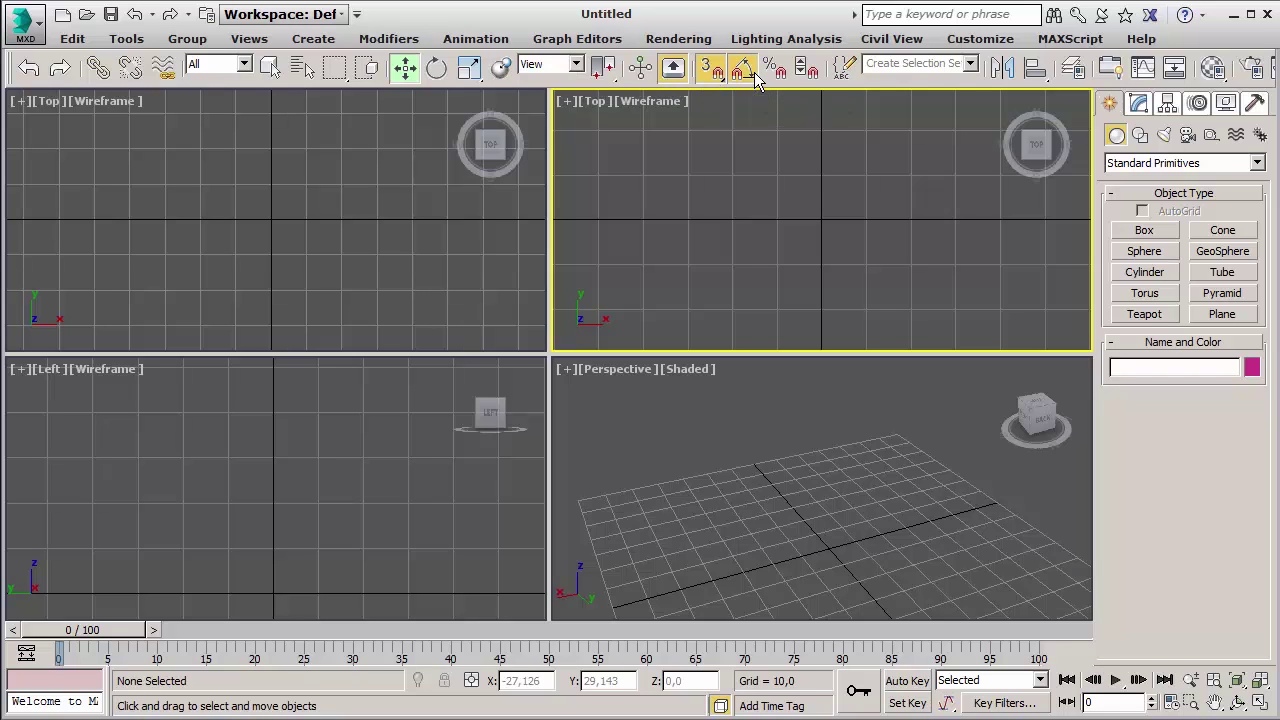
{"action": "left_click", "coordinate": [709, 76]}
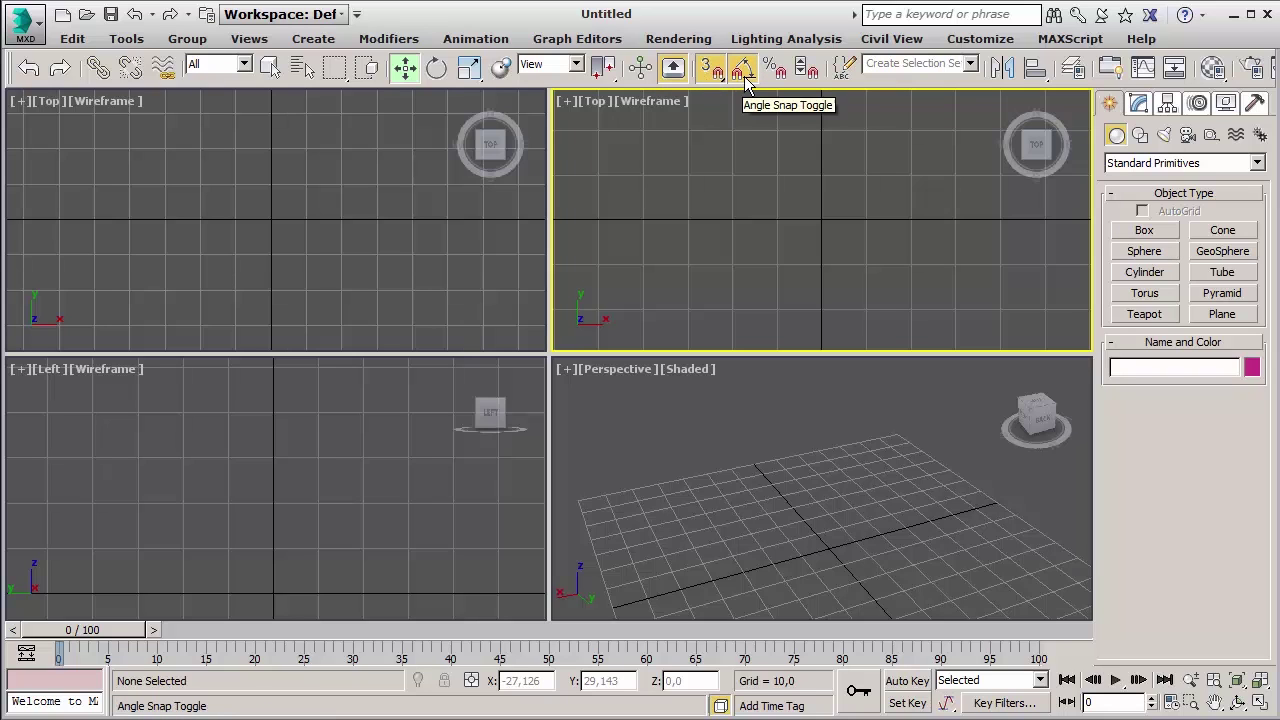
{"action": "left_click", "coordinate": [743, 76]}
{"action": "left_click", "coordinate": [709, 76]}
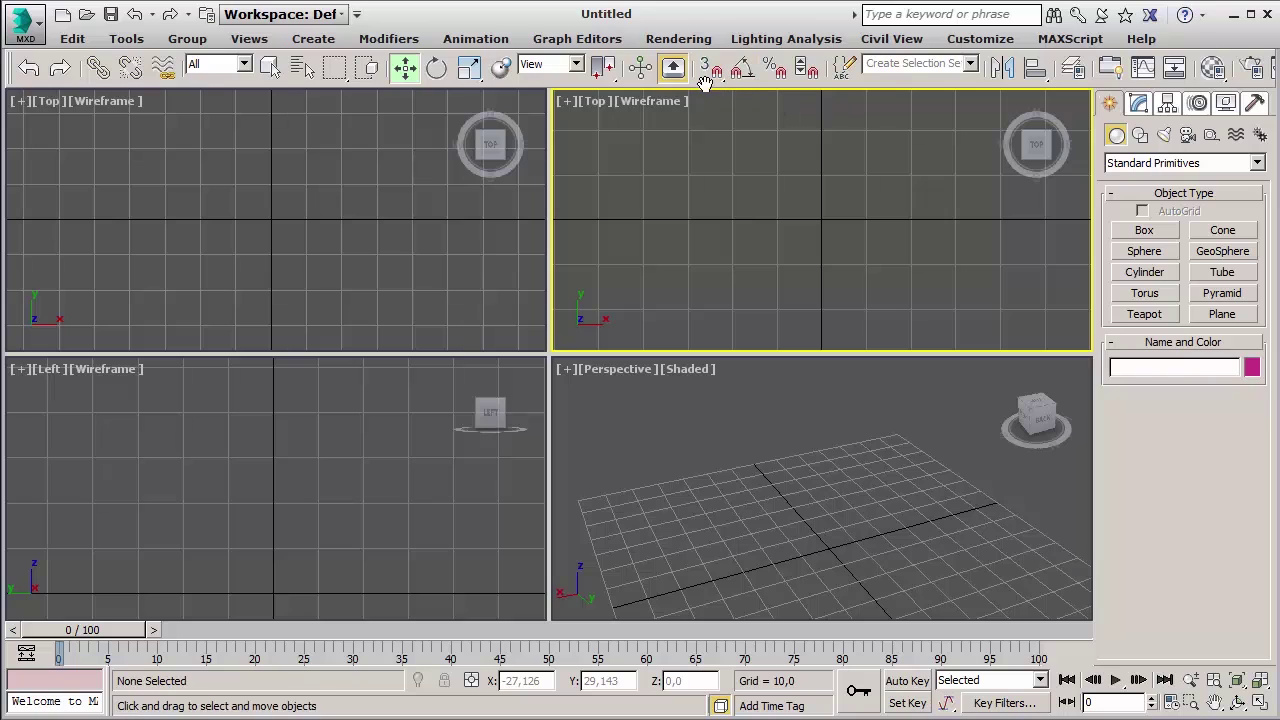
{"action": "left_click_drag", "start_coordinate": [714, 80], "coordinate": [721, 172]}
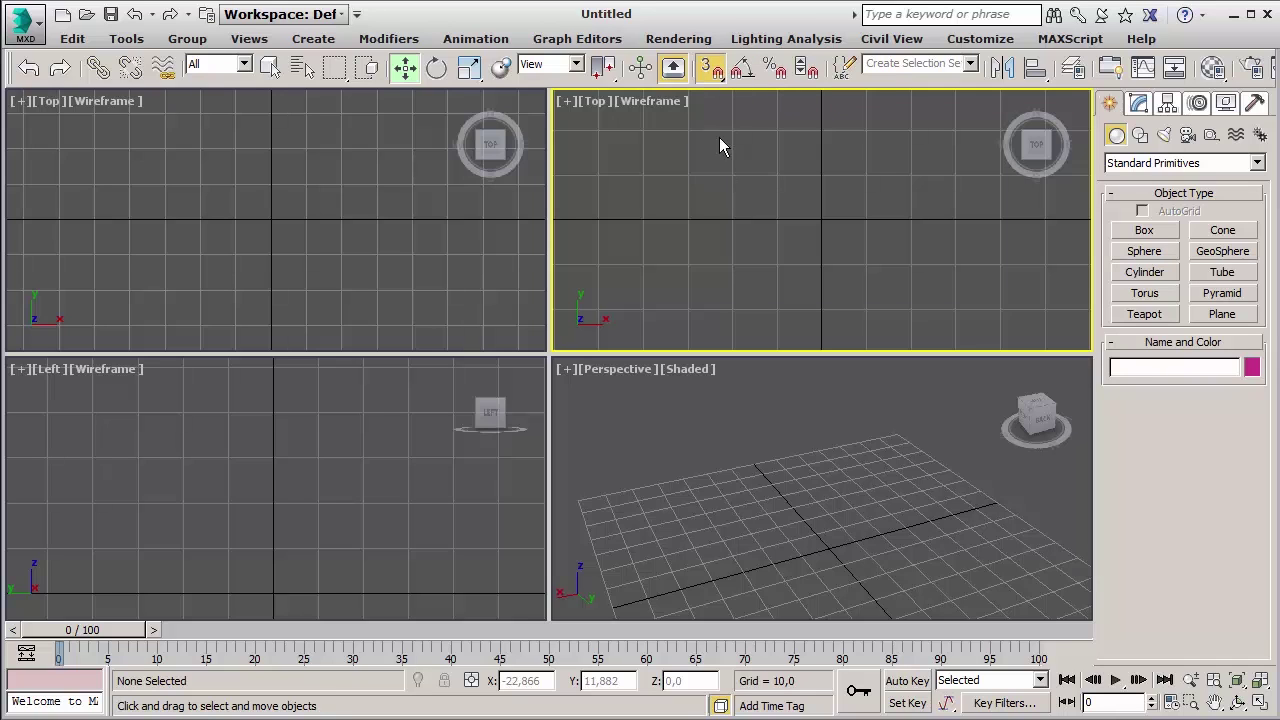
- Review the object snap types and the angle and percent options in Grid and Snap Settings, and close the dialog
{"action": "right_click", "coordinate": [709, 80]}
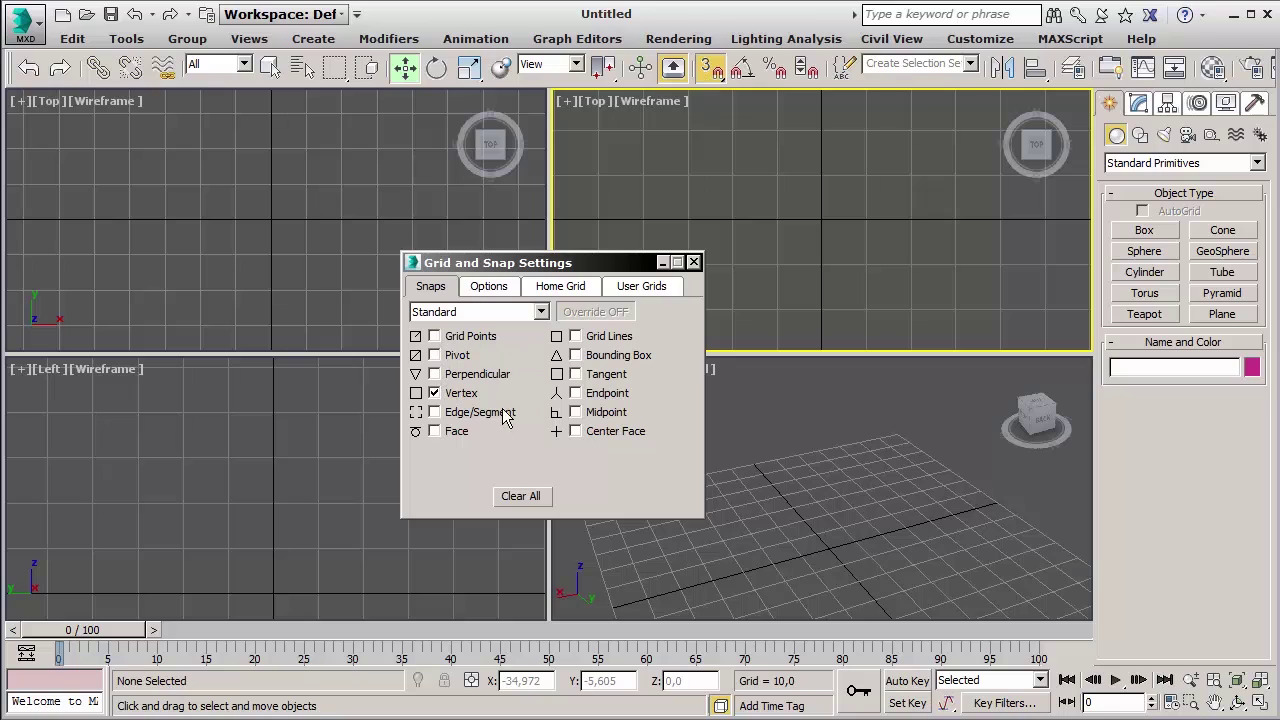
{"action": "left_click", "coordinate": [490, 287]}
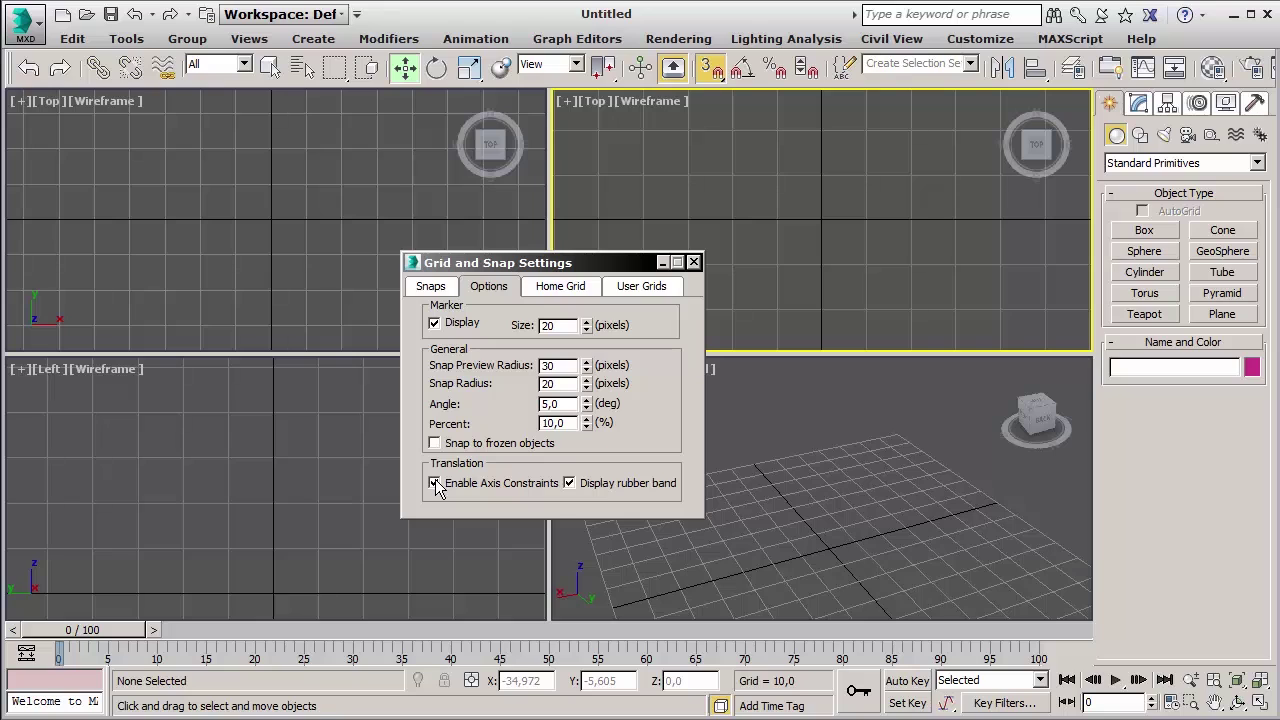
{"action": "left_click", "coordinate": [432, 287]}
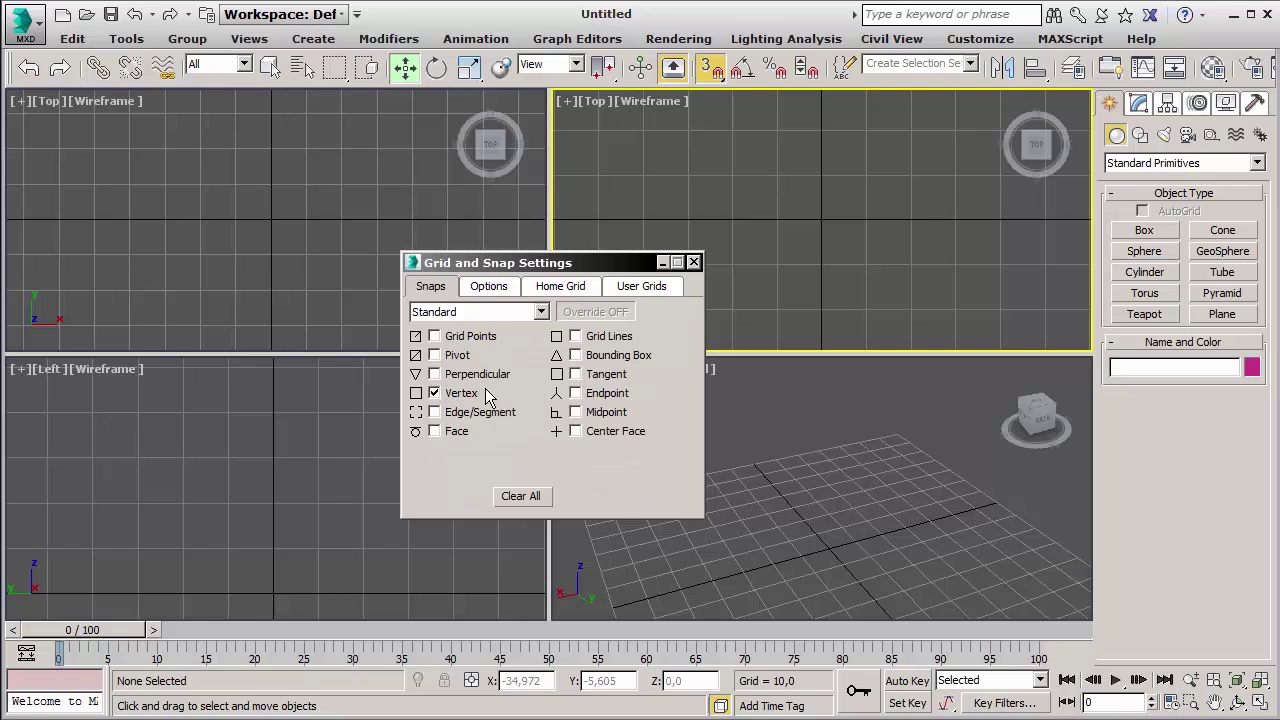
{"action": "left_click", "coordinate": [692, 262]}
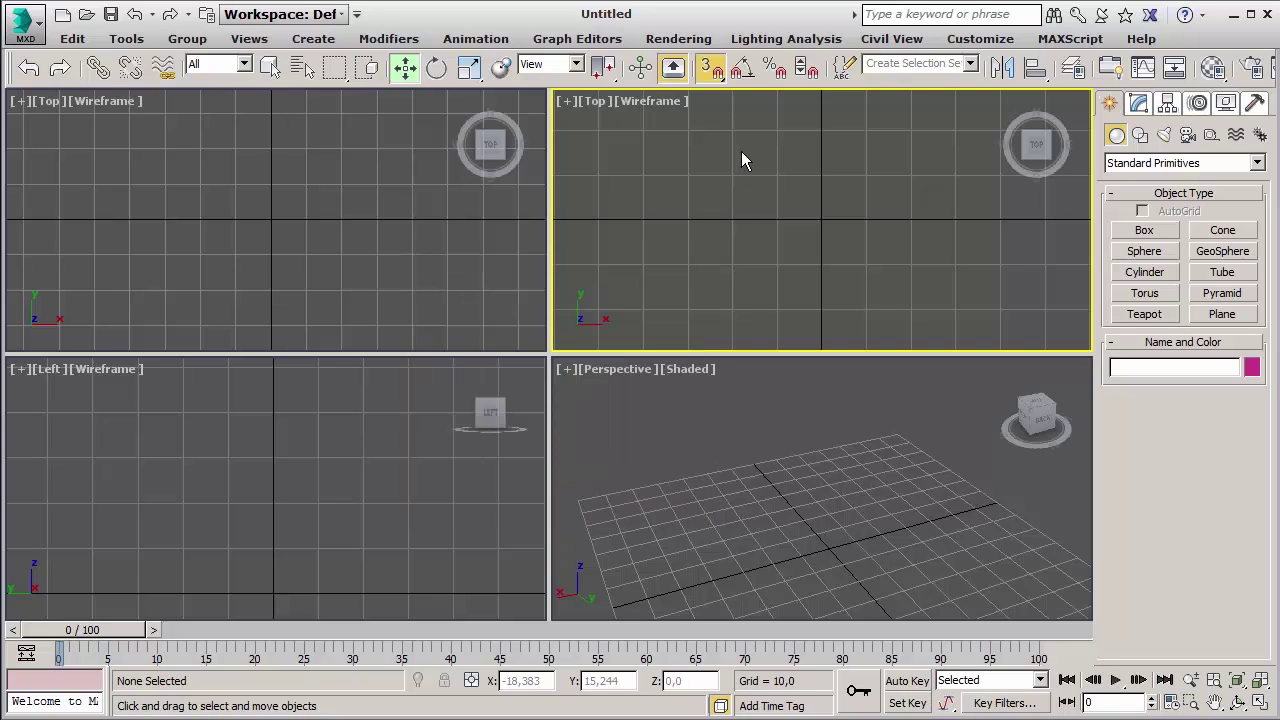
{"action": "right_click", "coordinate": [742, 74]}
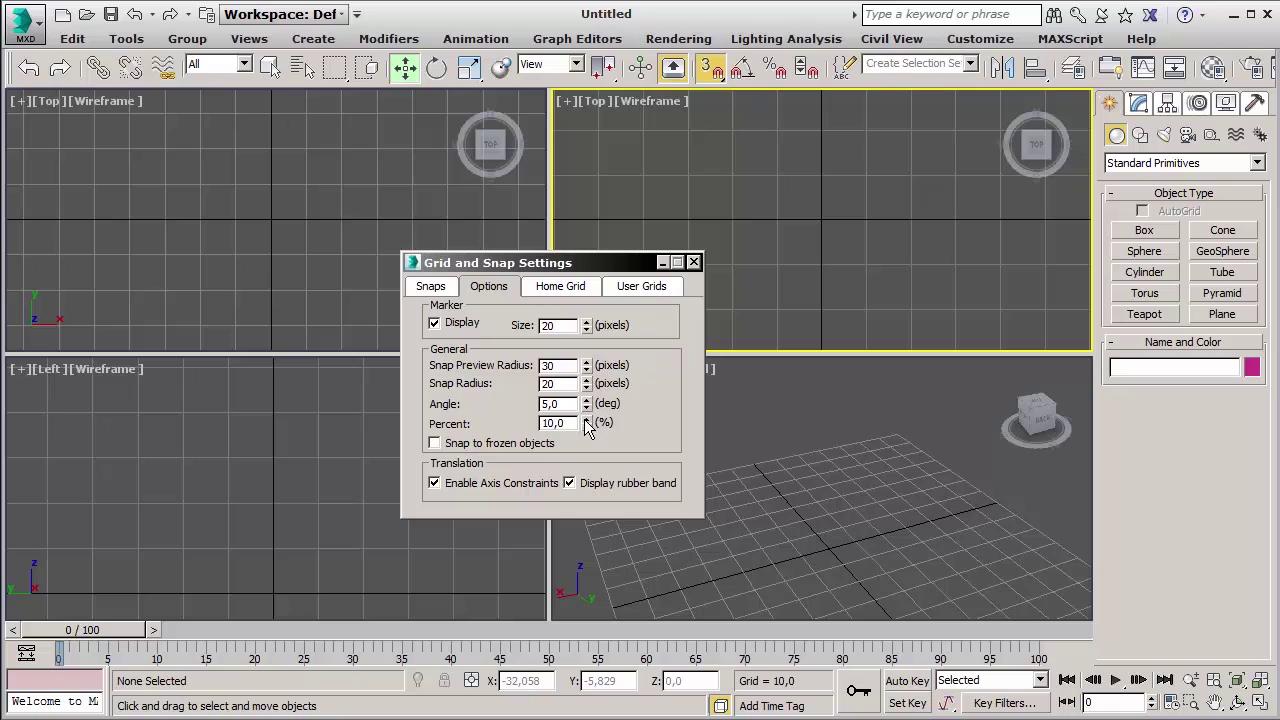
{"action": "left_click", "coordinate": [694, 263]}
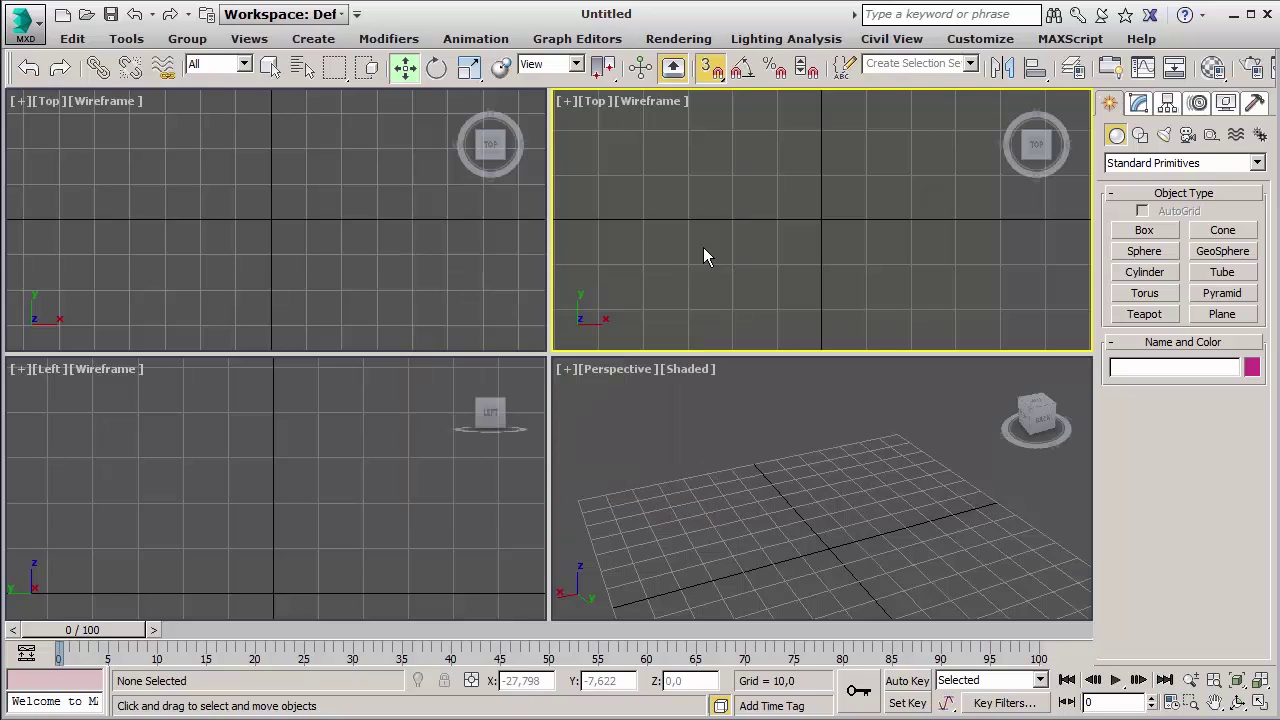
- View the Named Selection Sets dialog and close it
{"action": "left_click", "coordinate": [846, 70]}
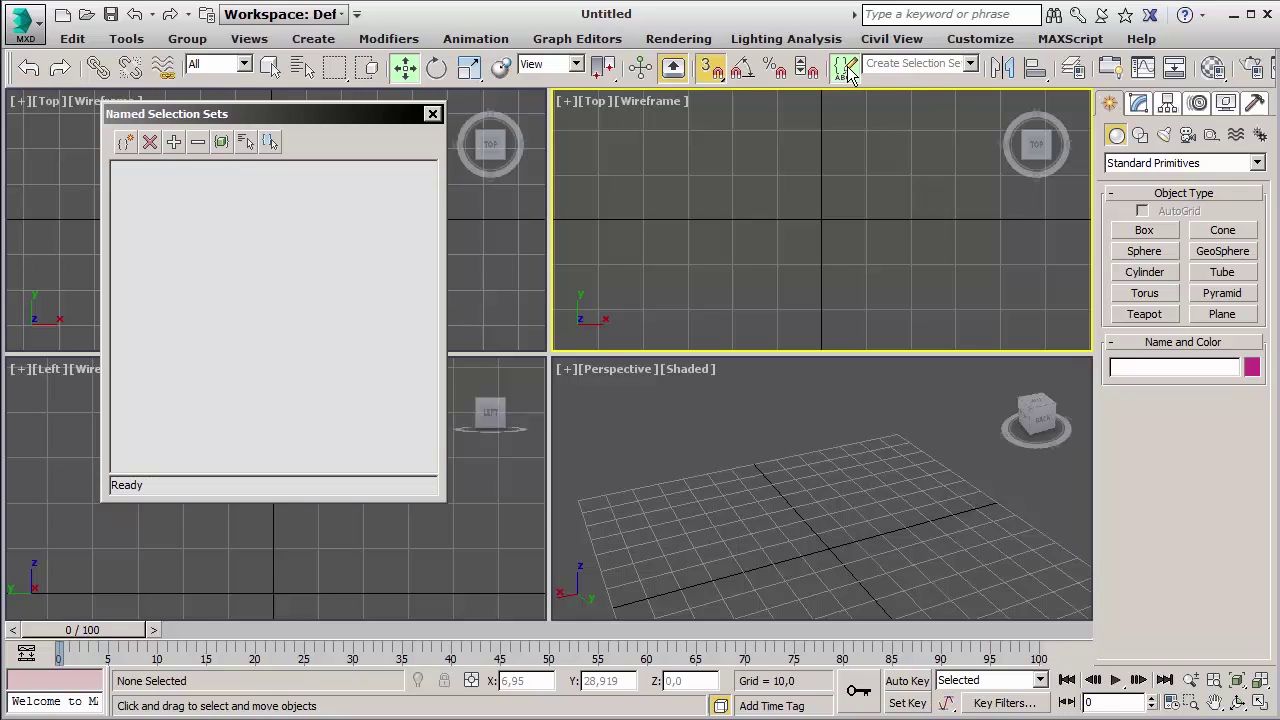
{"action": "left_click", "coordinate": [432, 113]}
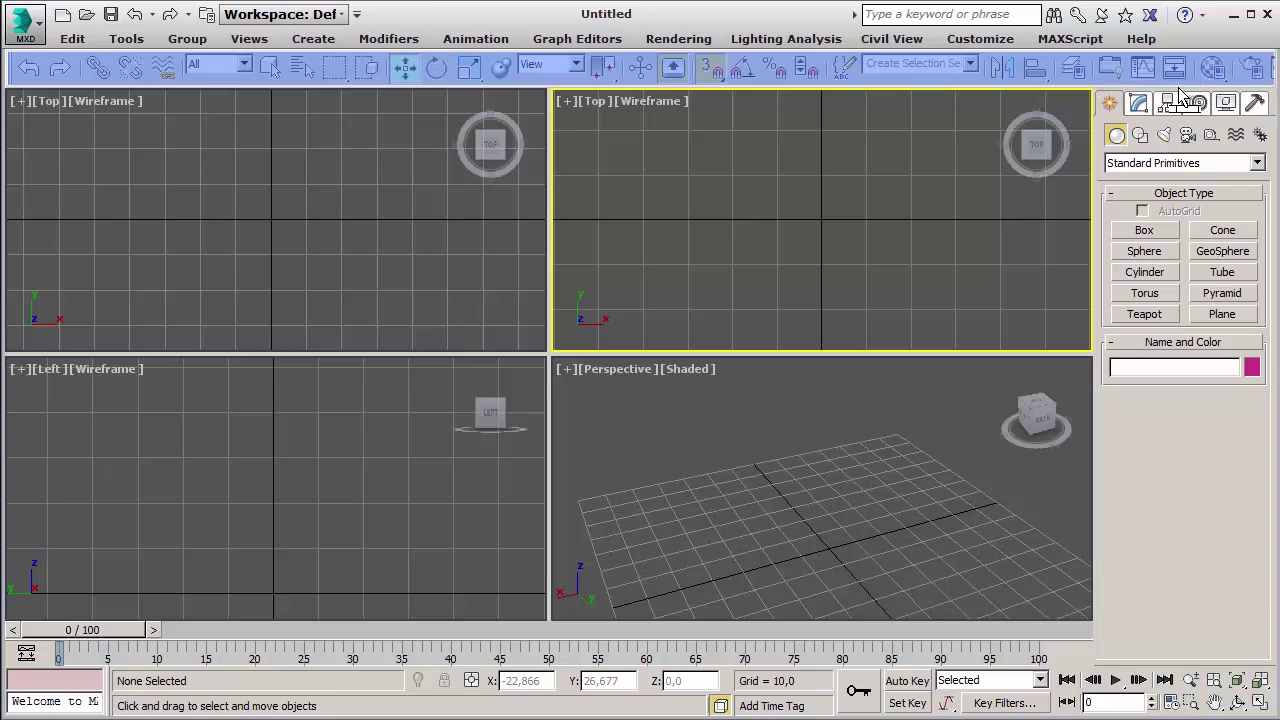
{"action": "scroll", "coordinate": [1180, 88], "scroll_direction": "down", "scroll_amount": 1}
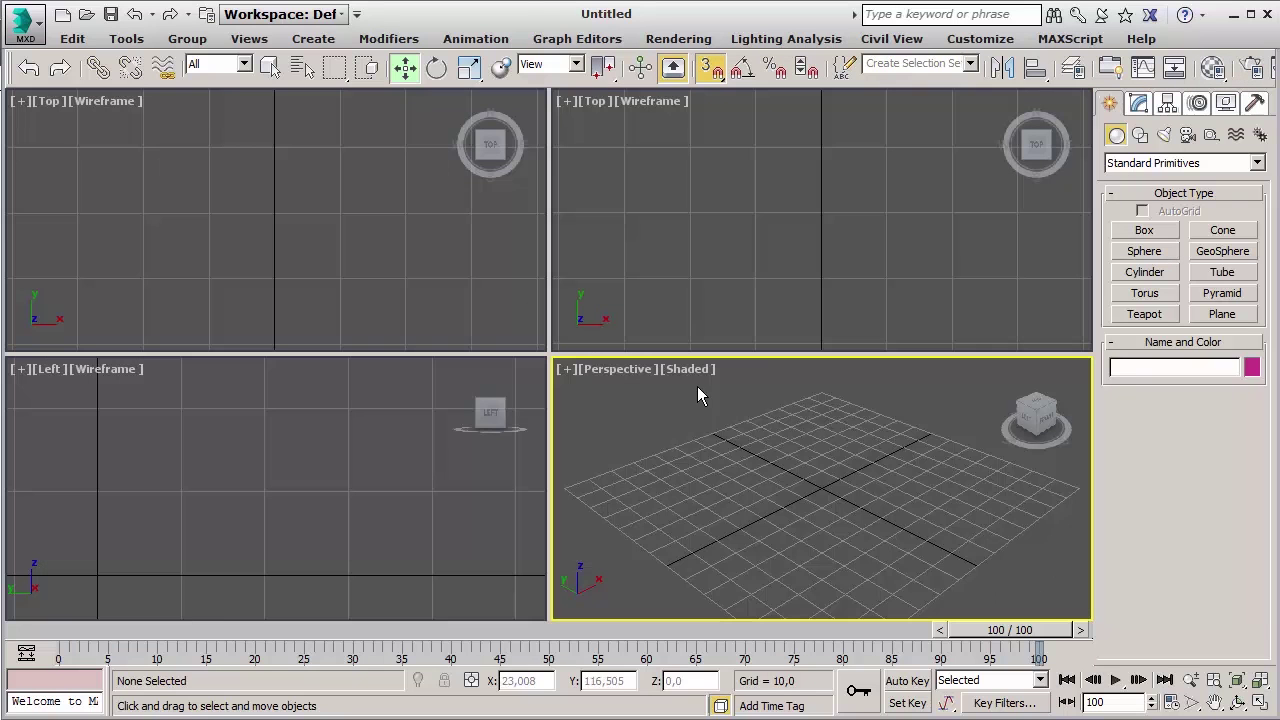
- Show the ribbon and look through its Freeform, Object Paint, Populate and Modeling tool sets
{"action": "left_click", "coordinate": [1110, 70]}
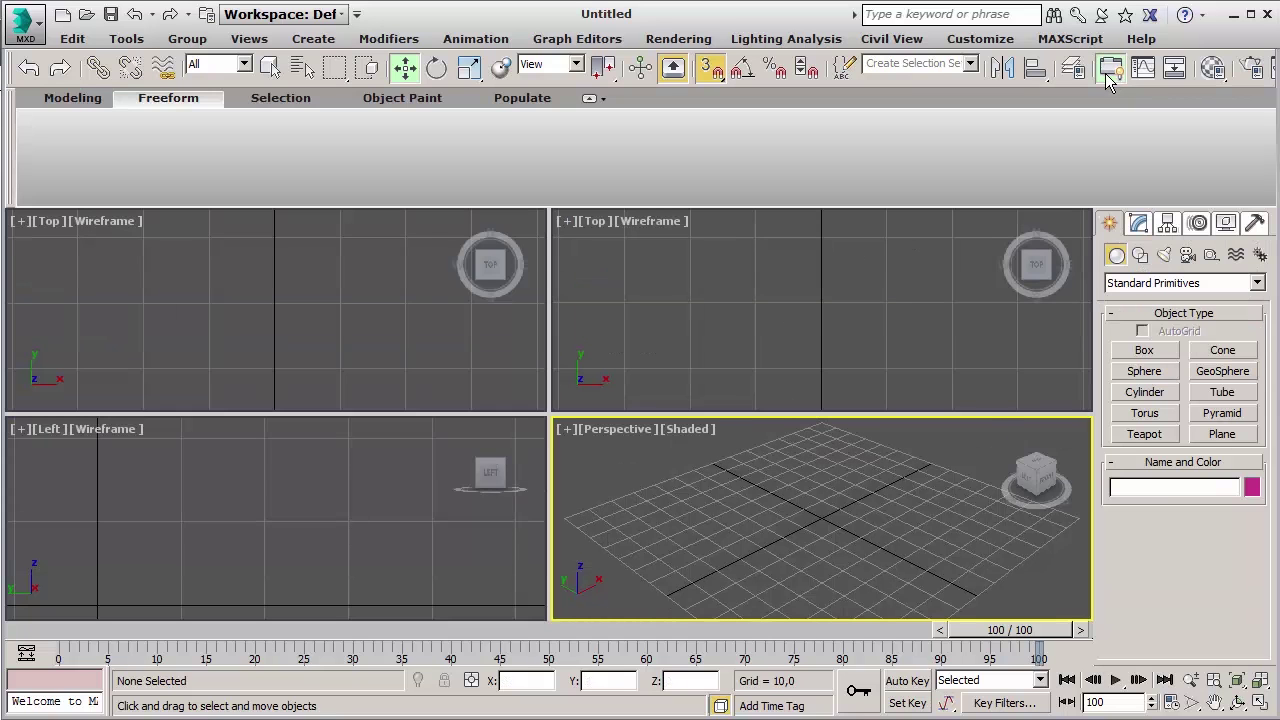
{"action": "left_click", "coordinate": [1110, 70]}
{"action": "left_click", "coordinate": [1110, 70]}
{"action": "left_click", "coordinate": [50, 104]}
{"action": "left_click", "coordinate": [168, 104]}
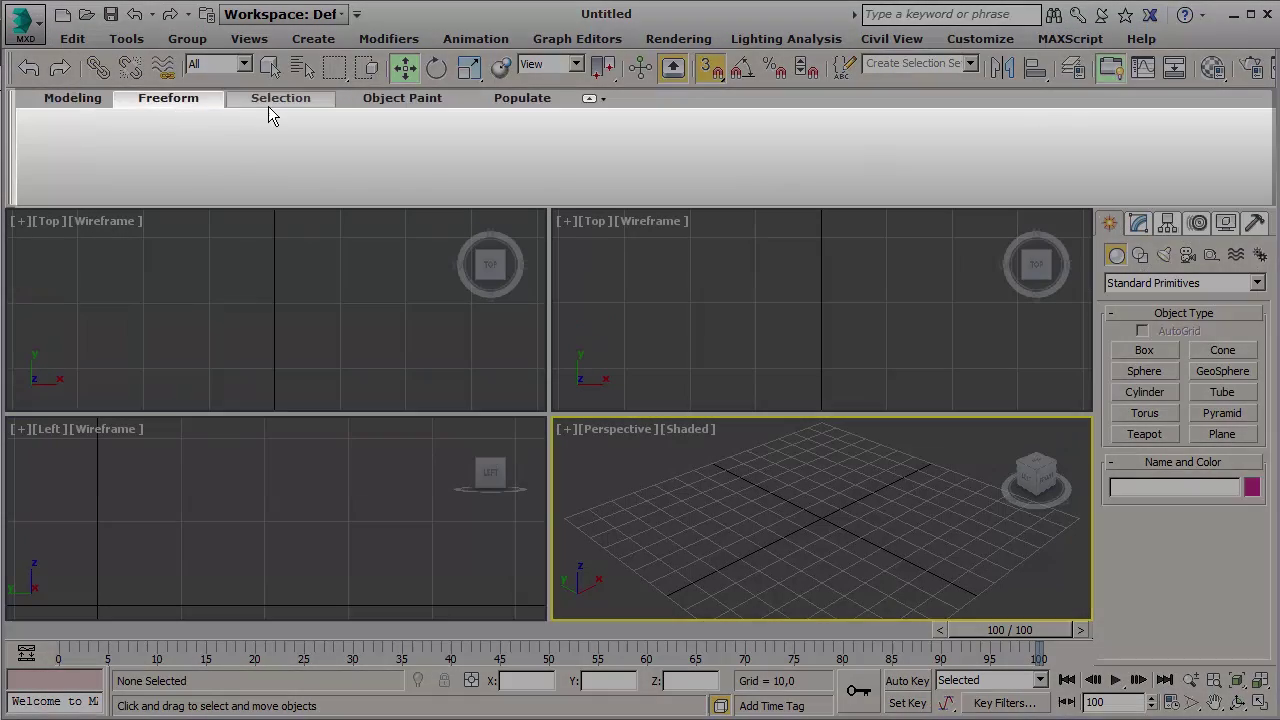
{"action": "left_click", "coordinate": [375, 105]}
{"action": "left_click", "coordinate": [492, 103]}
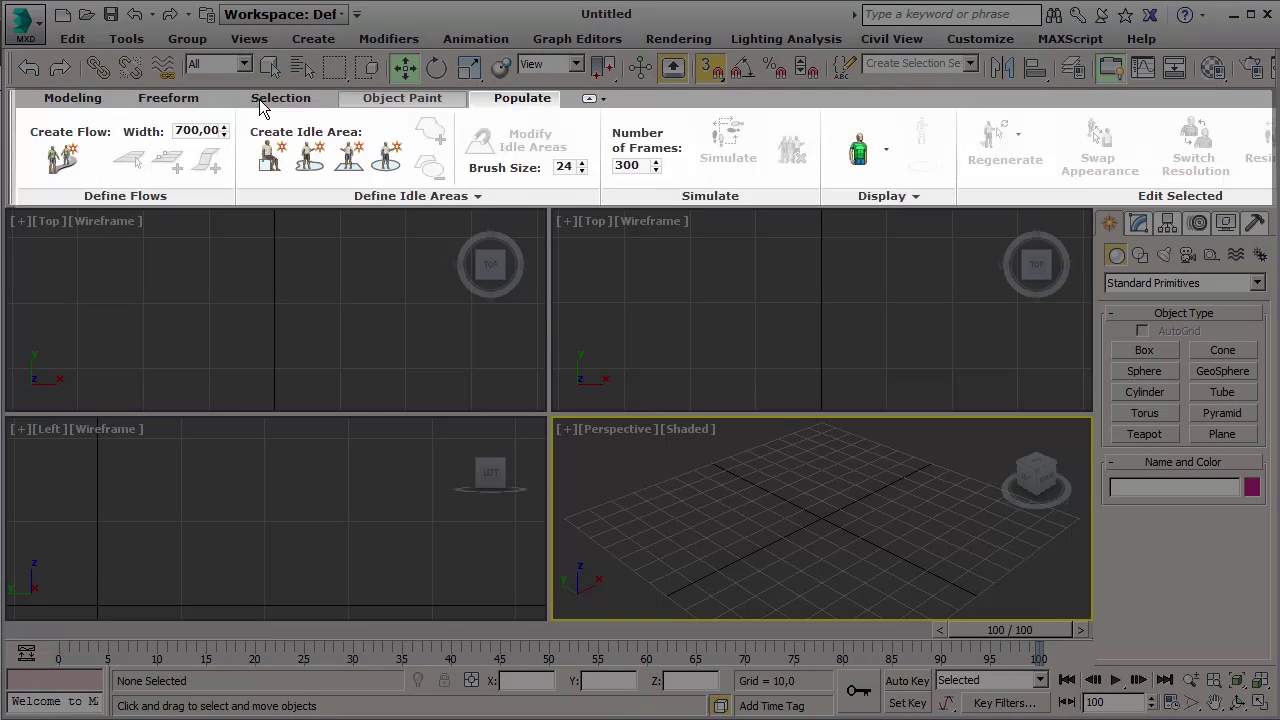
{"action": "left_click", "coordinate": [92, 104]}
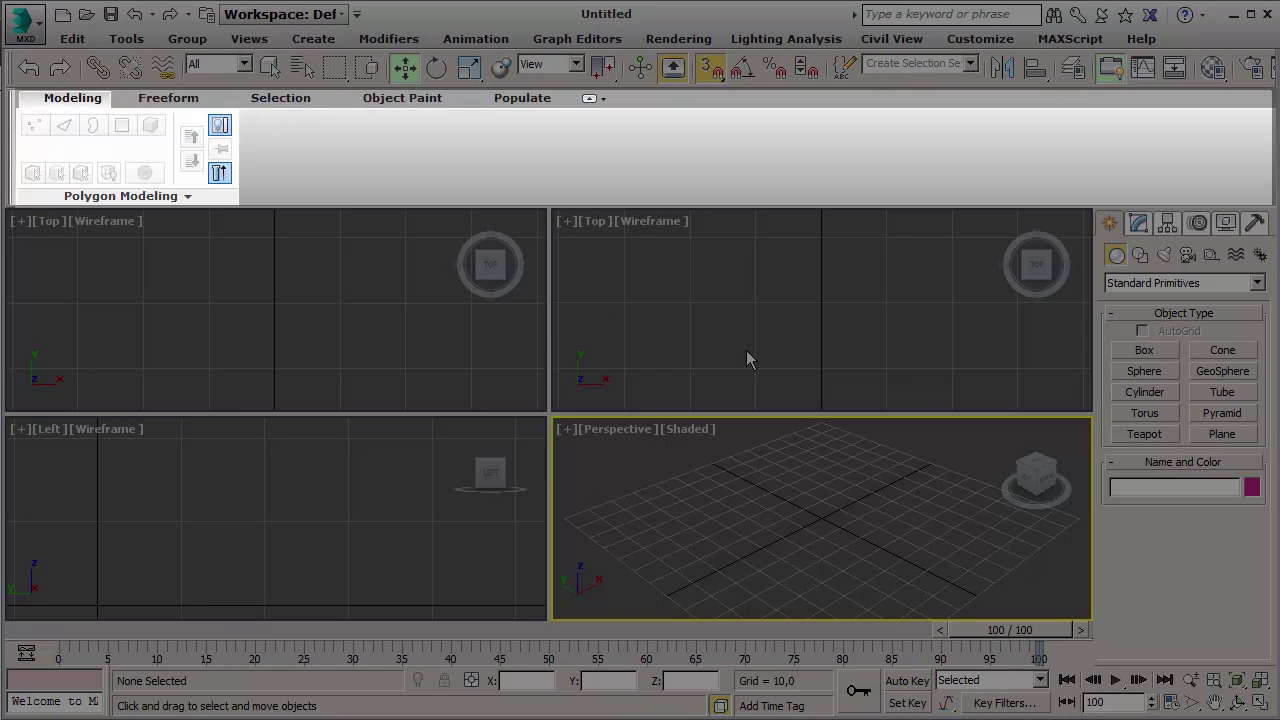
- Create a sphere near the origin in the second Top viewport and end the creation command
{"action": "left_click", "coordinate": [1145, 371]}
{"action": "left_click_drag", "start_coordinate": [823, 308], "coordinate": [869, 308]}
{"action": "right_click", "coordinate": [825, 300]}
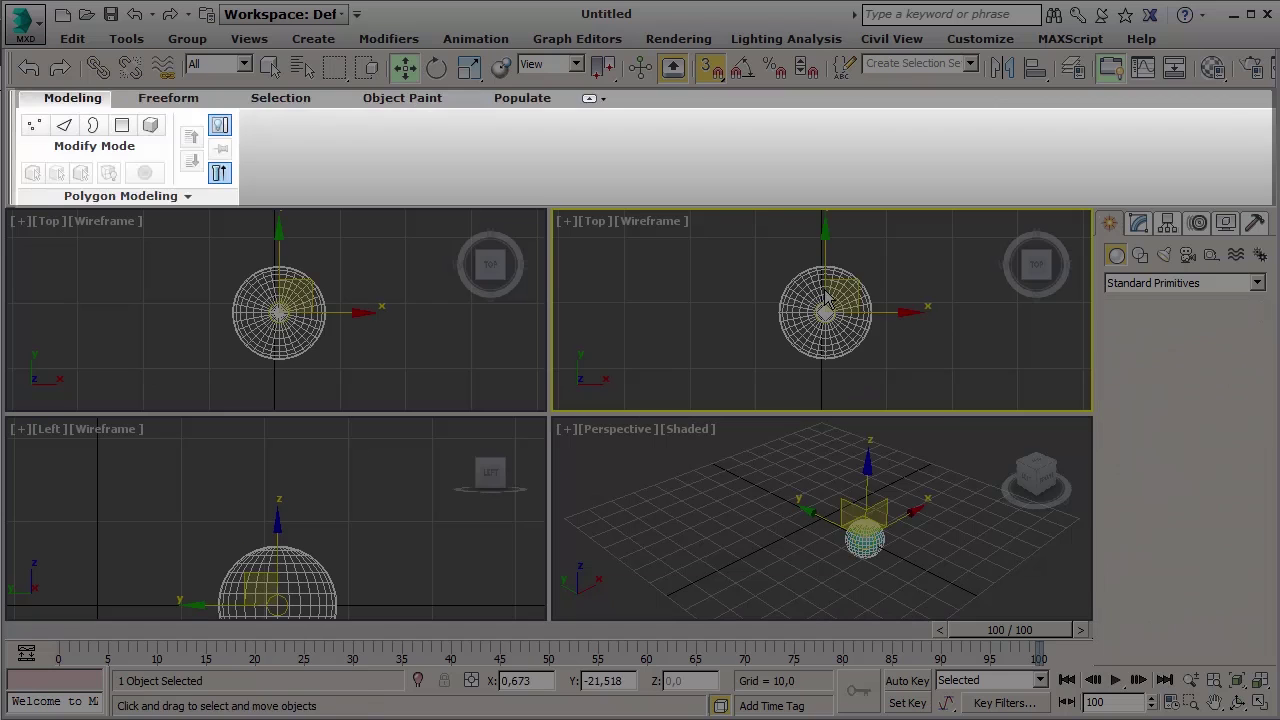
- Convert the sphere to an Editable Poly and display the Freeform tools on the ribbon
{"action": "right_click", "coordinate": [823, 298]}
{"action": "mouse_move", "coordinate": [901, 495]}
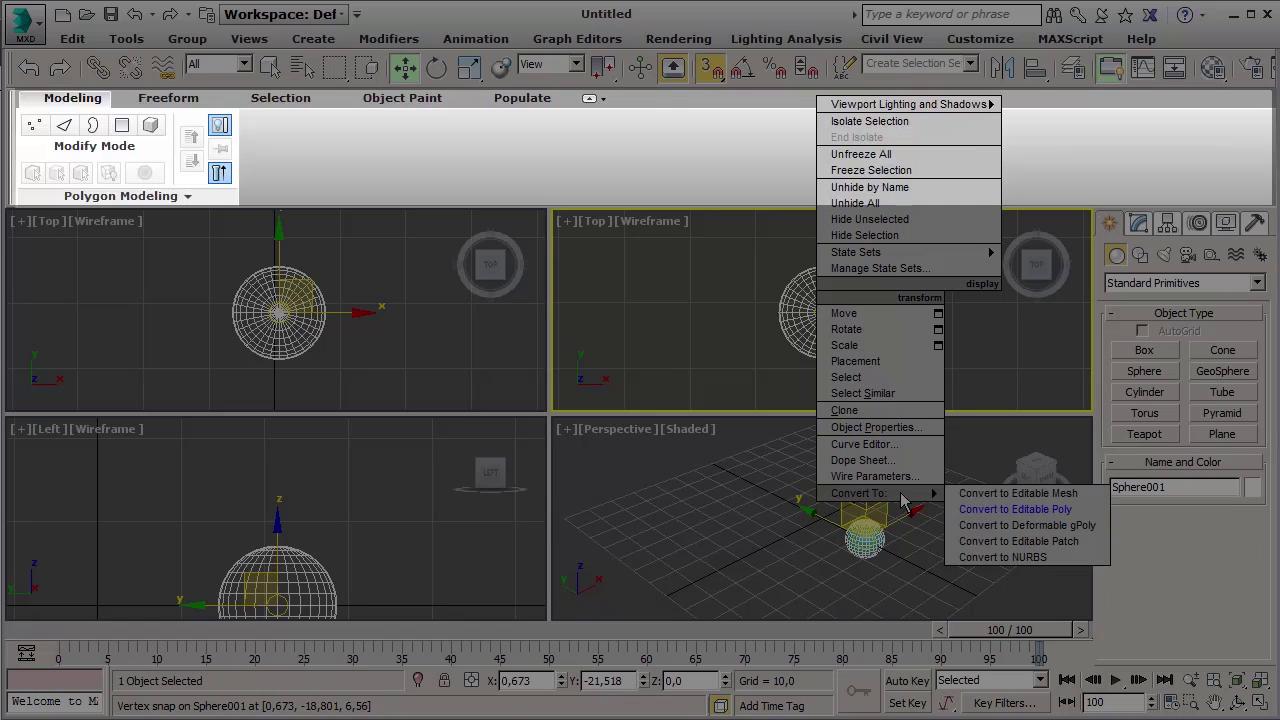
{"action": "left_click", "coordinate": [972, 512]}
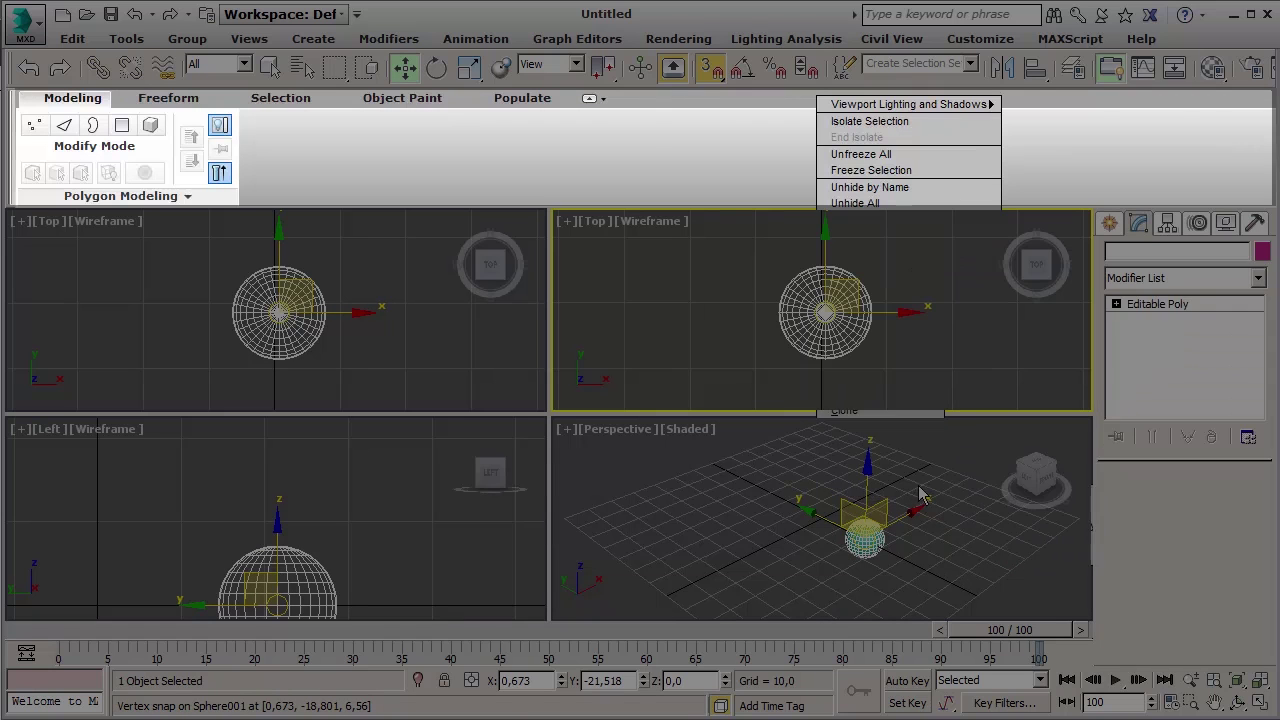
{"action": "left_click", "coordinate": [160, 100]}
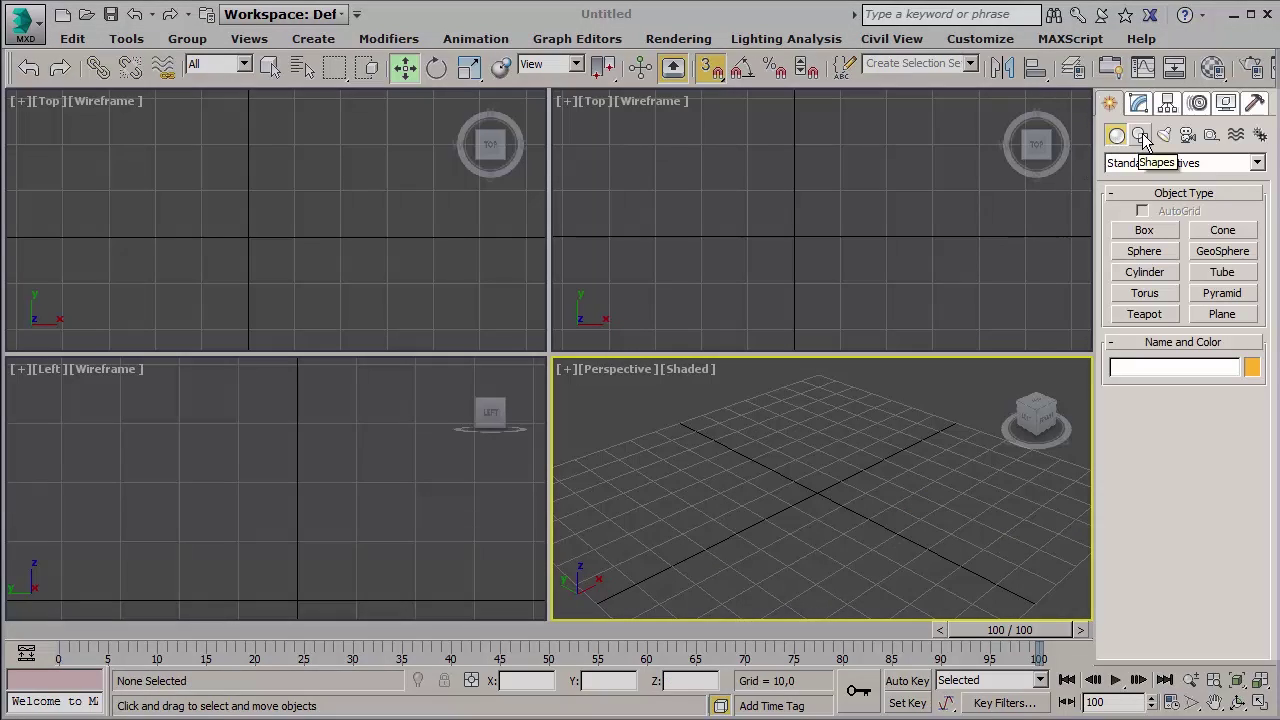
- Look through the Shapes, Lights and Cameras creation categories and return to Geometry
{"action": "left_click", "coordinate": [1141, 136]}
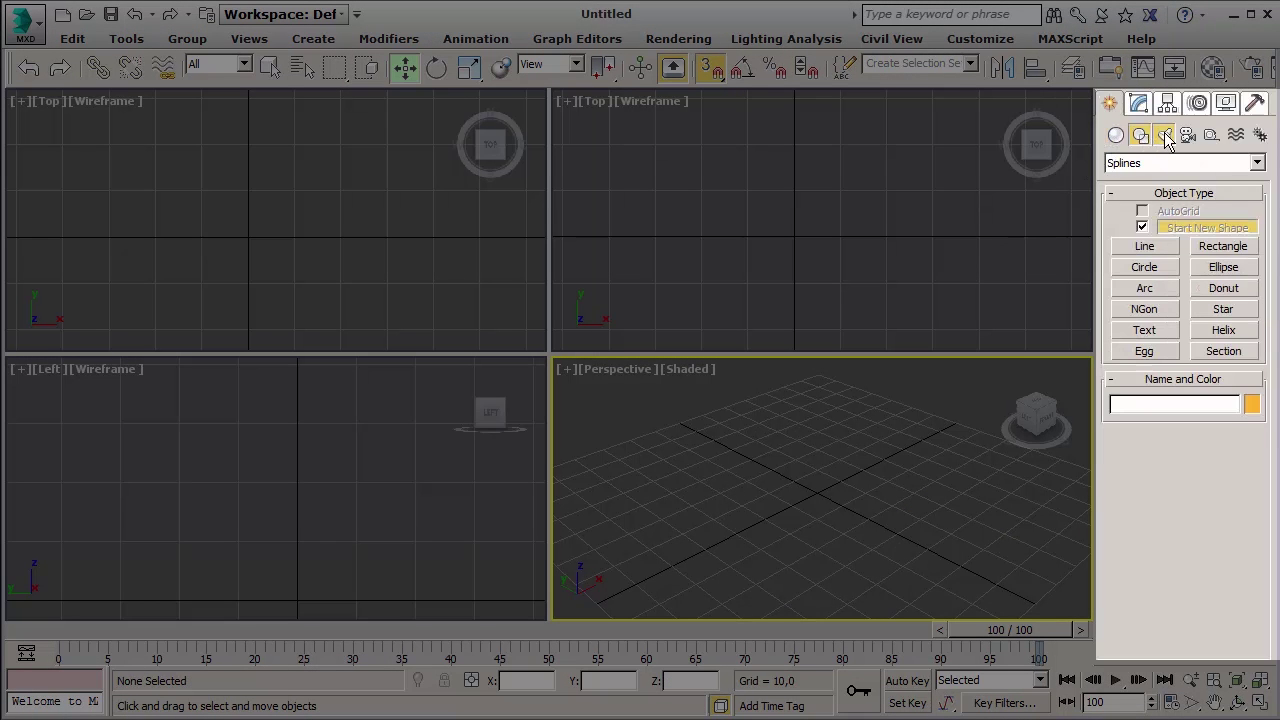
{"action": "left_click", "coordinate": [1164, 135]}
{"action": "left_click", "coordinate": [1188, 135]}
{"action": "left_click", "coordinate": [1116, 135]}
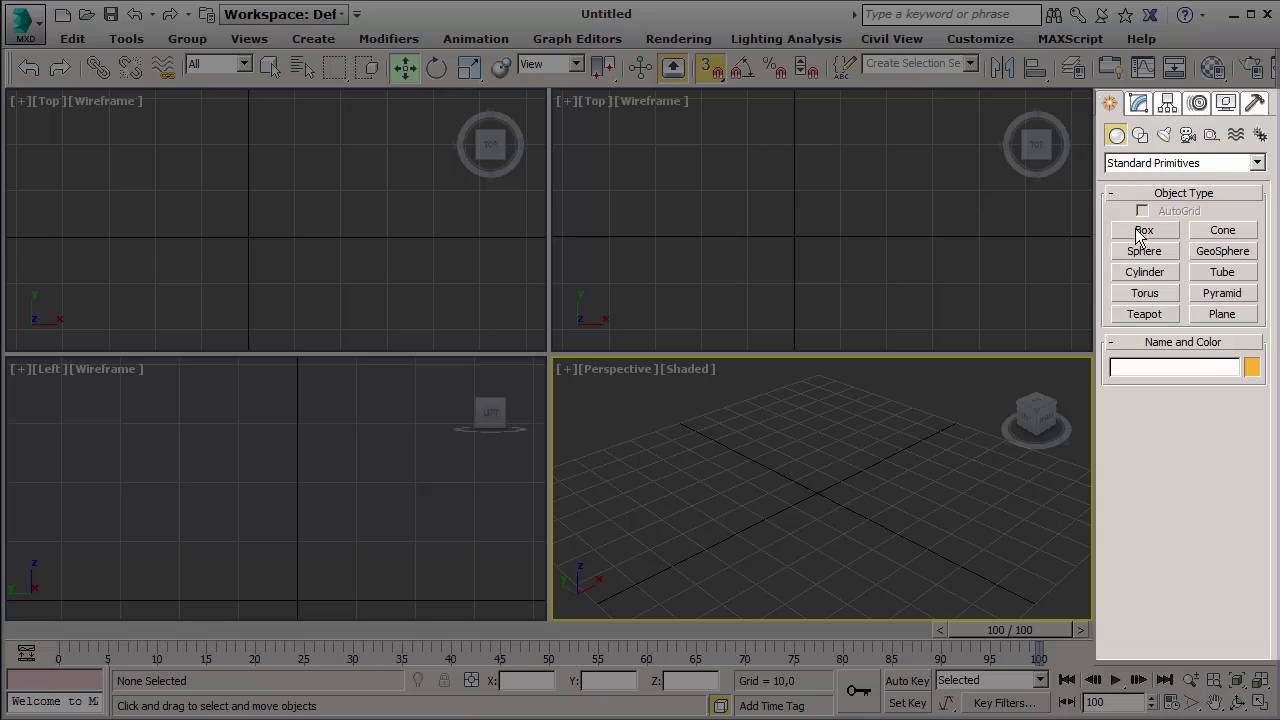
- Create a teapot with a radius of about 18.6 in the Perspective viewport and activate the Move tool
{"action": "left_click", "coordinate": [1145, 314]}
{"action": "left_click_drag", "start_coordinate": [817, 508], "coordinate": [885, 510]}
{"action": "key", "text": "w"}
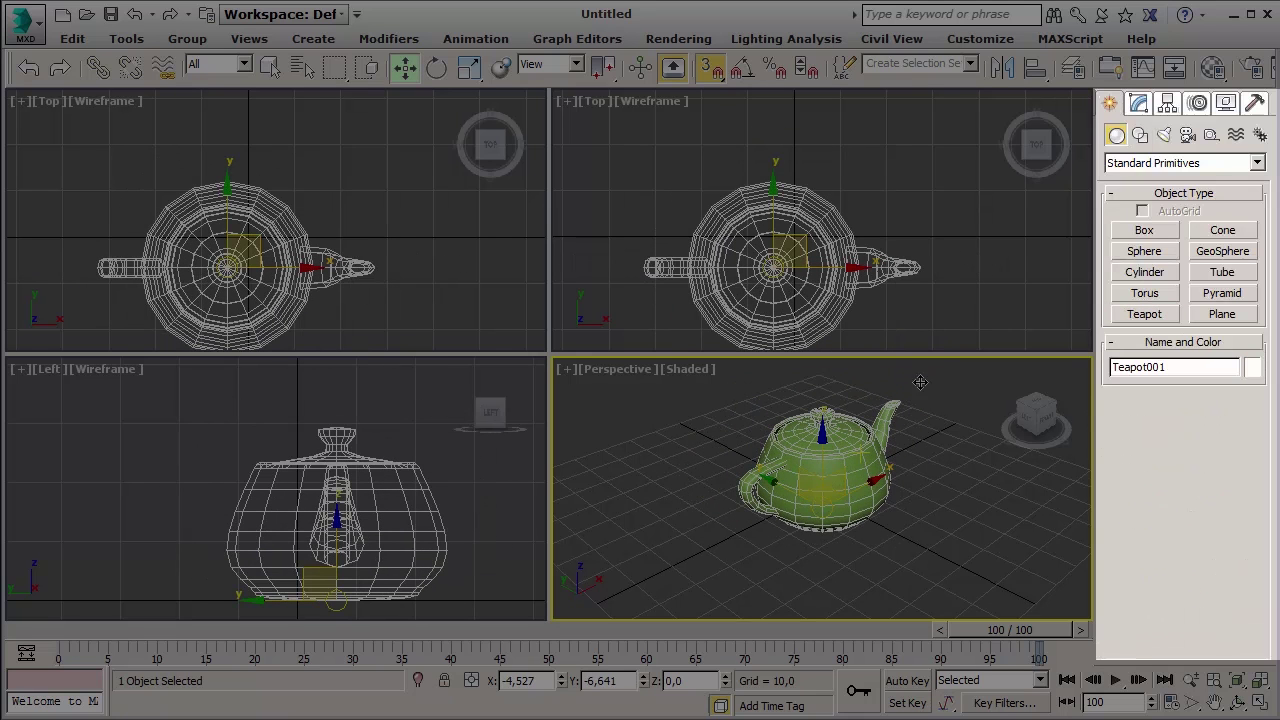
- View the teapot's Modify, Motion and Hierarchy settings, toggling Affect Pivot Only on and off
{"action": "left_click", "coordinate": [1138, 103]}
{"action": "left_click", "coordinate": [1257, 160]}
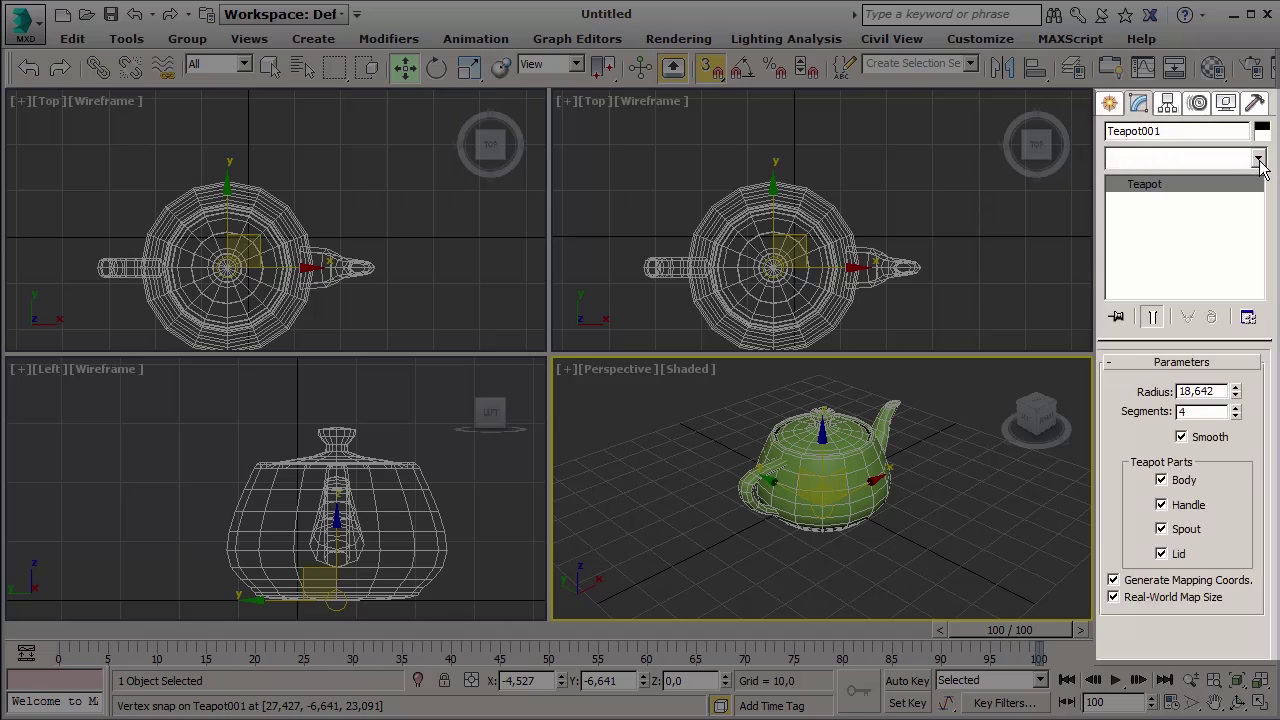
{"action": "left_click", "coordinate": [1192, 117]}
{"action": "left_click", "coordinate": [1198, 103]}
{"action": "left_click", "coordinate": [1167, 103]}
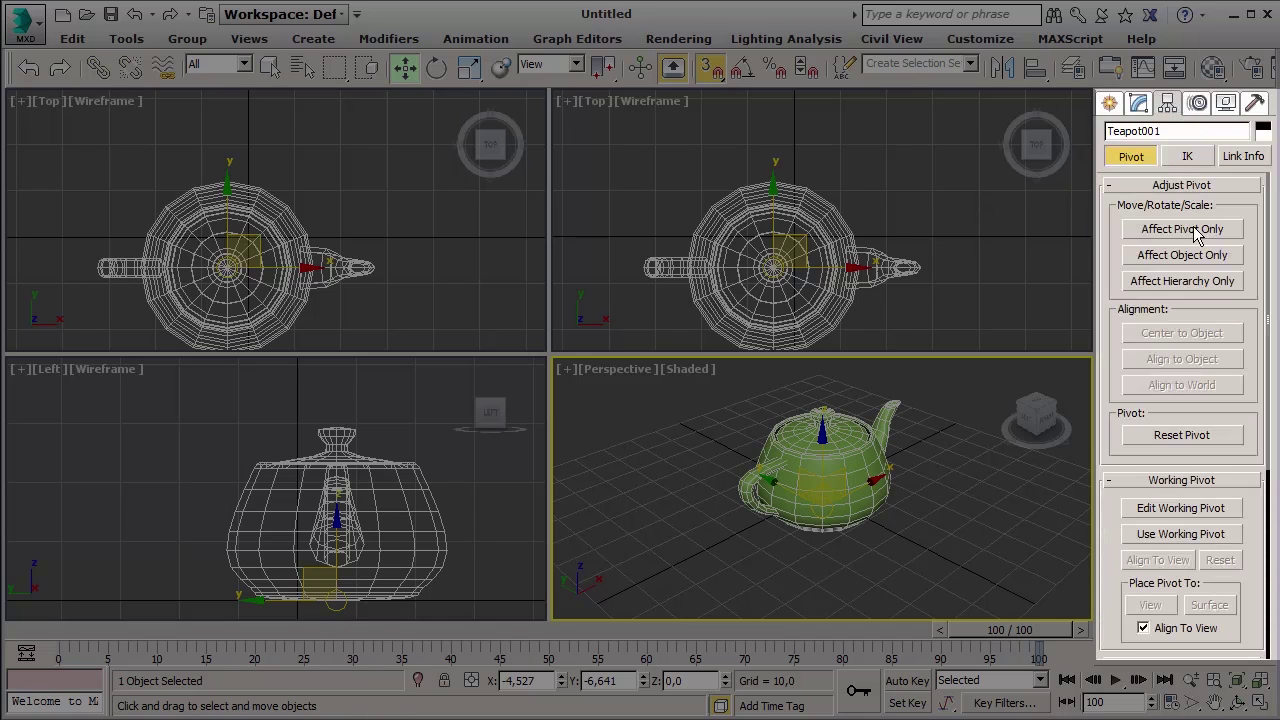
{"action": "left_click", "coordinate": [1198, 232]}
{"action": "left_click", "coordinate": [1198, 232]}
- Hide the Geometry and Shapes categories in the display settings and show them again
{"action": "left_click", "coordinate": [1225, 104]}
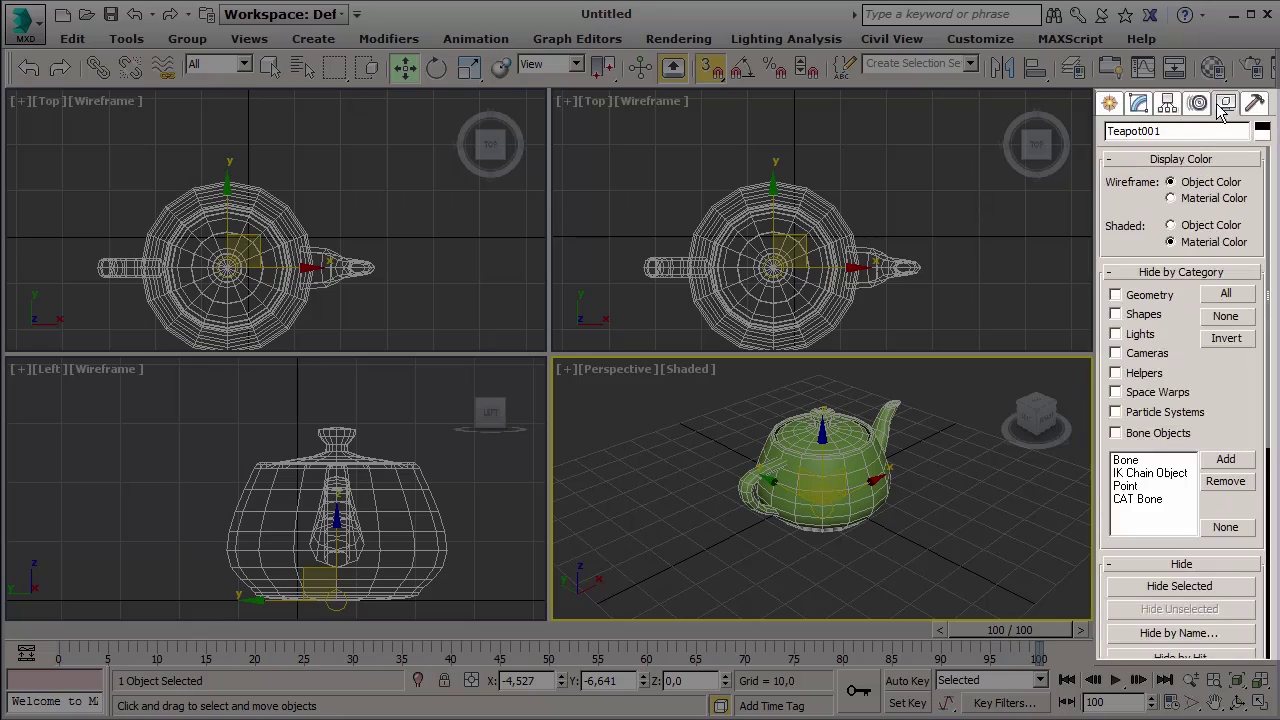
{"action": "left_click", "coordinate": [1145, 300]}
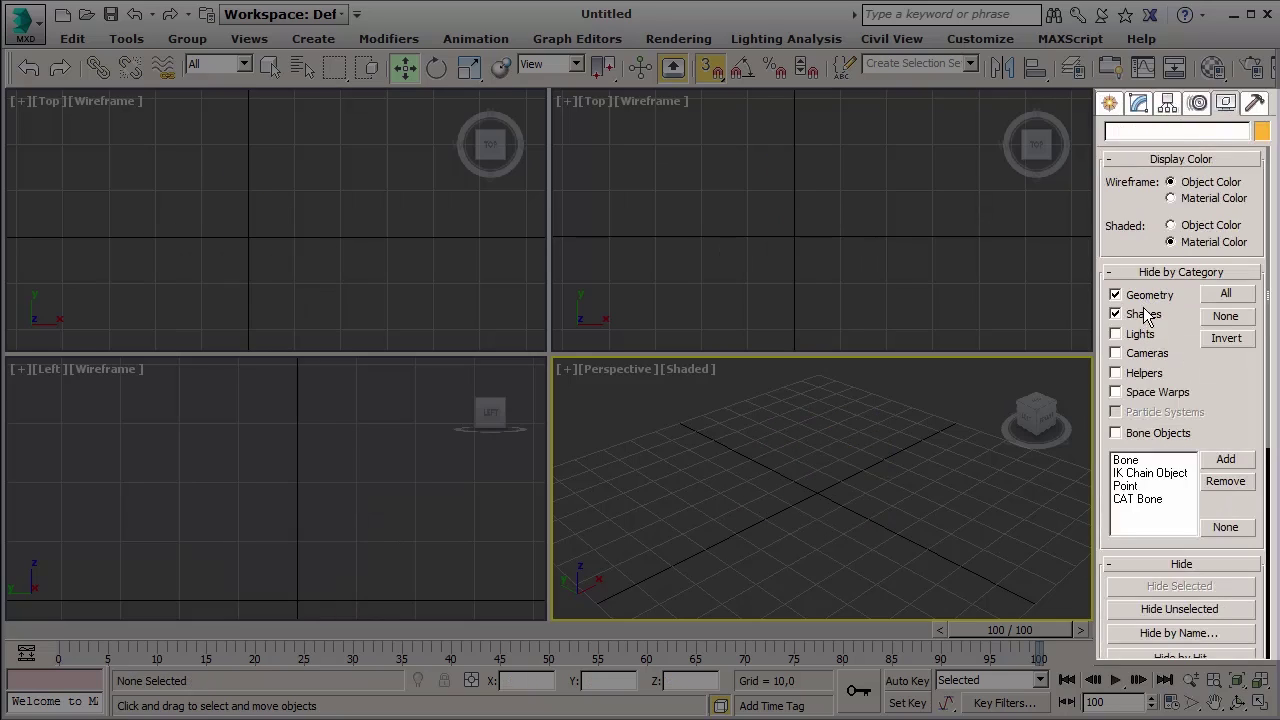
{"action": "left_click", "coordinate": [1145, 296]}
{"action": "left_click", "coordinate": [1145, 315]}
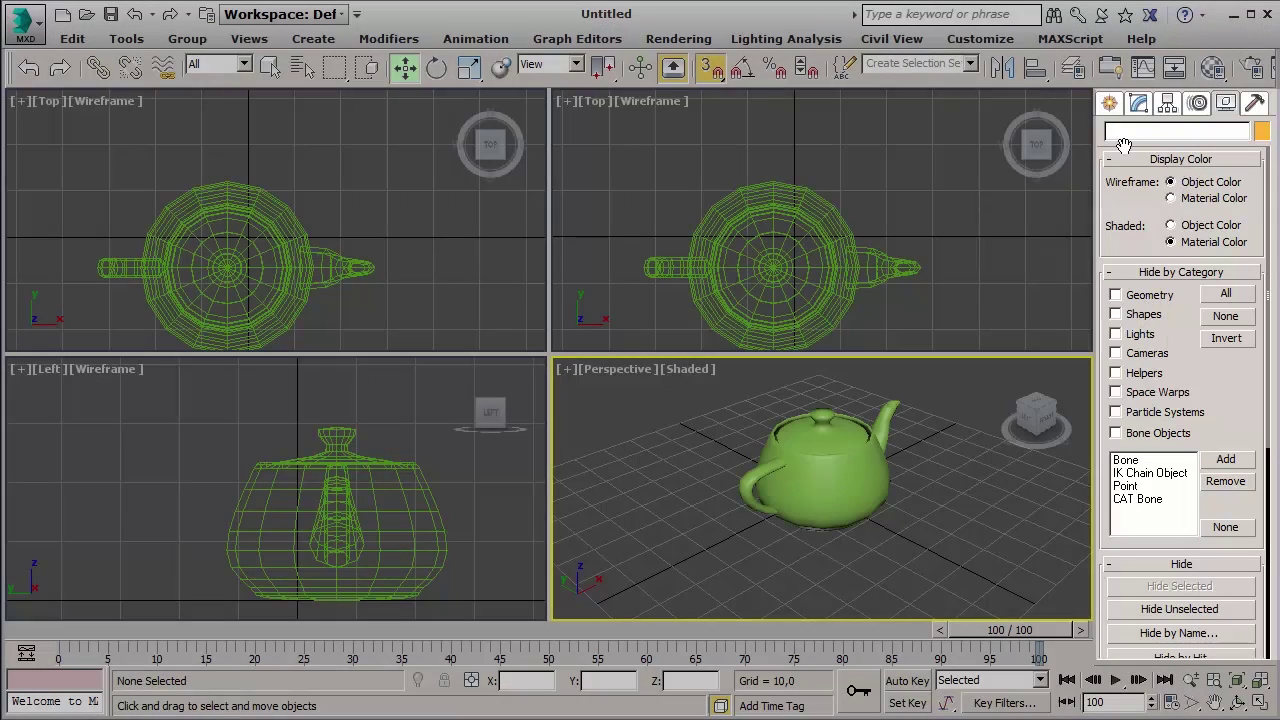
- Start a new scene and make the second Top viewport active
{"action": "key", "text": "ctrl+n"}
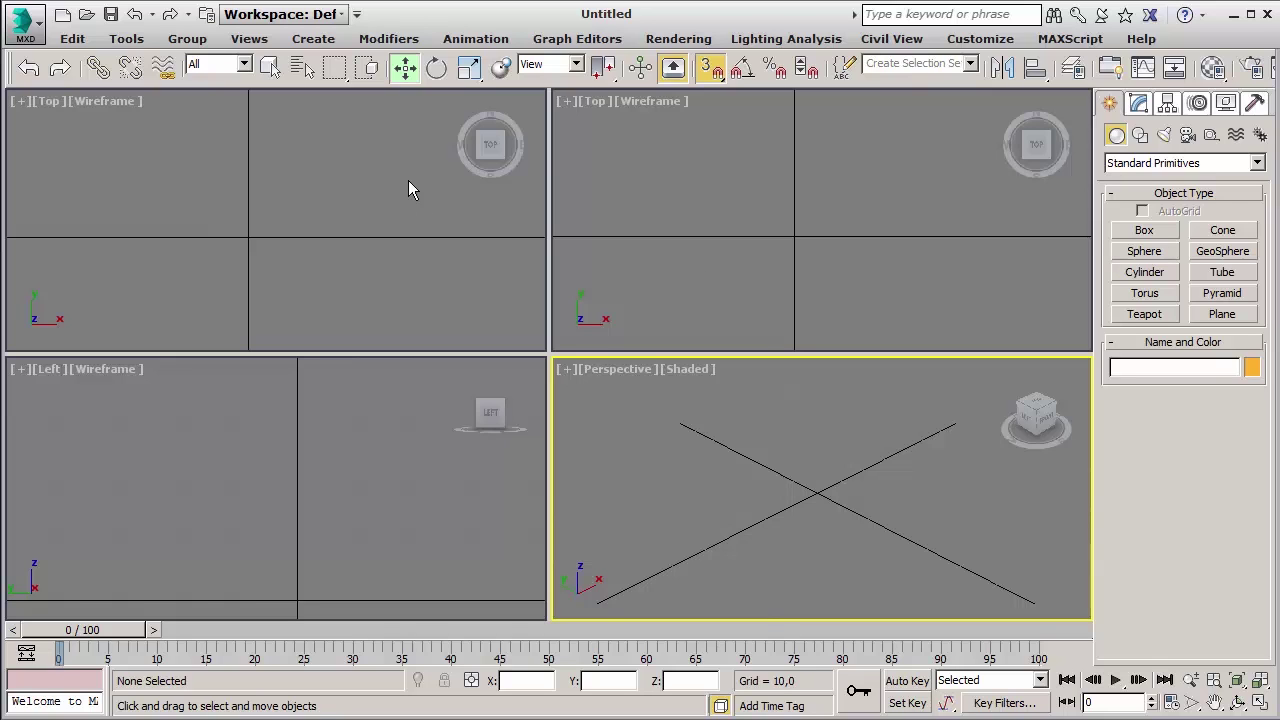
{"action": "left_click", "coordinate": [813, 262]}
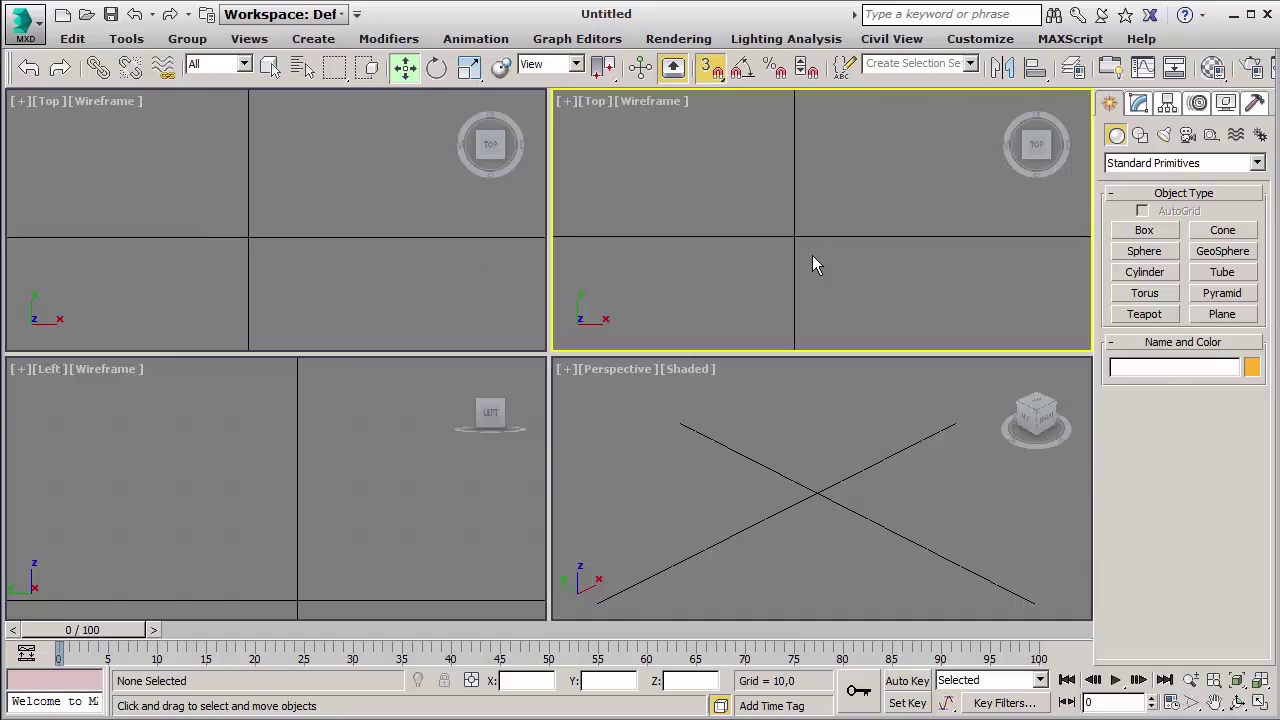
{"action": "left_click", "coordinate": [845, 488]}
{"action": "left_click", "coordinate": [815, 312]}
- Open the user interface customization settings and look through the Keyboard, Mouse, Toolbars, Quads, Menus and Colors categories
{"action": "left_click", "coordinate": [996, 40]}
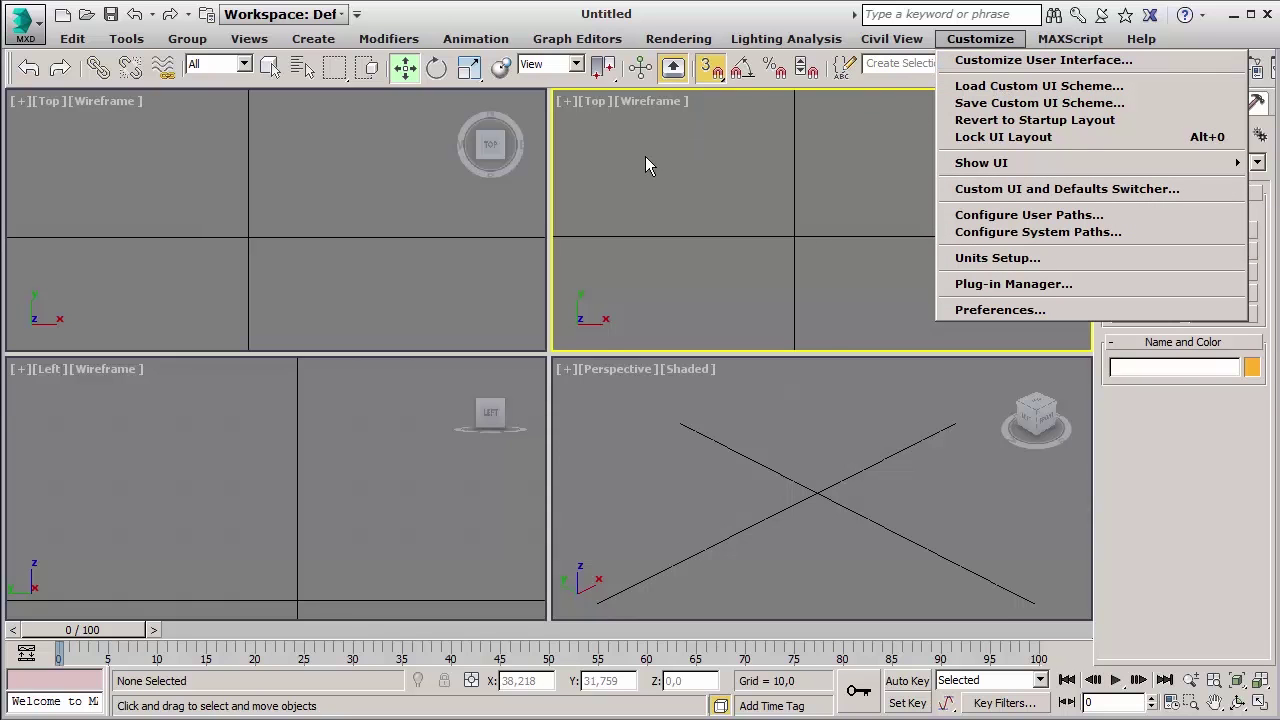
{"action": "key", "text": "c"}
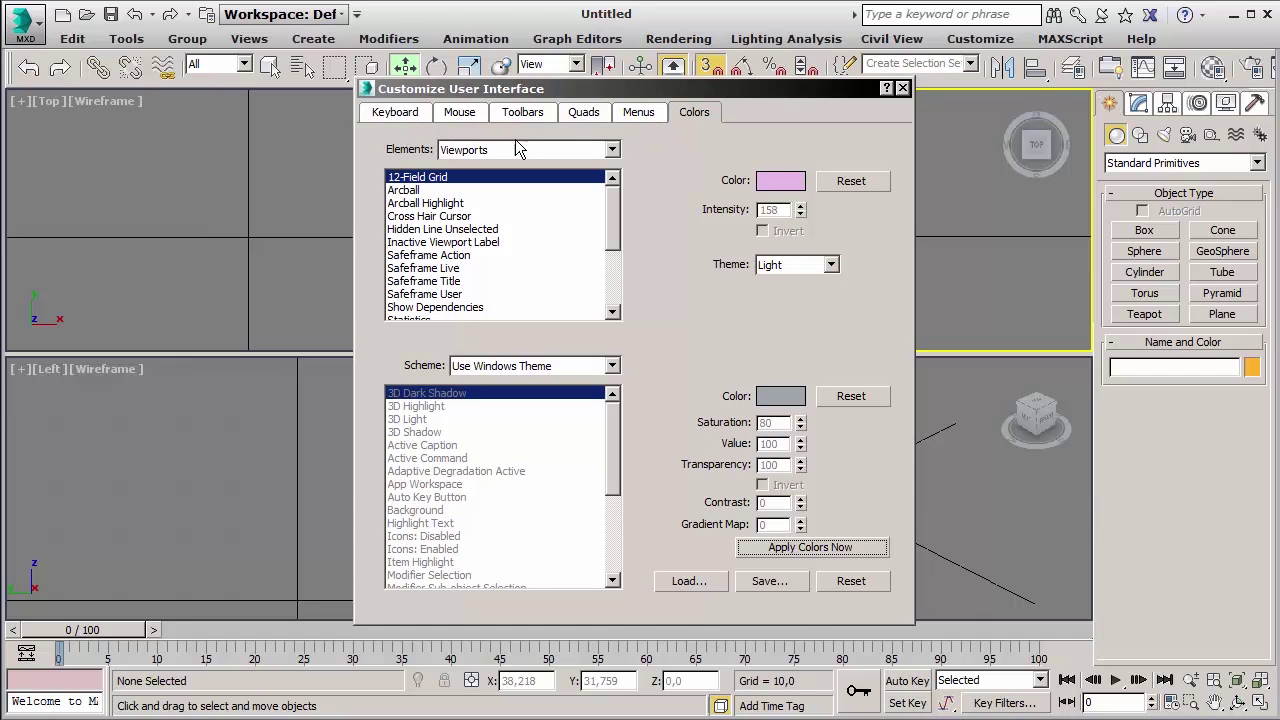
{"action": "left_click", "coordinate": [401, 119]}
{"action": "left_click", "coordinate": [459, 118]}
{"action": "left_click", "coordinate": [394, 118]}
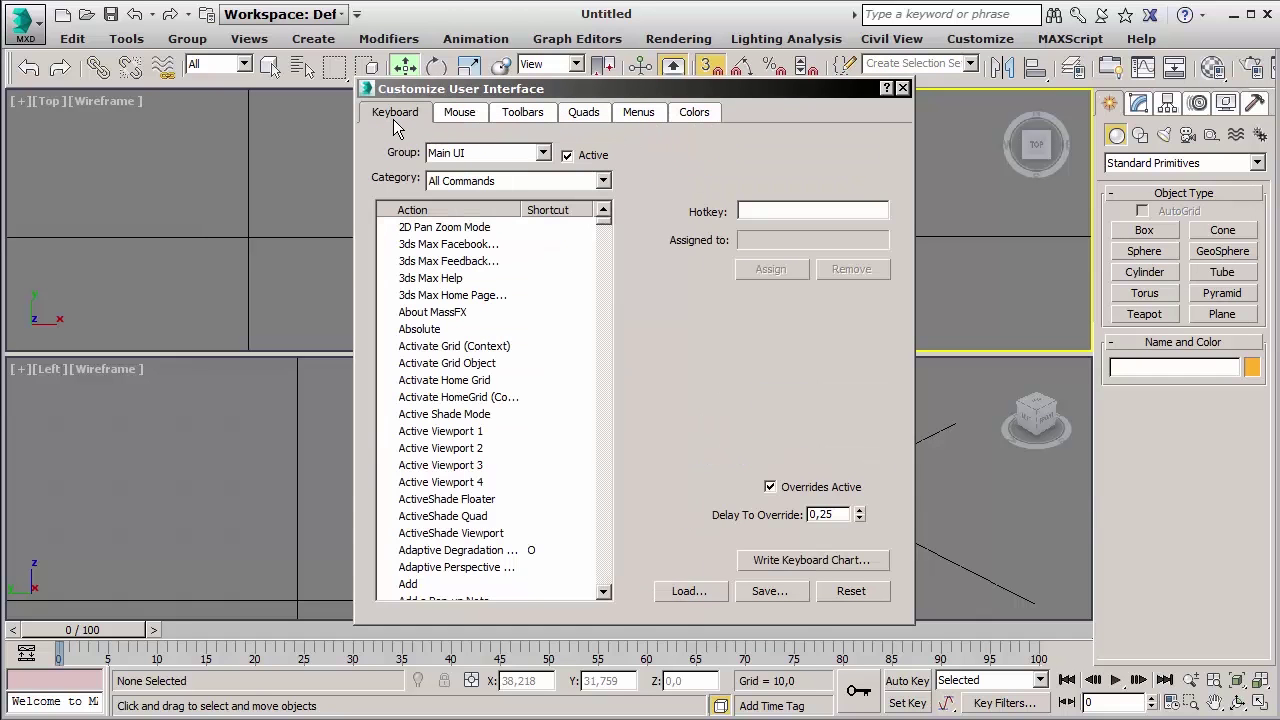
{"action": "left_click", "coordinate": [456, 114]}
{"action": "left_click", "coordinate": [468, 116]}
{"action": "left_click", "coordinate": [408, 118]}
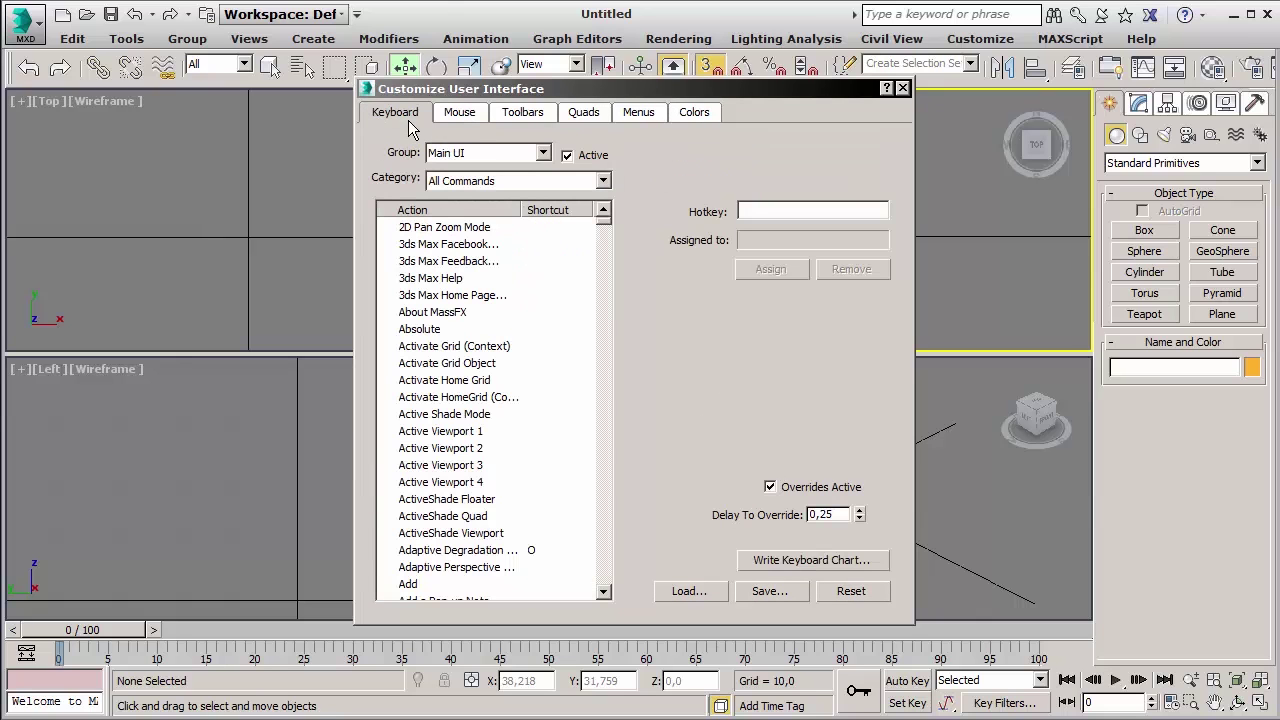
{"action": "left_click", "coordinate": [521, 113]}
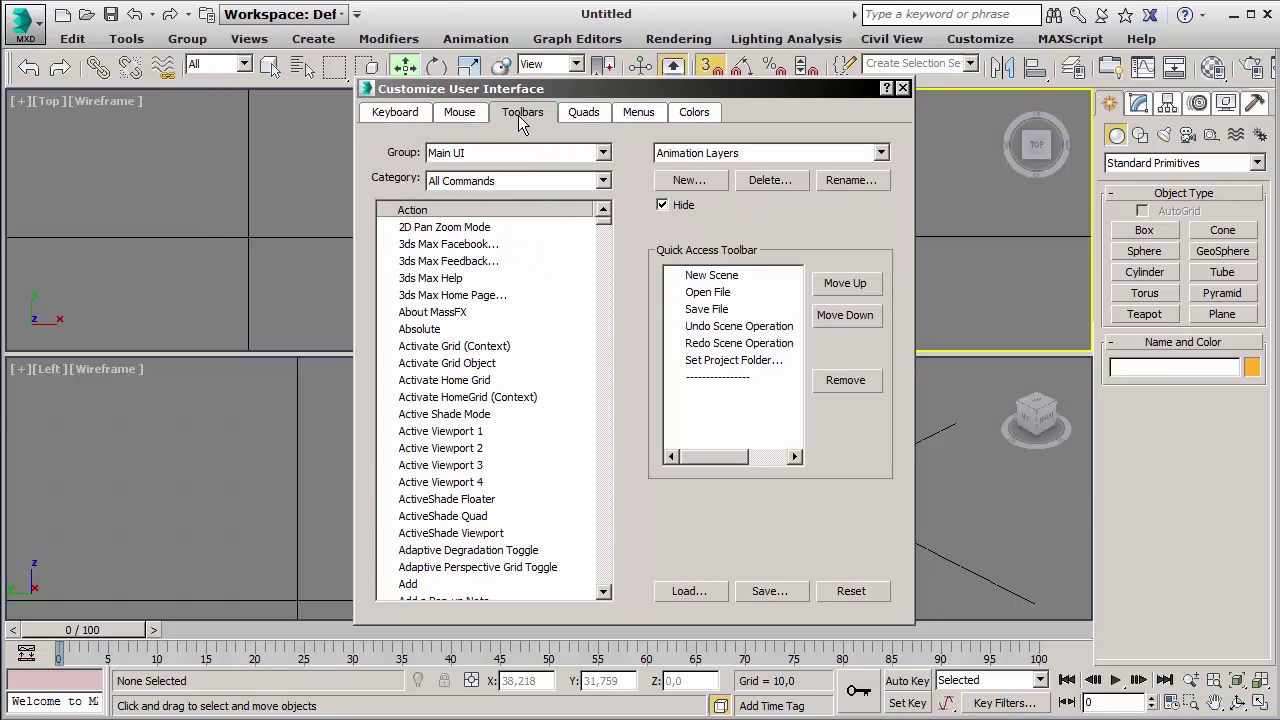
{"action": "left_click", "coordinate": [582, 117]}
{"action": "left_click", "coordinate": [646, 118]}
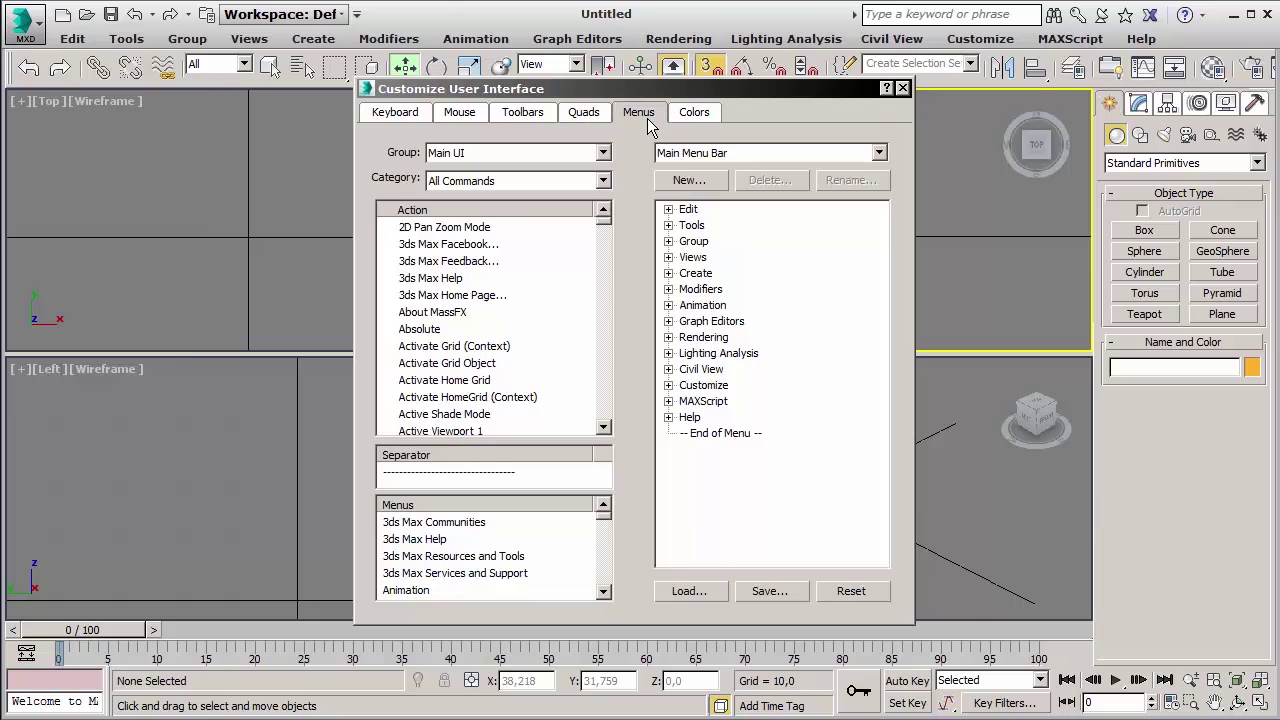
{"action": "left_click", "coordinate": [688, 120]}
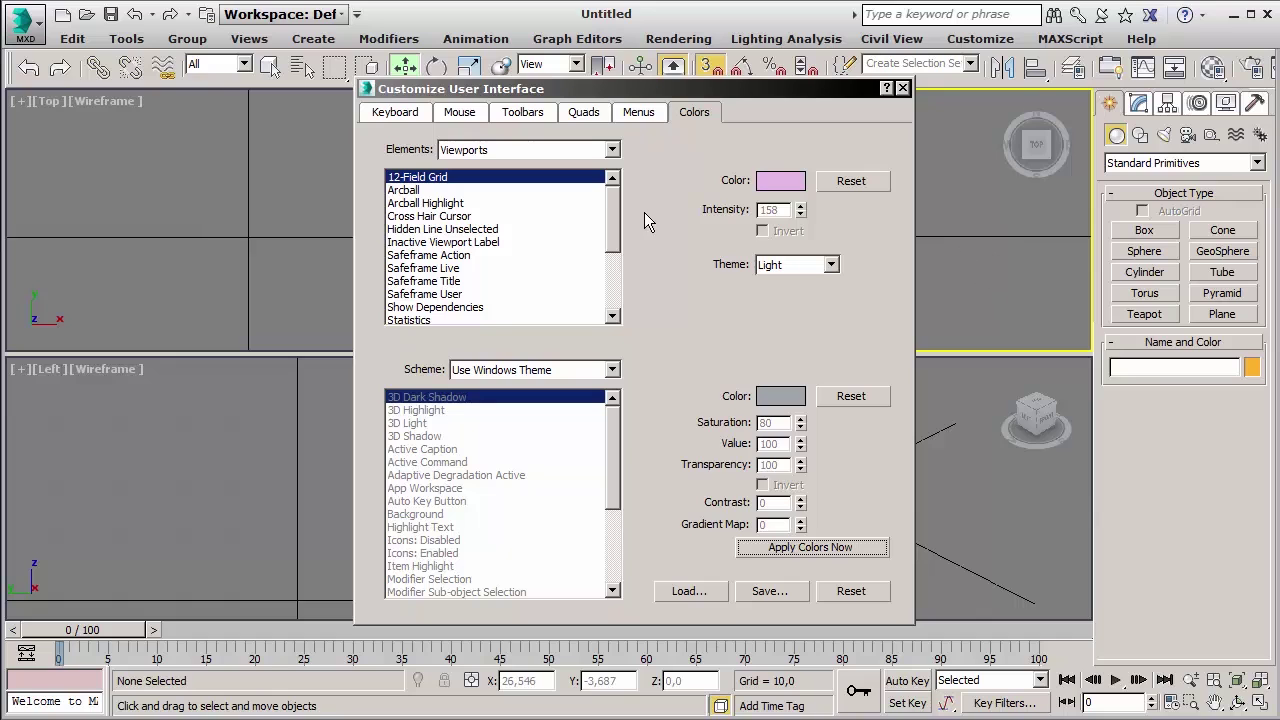
- Change the Viewport Background color of the Viewports elements to a darker gray and apply the colors
{"action": "left_click", "coordinate": [612, 149]}
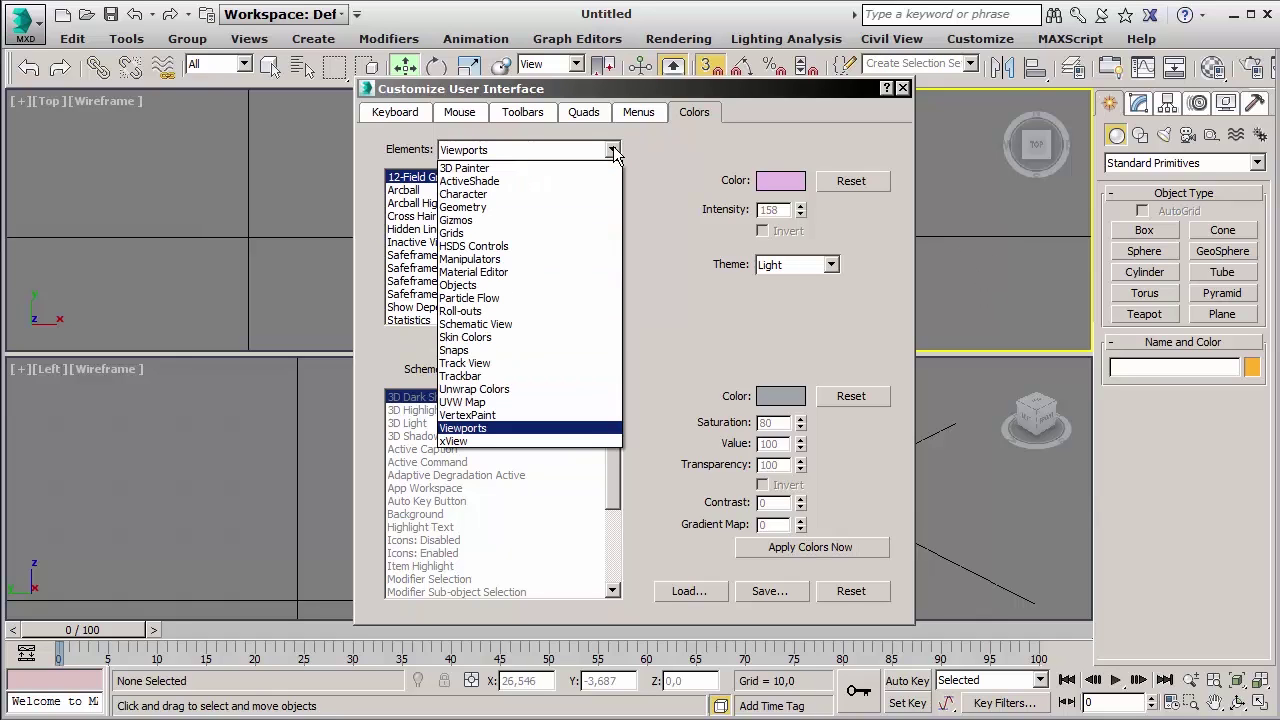
{"action": "left_click", "coordinate": [503, 430]}
{"action": "scroll", "coordinate": [612, 222], "scroll_direction": "down", "scroll_amount": 3}
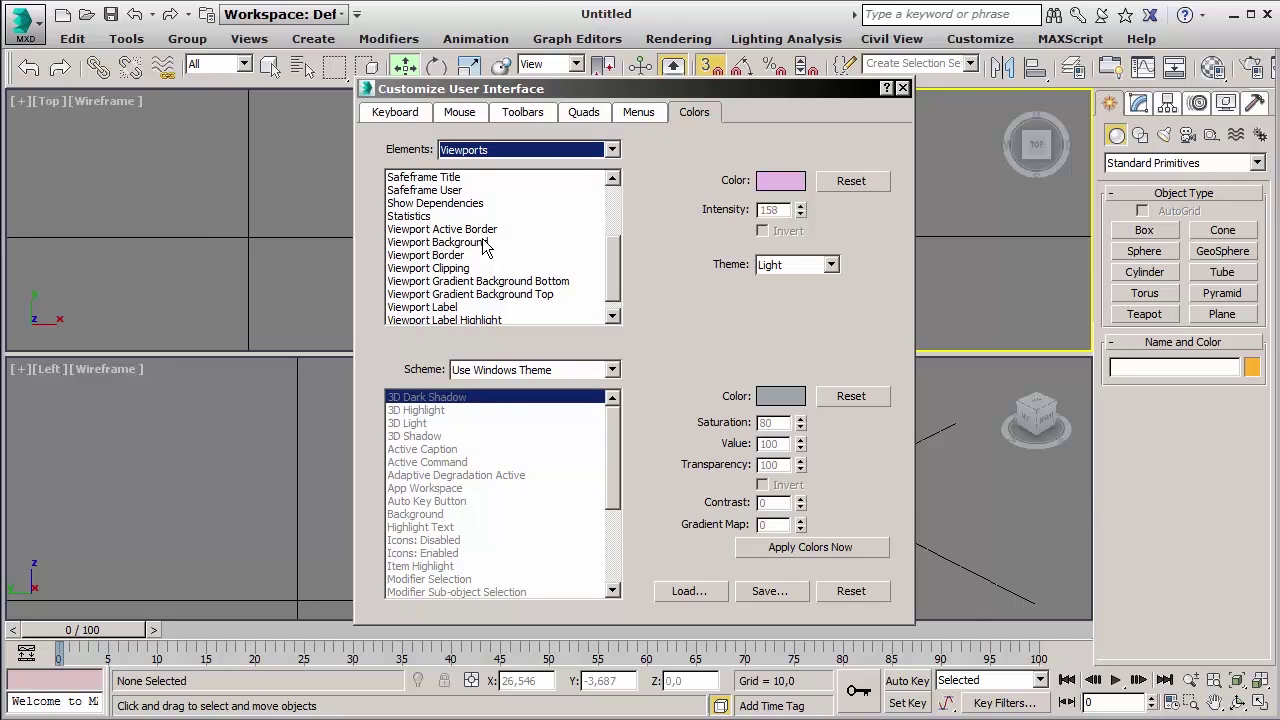
{"action": "left_click", "coordinate": [490, 243]}
{"action": "left_click", "coordinate": [783, 181]}
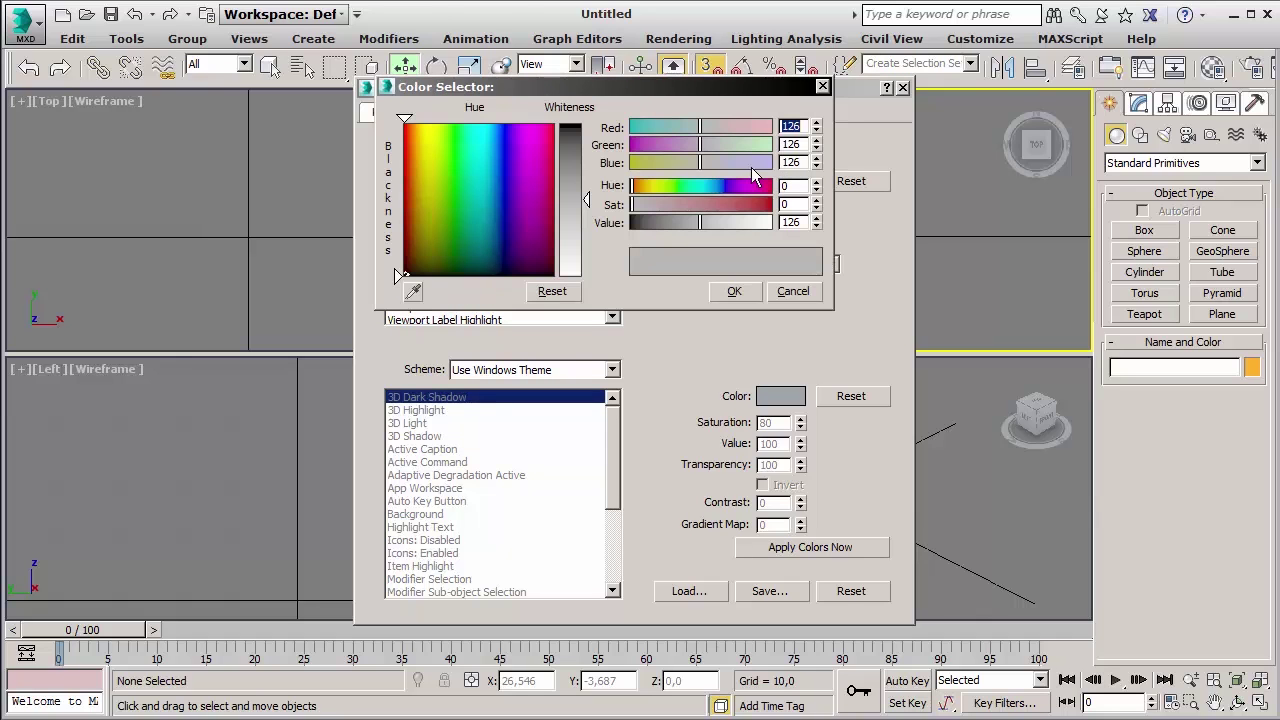
{"action": "left_click_drag", "start_coordinate": [660, 226], "coordinate": [670, 220]}
{"action": "left_click", "coordinate": [733, 292]}
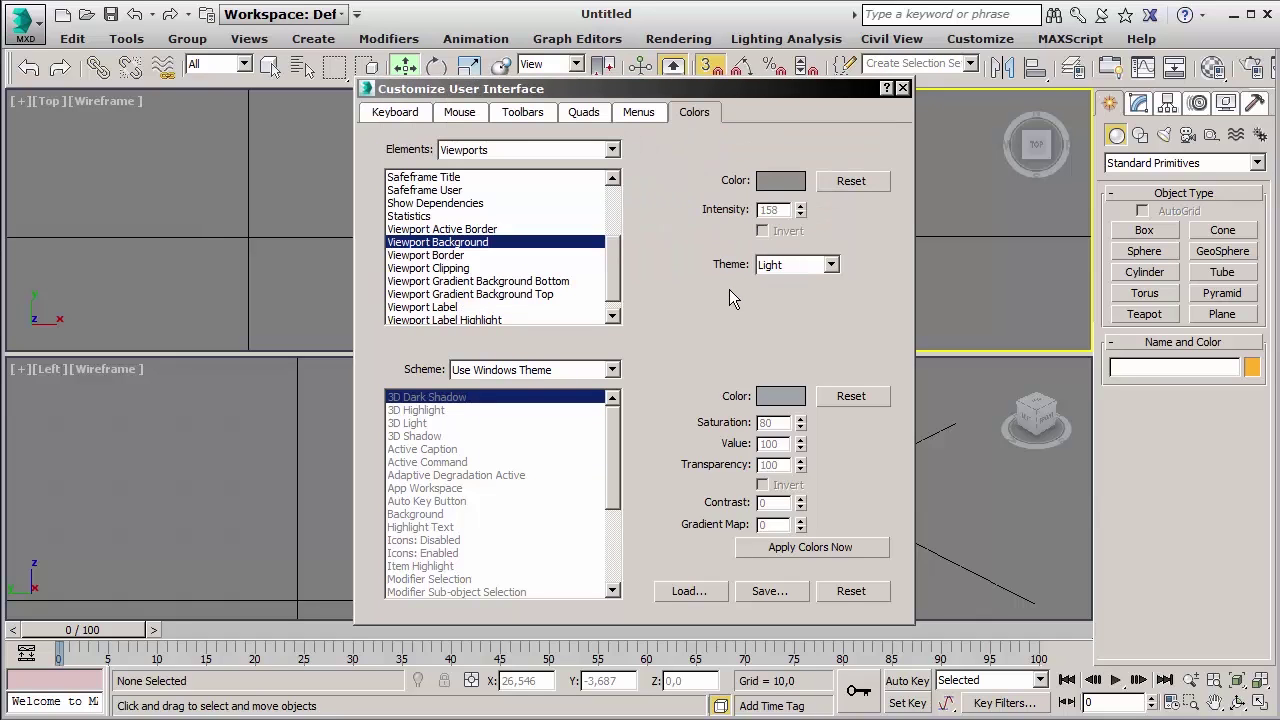
{"action": "left_click", "coordinate": [820, 547]}
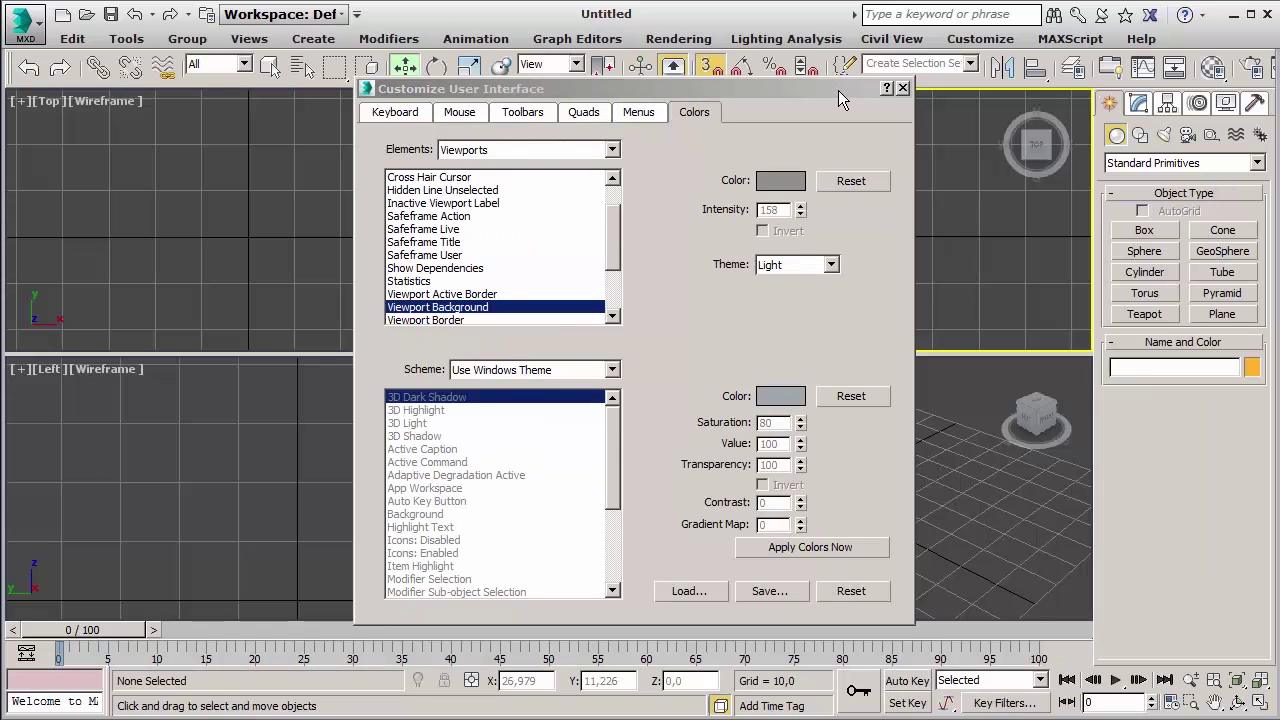
- Expand the Tools menu in the Main Menu Bar customization tree and select its Light Lister entry
{"action": "mouse_move", "coordinate": [838, 90]}
{"action": "left_mouse_down"}
{"action": "mouse_move", "coordinate": [552, 94]}
{"action": "mouse_move", "coordinate": [821, 93]}
{"action": "left_mouse_up"}
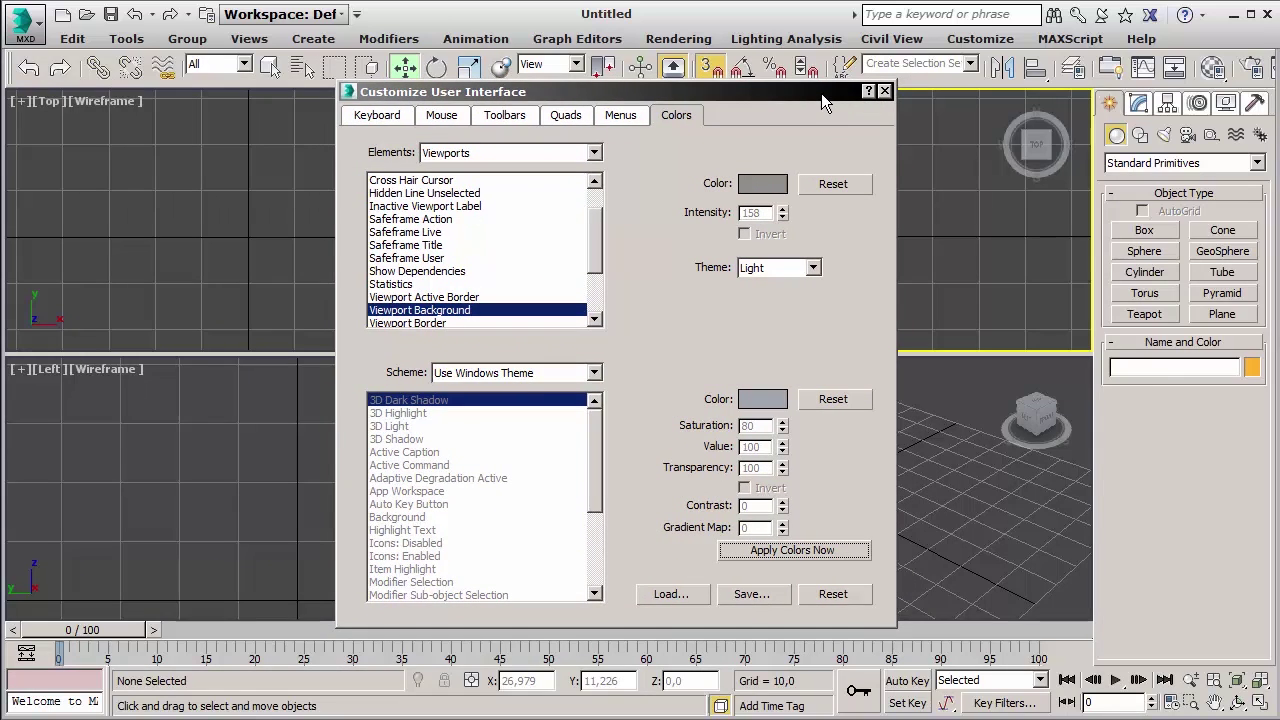
{"action": "left_click", "coordinate": [618, 118]}
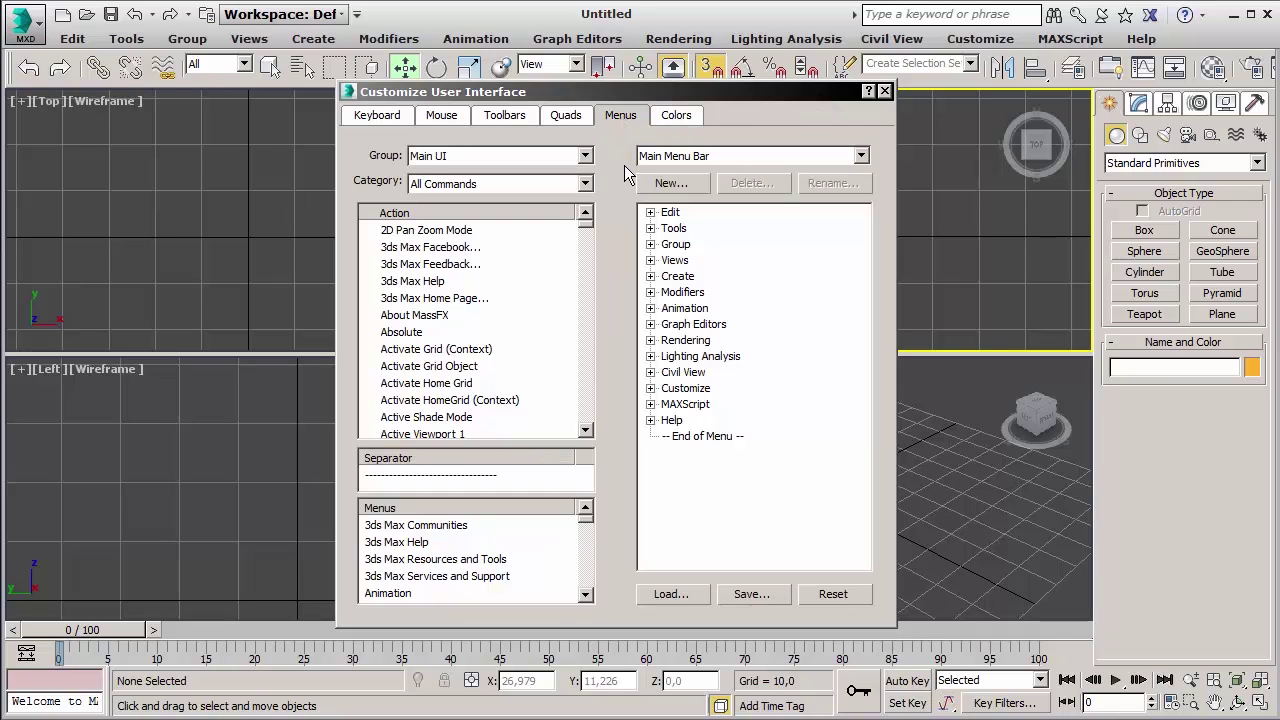
{"action": "left_click", "coordinate": [651, 230]}
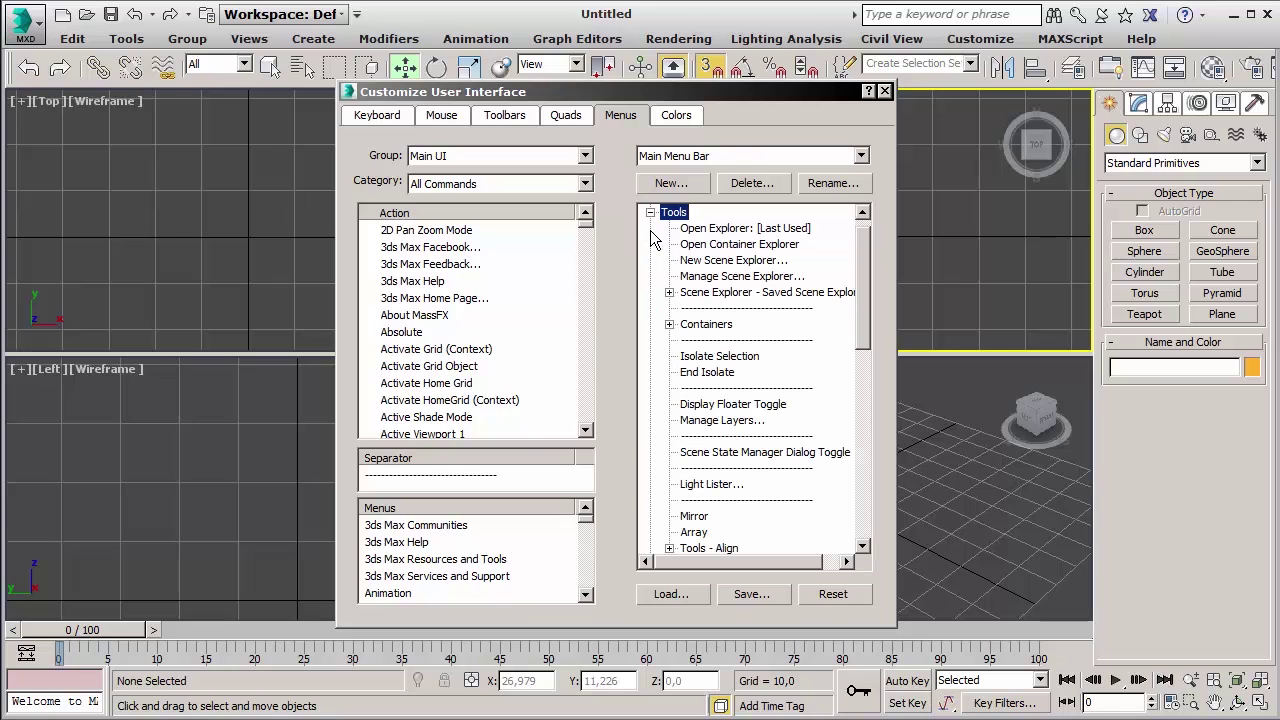
{"action": "left_click", "coordinate": [721, 488]}
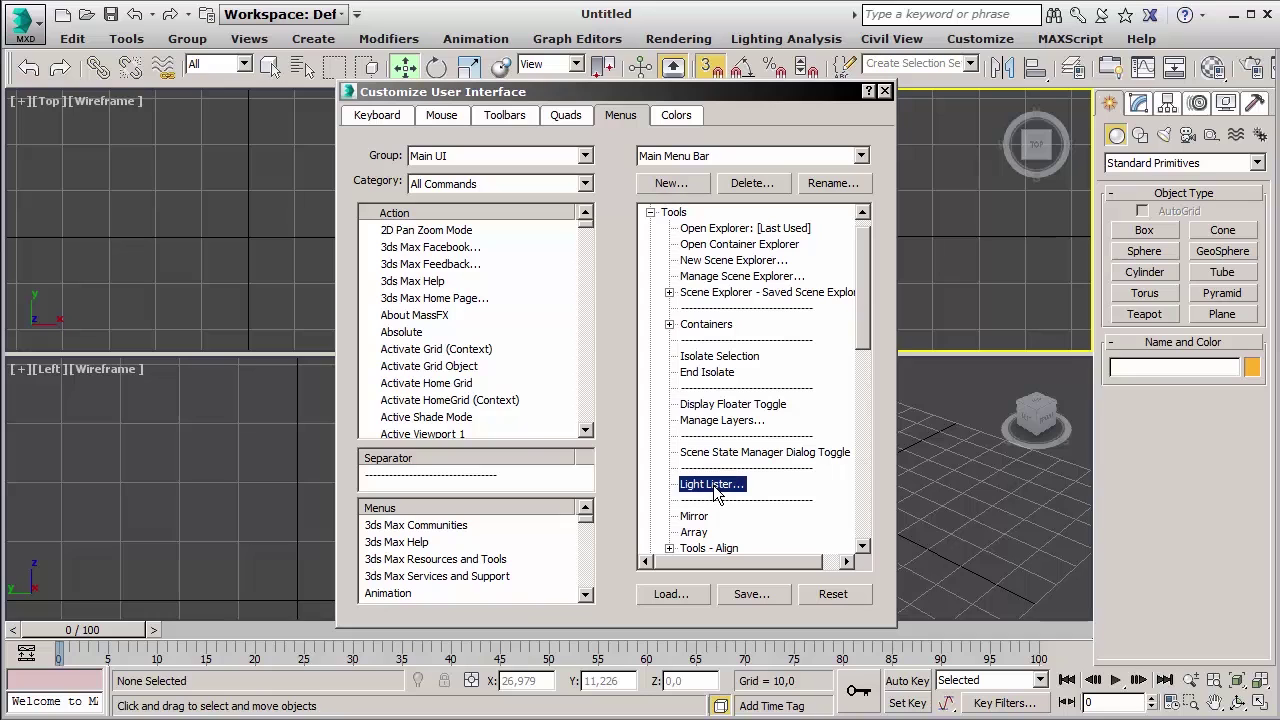
- Add the VRayLightLister action from the VRay category to the Tools menu, directly below Light Lister
{"action": "left_click", "coordinate": [585, 184]}
{"action": "left_click_drag", "start_coordinate": [590, 226], "coordinate": [574, 479]}
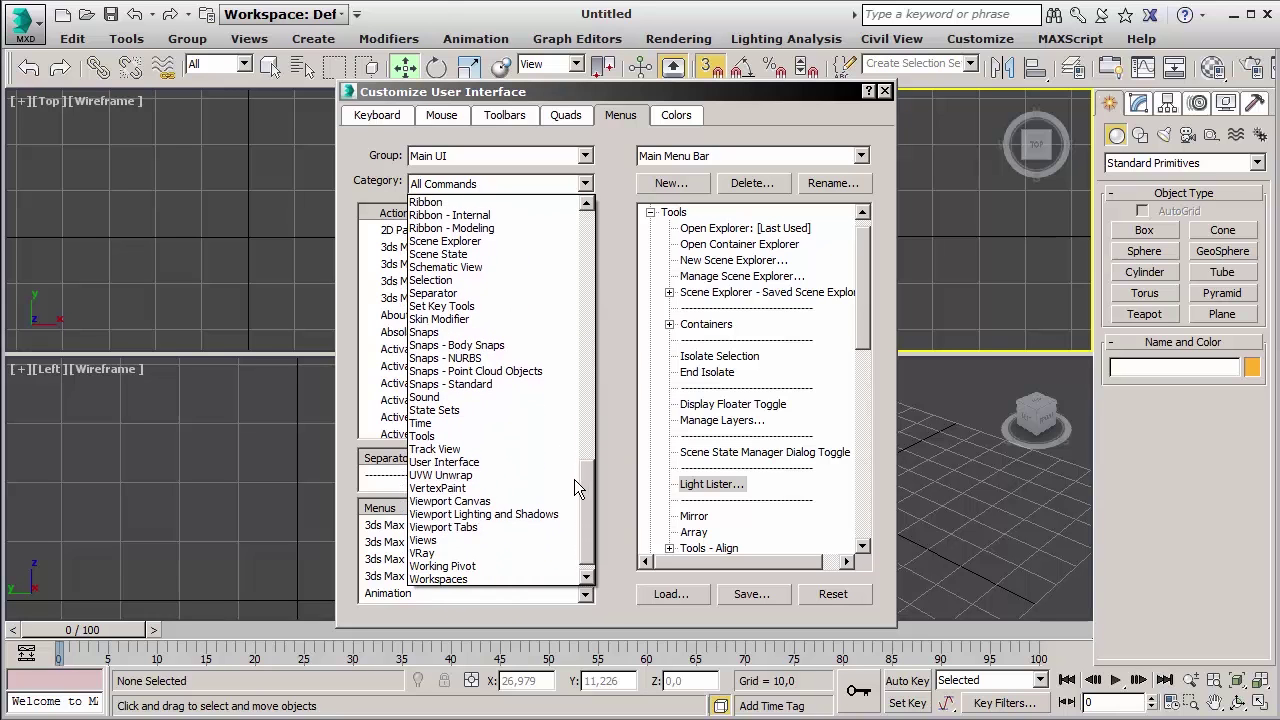
{"action": "left_click", "coordinate": [476, 553]}
{"action": "left_click_drag", "start_coordinate": [586, 268], "coordinate": [591, 380]}
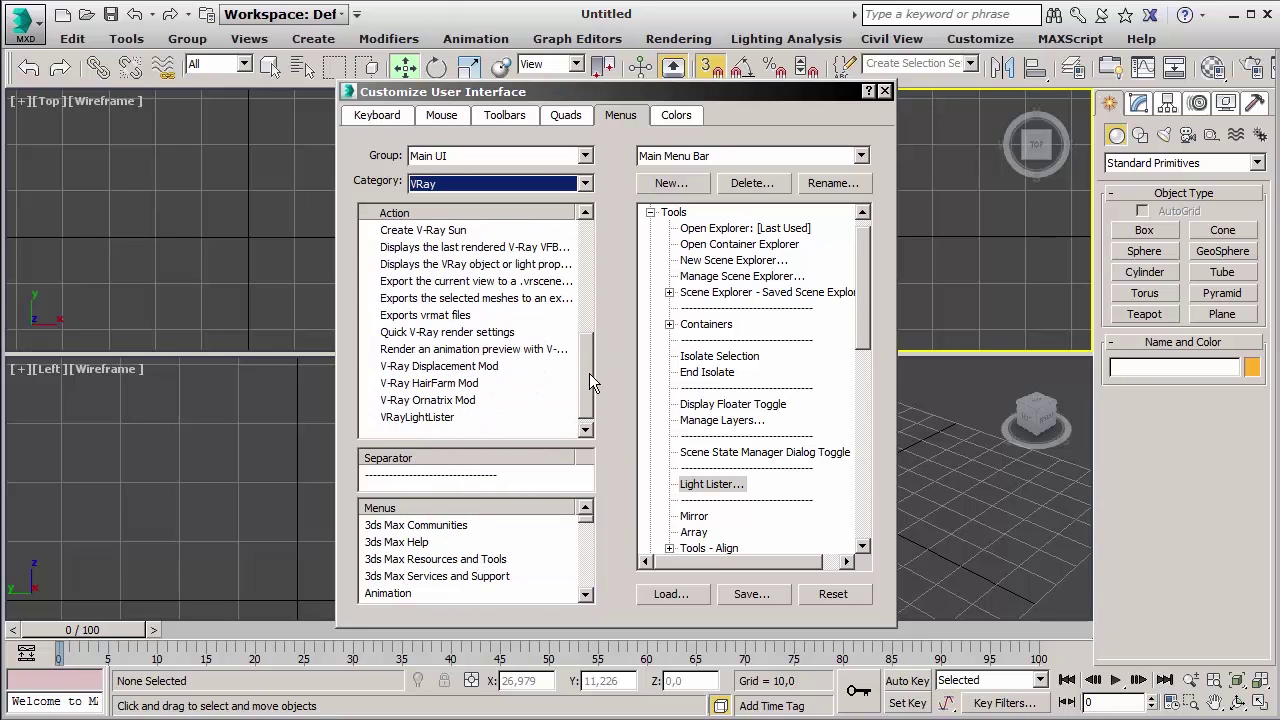
{"action": "left_click", "coordinate": [454, 419]}
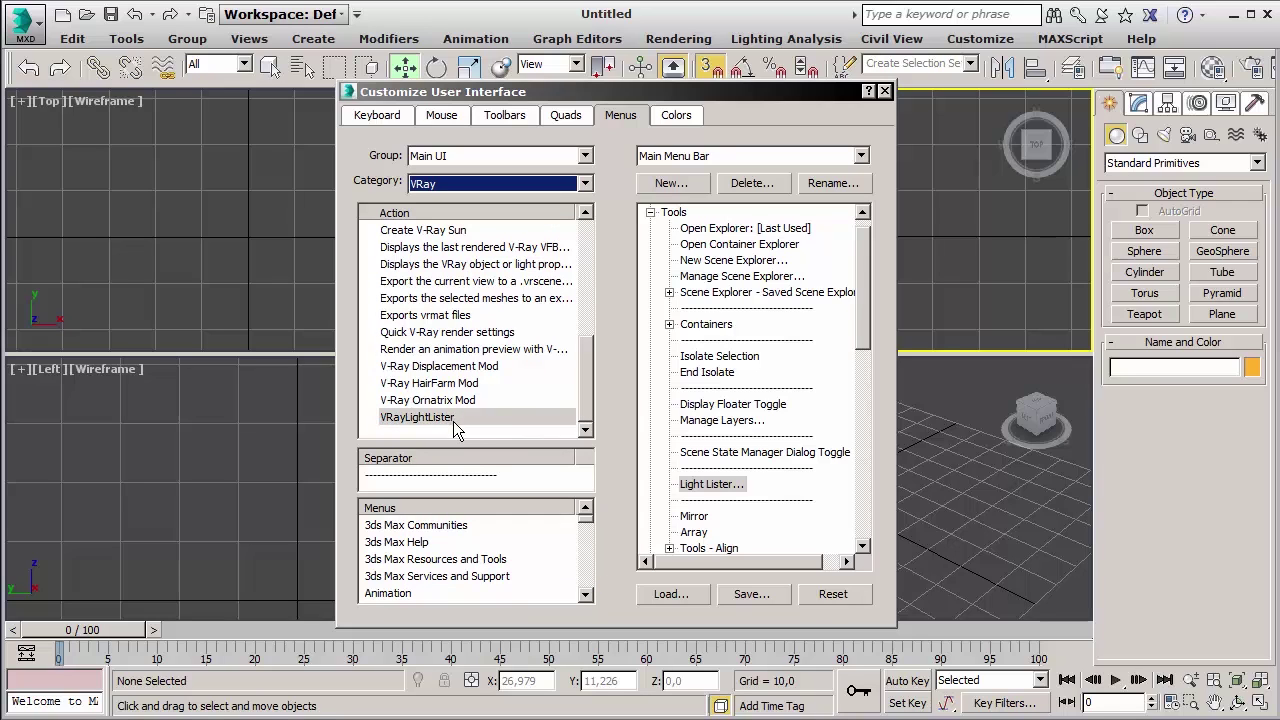
{"action": "left_click_drag", "start_coordinate": [453, 421], "coordinate": [732, 502]}
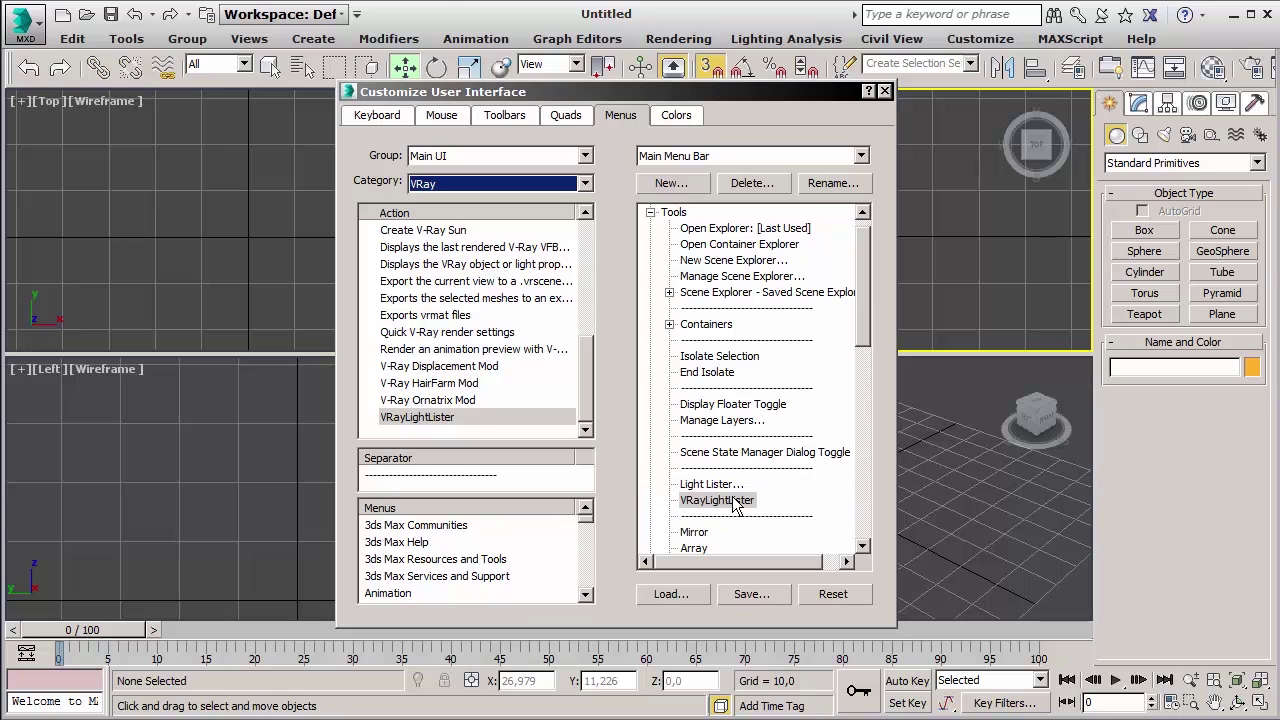
- Save the menu customization over MaxStartUI.mnux, close the customization settings and check the Tools menu
{"action": "left_click", "coordinate": [749, 594]}
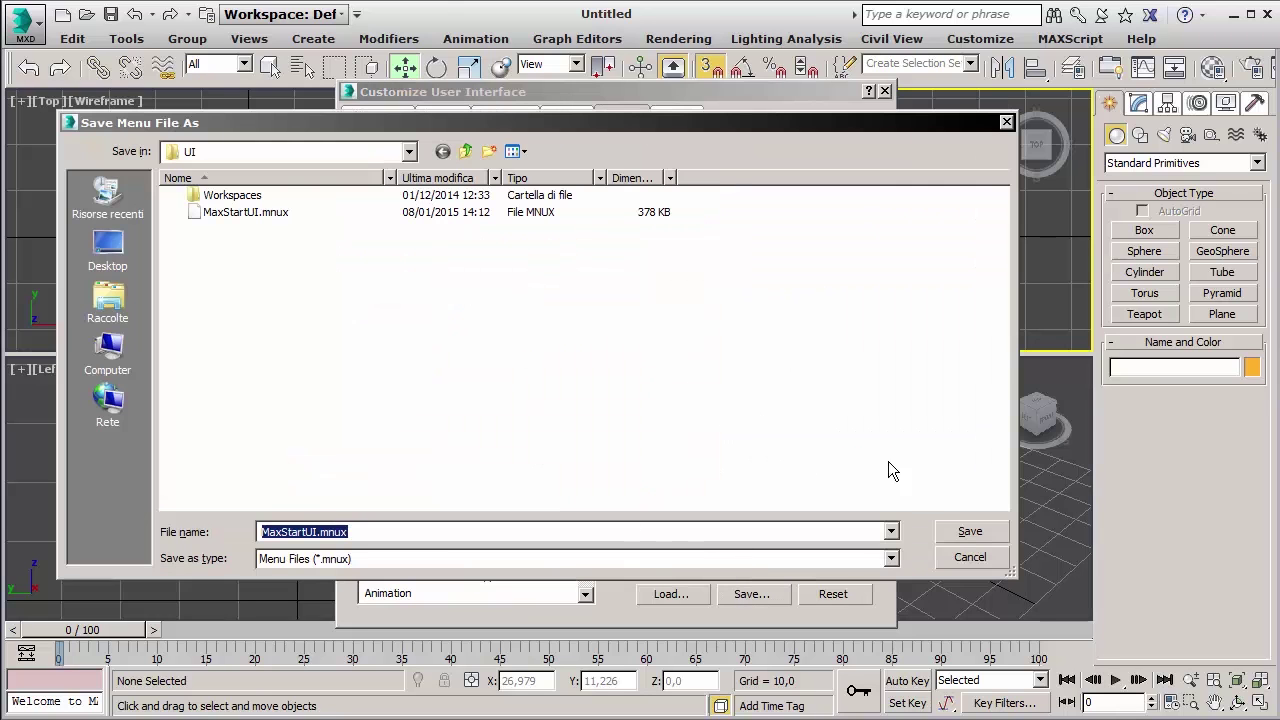
{"action": "left_click", "coordinate": [967, 534]}
{"action": "left_click", "coordinate": [1012, 600]}
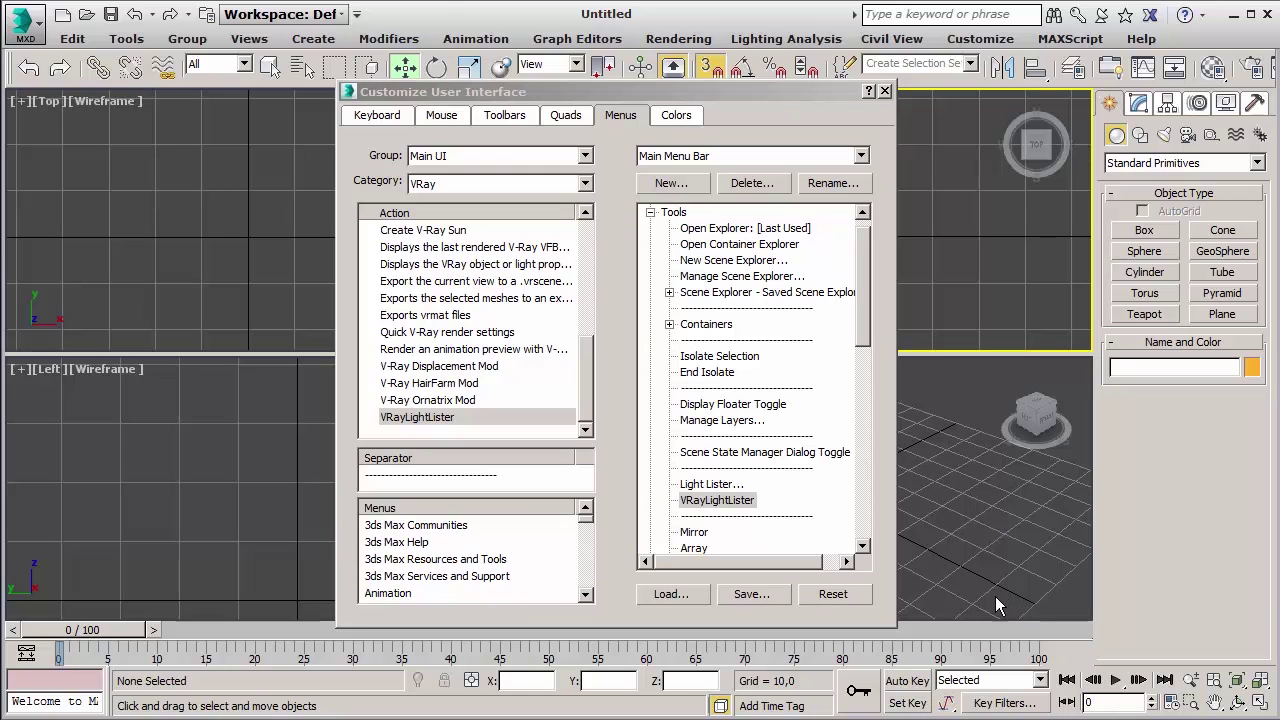
{"action": "left_click", "coordinate": [885, 92]}
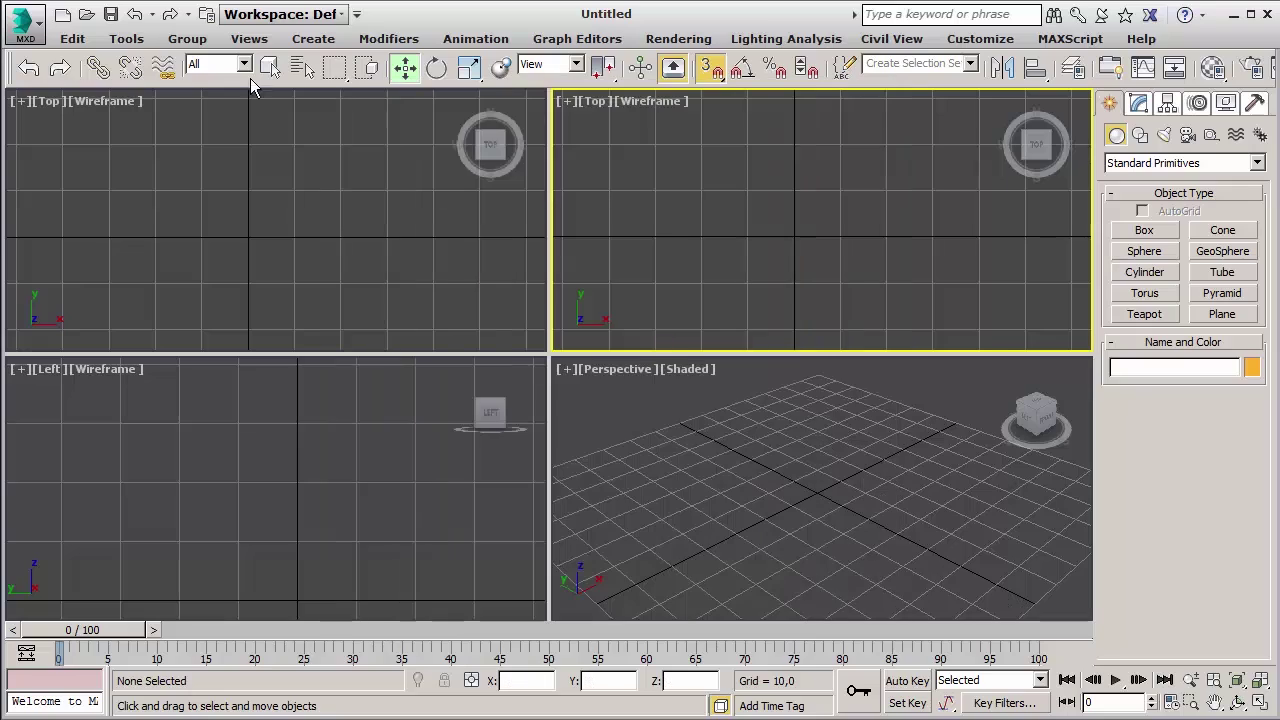
{"action": "left_click", "coordinate": [126, 40]}
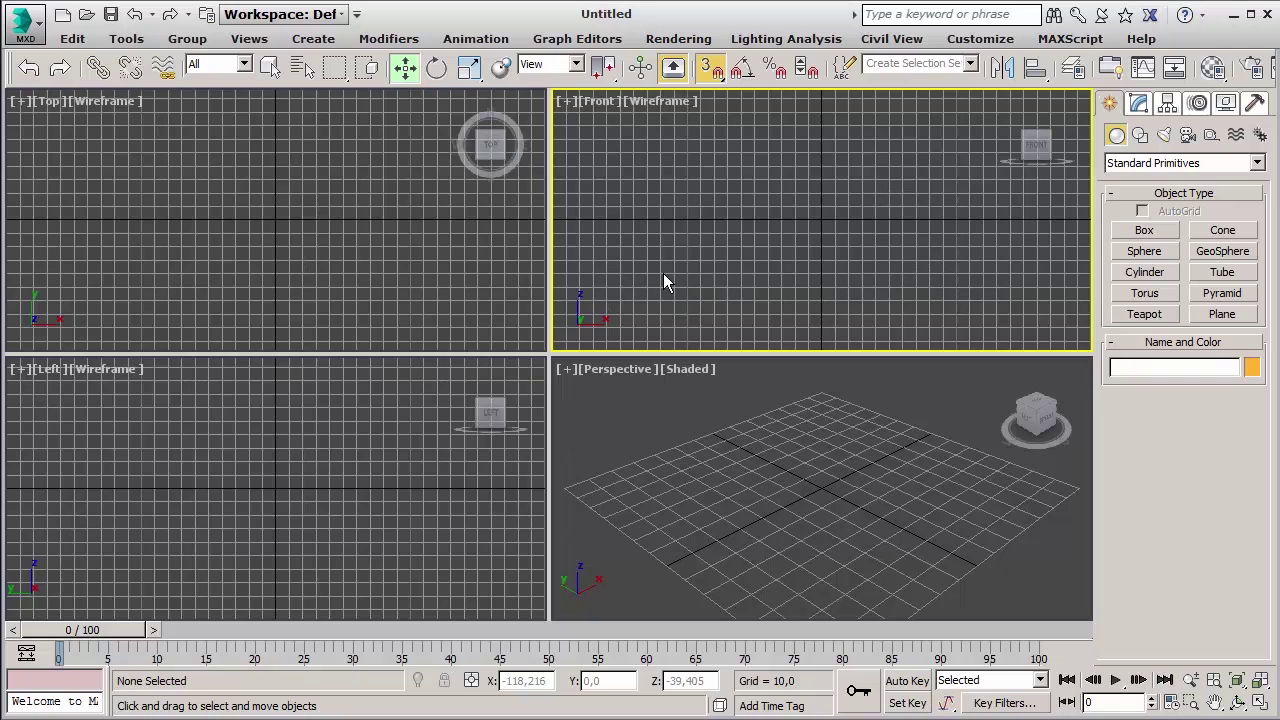
- Activate the Top, Front, Left and Perspective viewports in turn, finishing with Perspective active
{"action": "left_click", "coordinate": [245, 222]}
{"action": "left_click", "coordinate": [624, 230]}
{"action": "left_click", "coordinate": [296, 454]}
{"action": "left_click", "coordinate": [699, 500]}
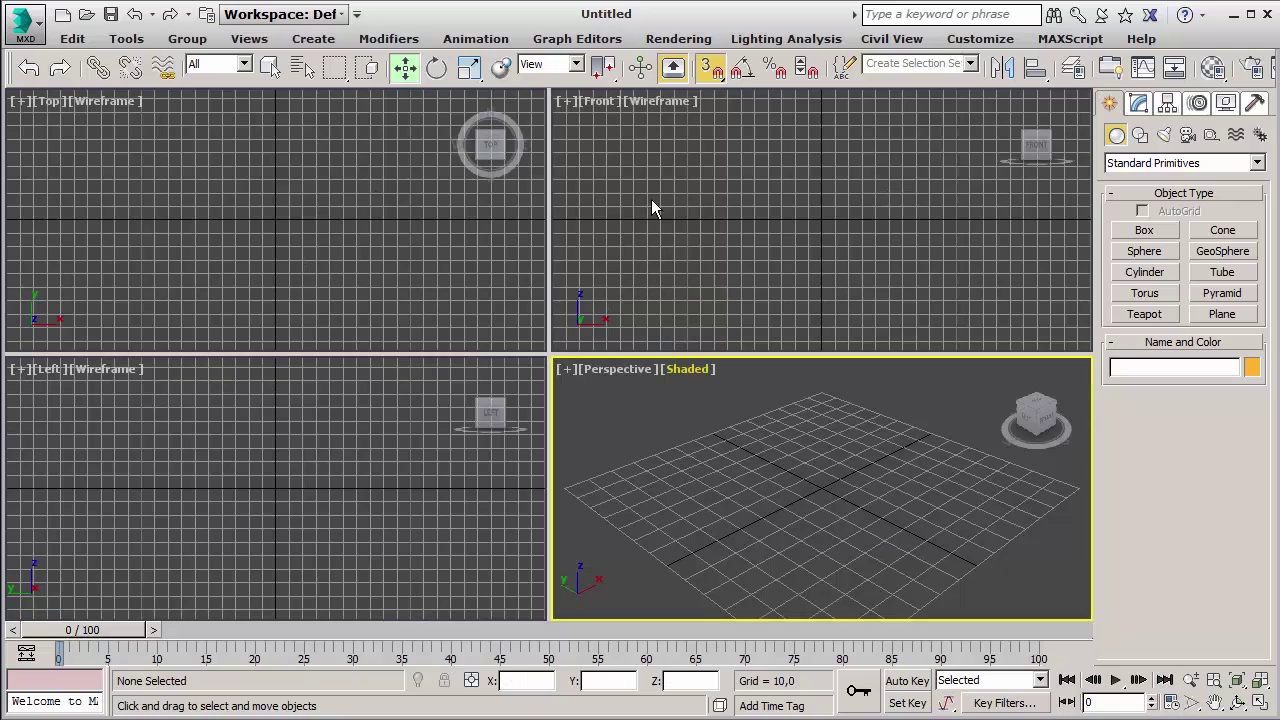
{"action": "left_click", "coordinate": [286, 196]}
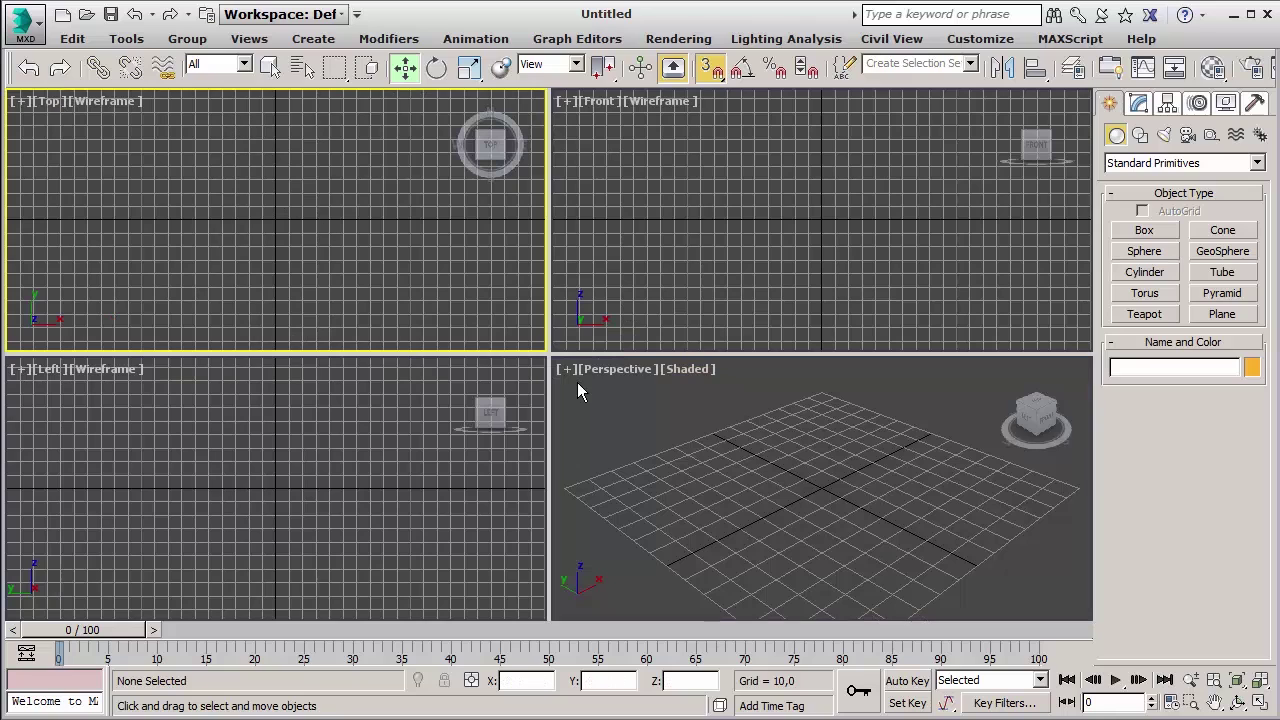
{"action": "left_click", "coordinate": [591, 423]}
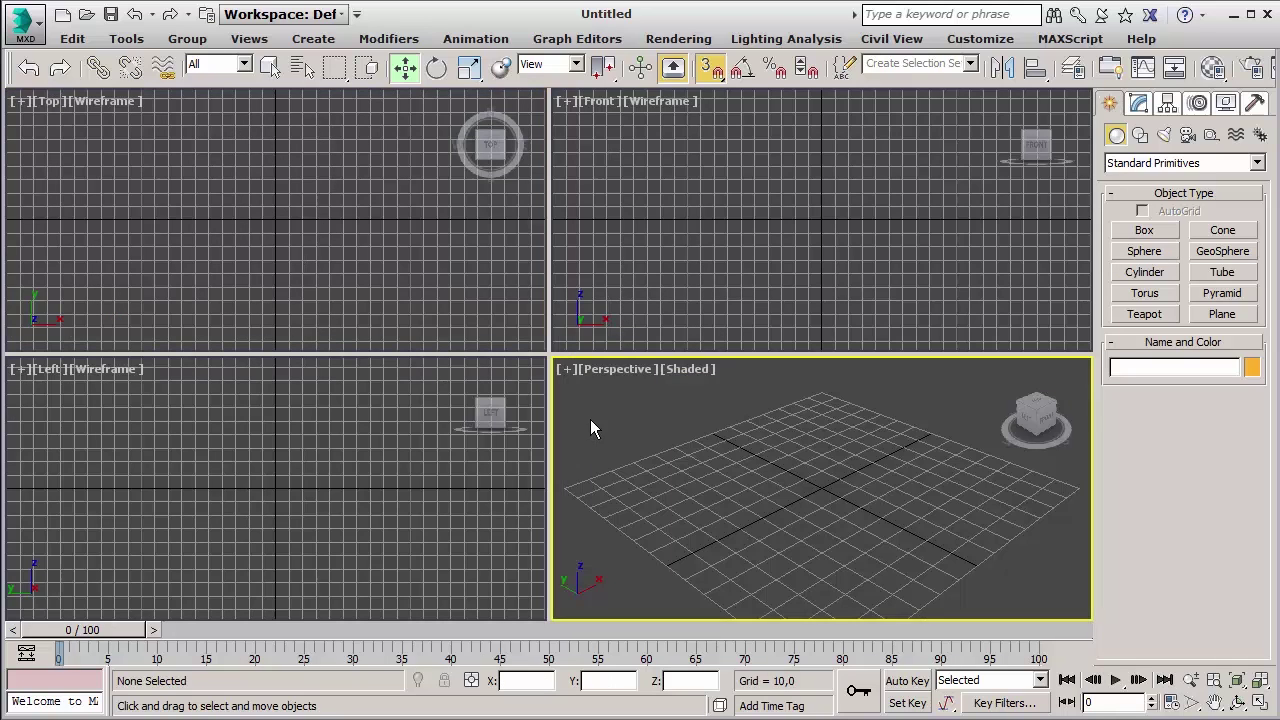
- Examine the layout options in the viewport configuration and the list of view types for the Perspective viewport
{"action": "left_click", "coordinate": [564, 370]}
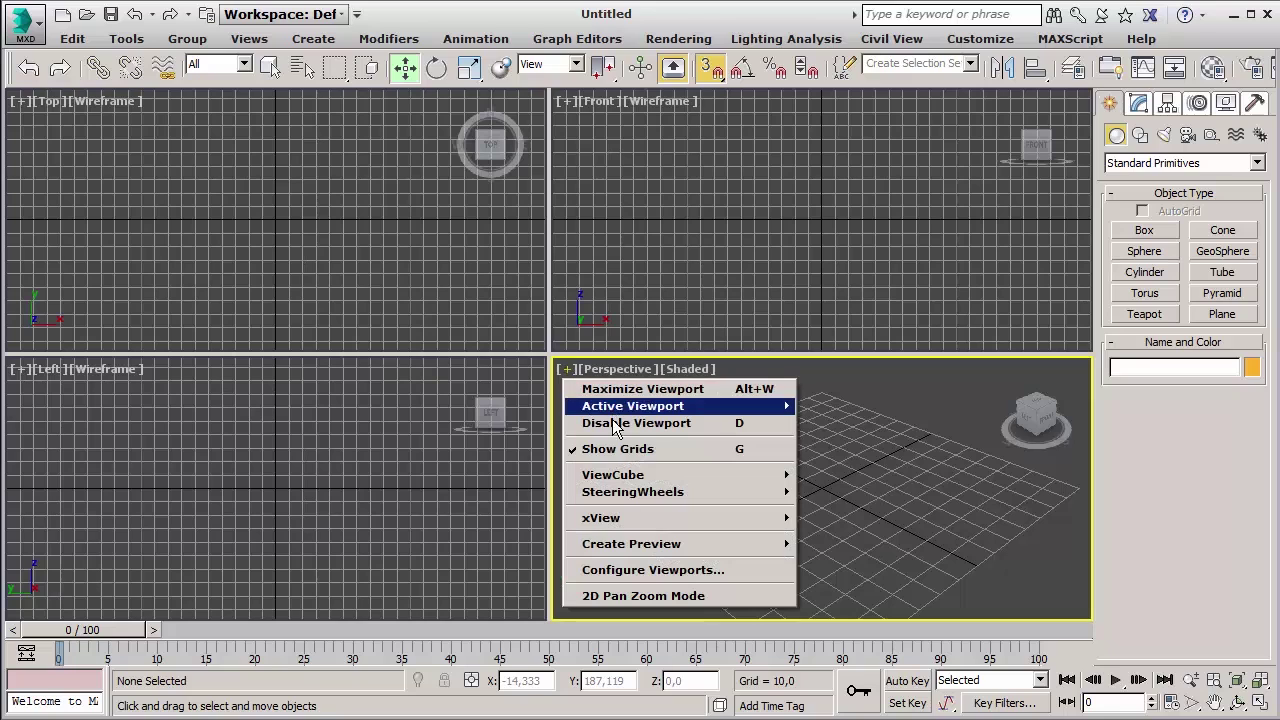
{"action": "left_click", "coordinate": [643, 572]}
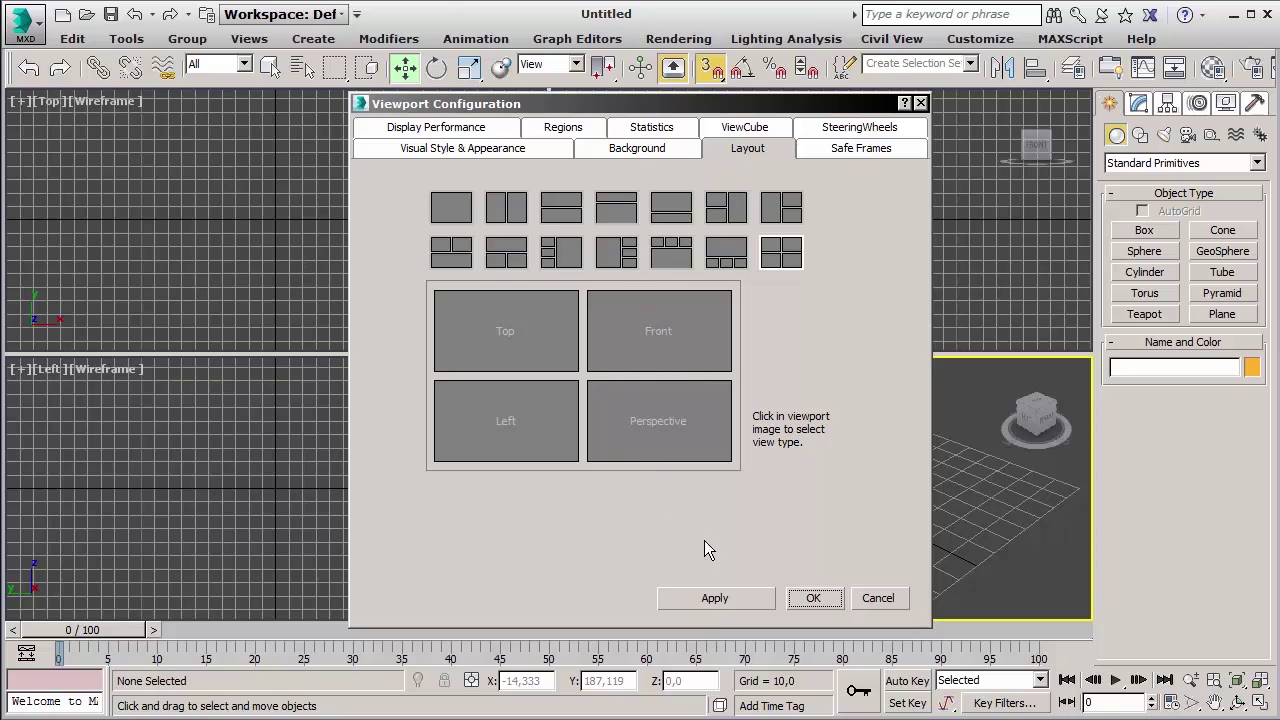
{"action": "left_click", "coordinate": [811, 598]}
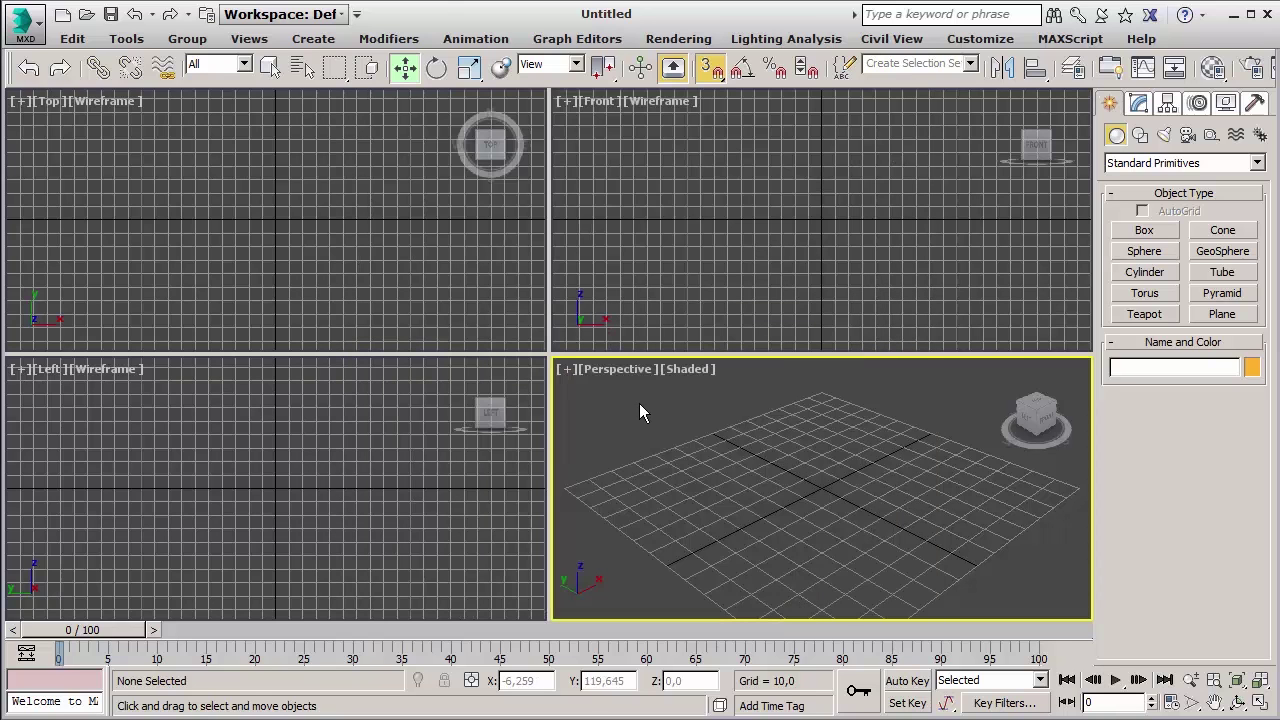
{"action": "left_click", "coordinate": [621, 375]}
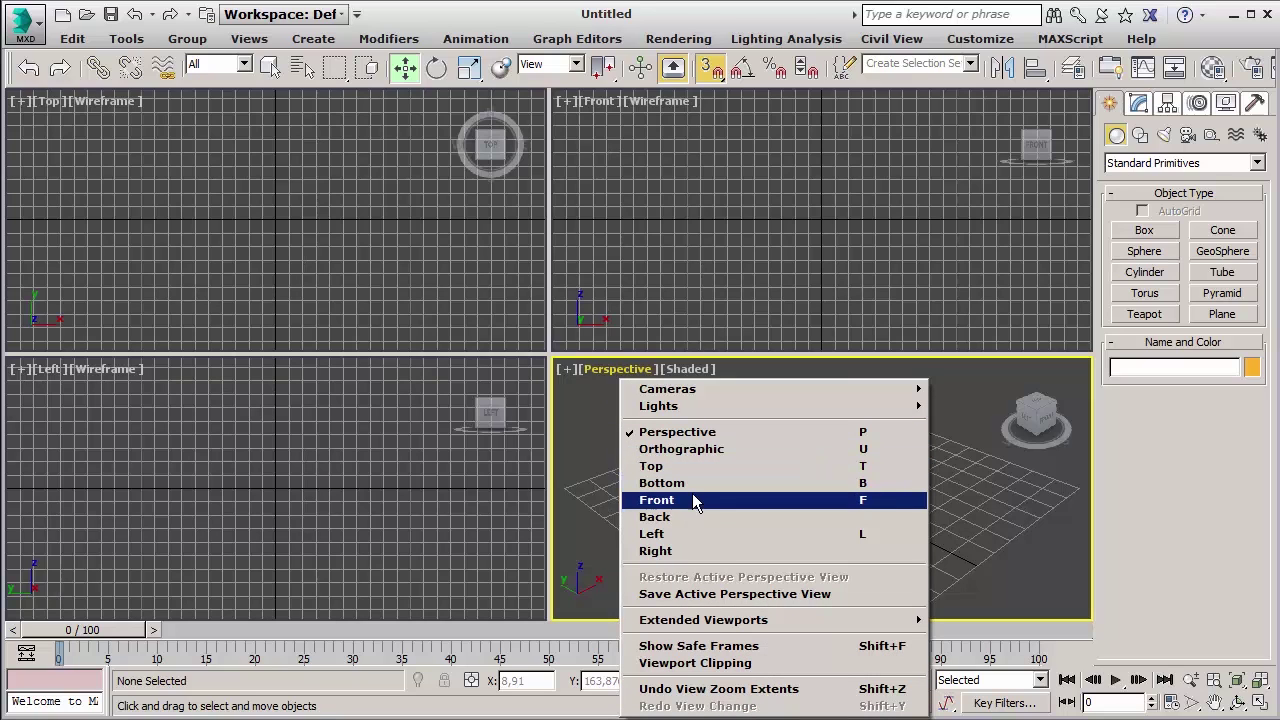
{"action": "left_click", "coordinate": [585, 500]}
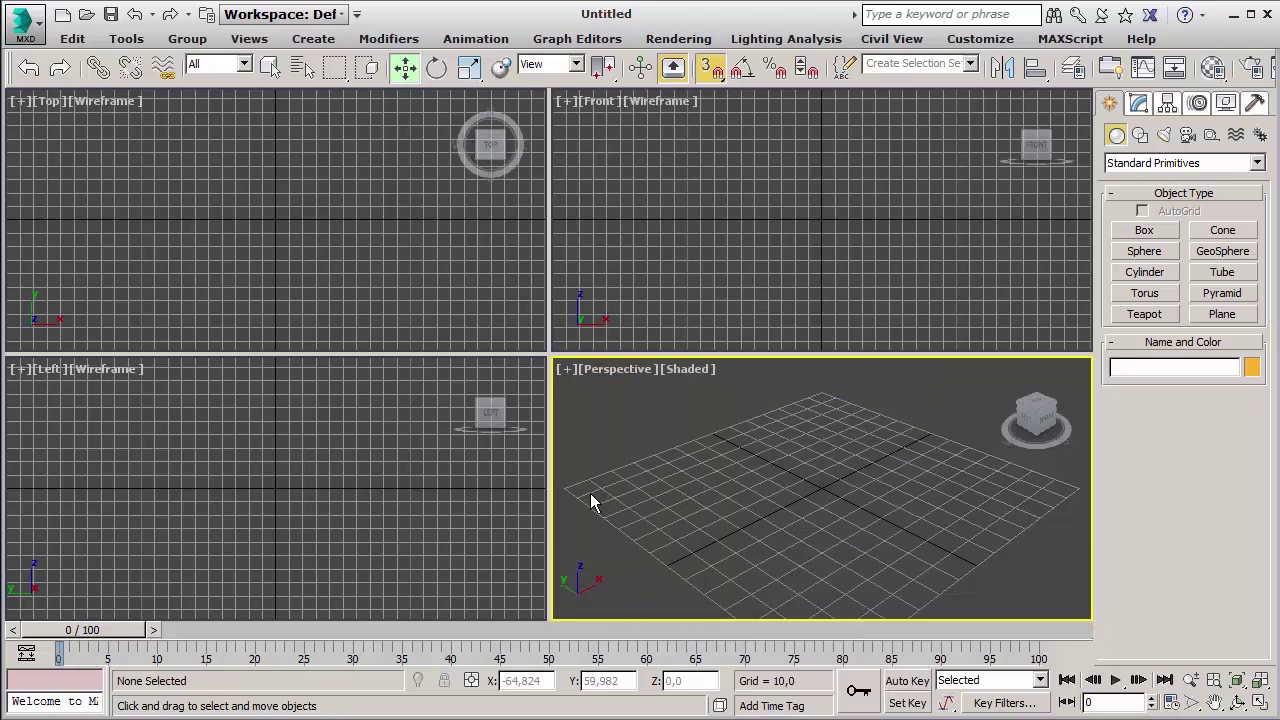
- Switch the Perspective viewport to Top and back to Perspective, and do the same with the Front view
{"action": "key", "text": "t"}
{"action": "key", "text": "p"}
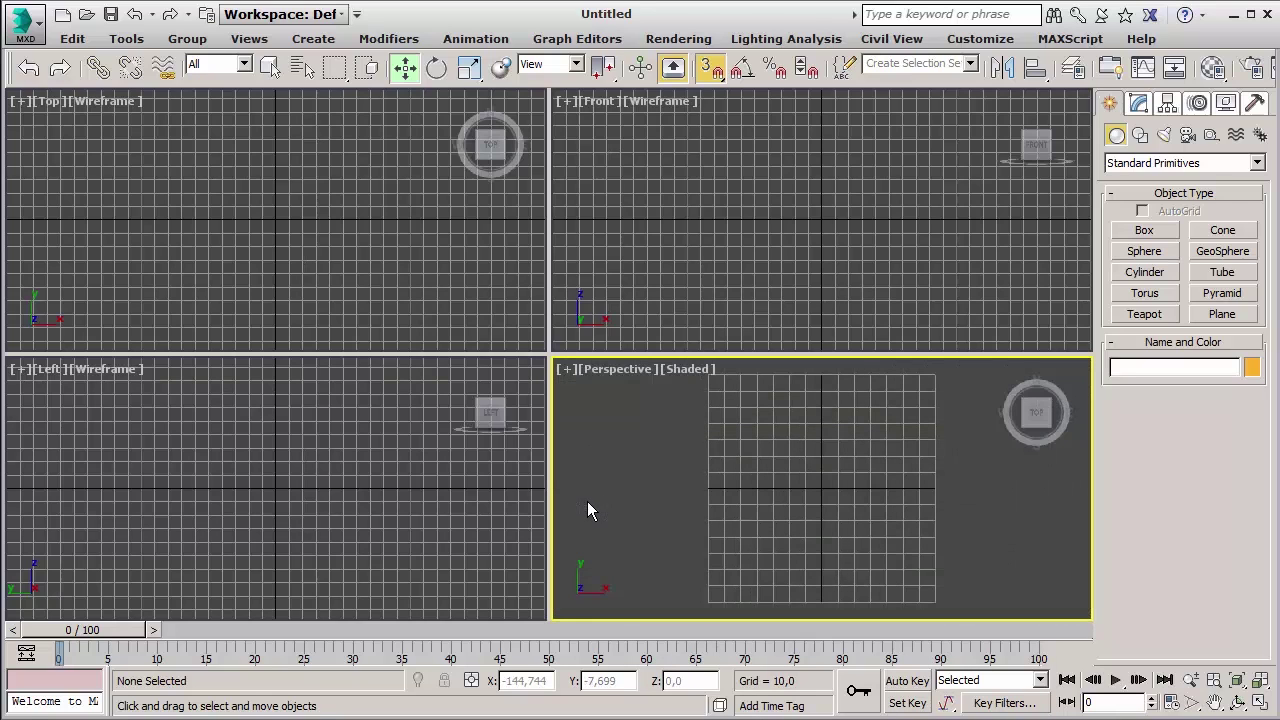
{"action": "key", "text": "f"}
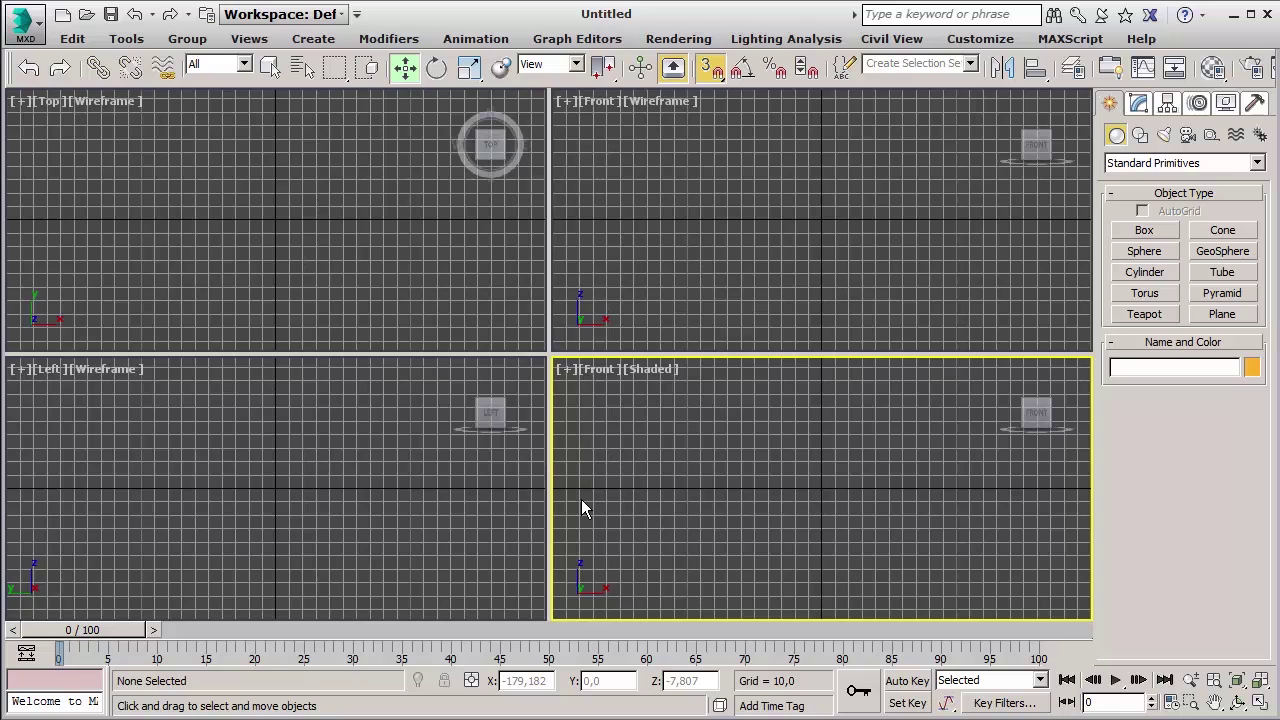
{"action": "key", "text": "p"}
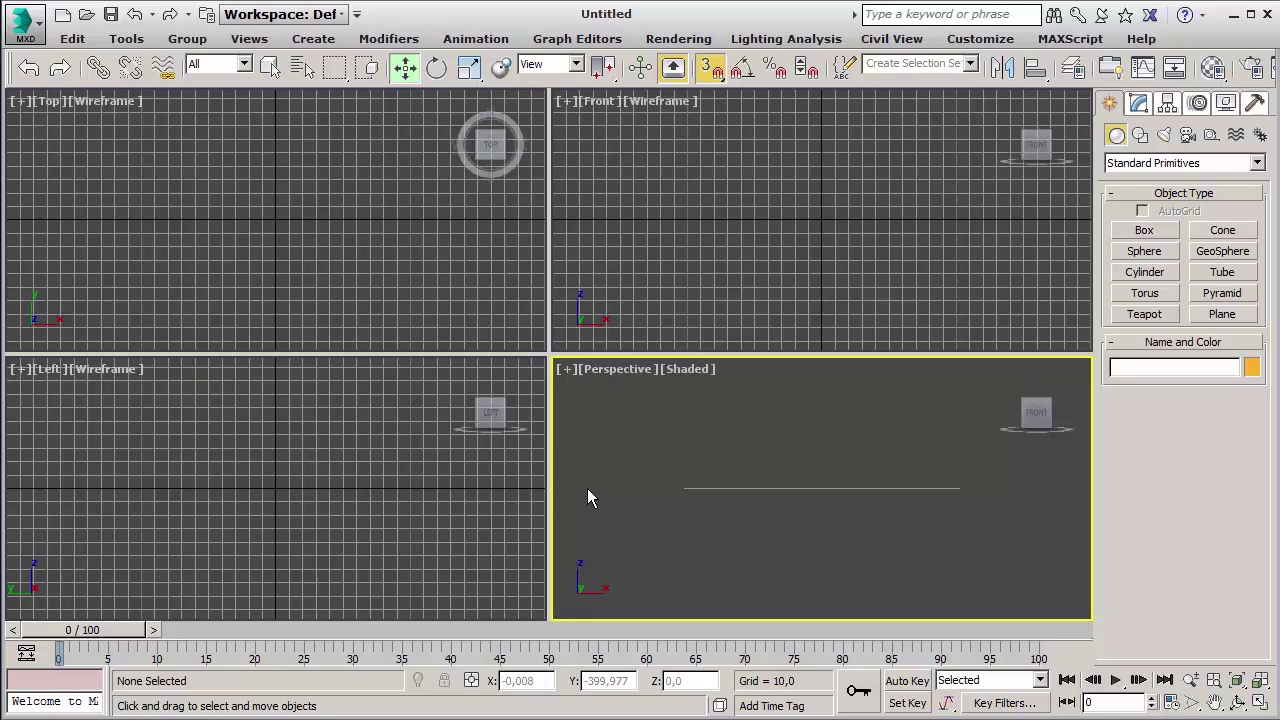
- Return the Perspective viewport to its home view
{"action": "key", "text": "alt+ctrl+h"}
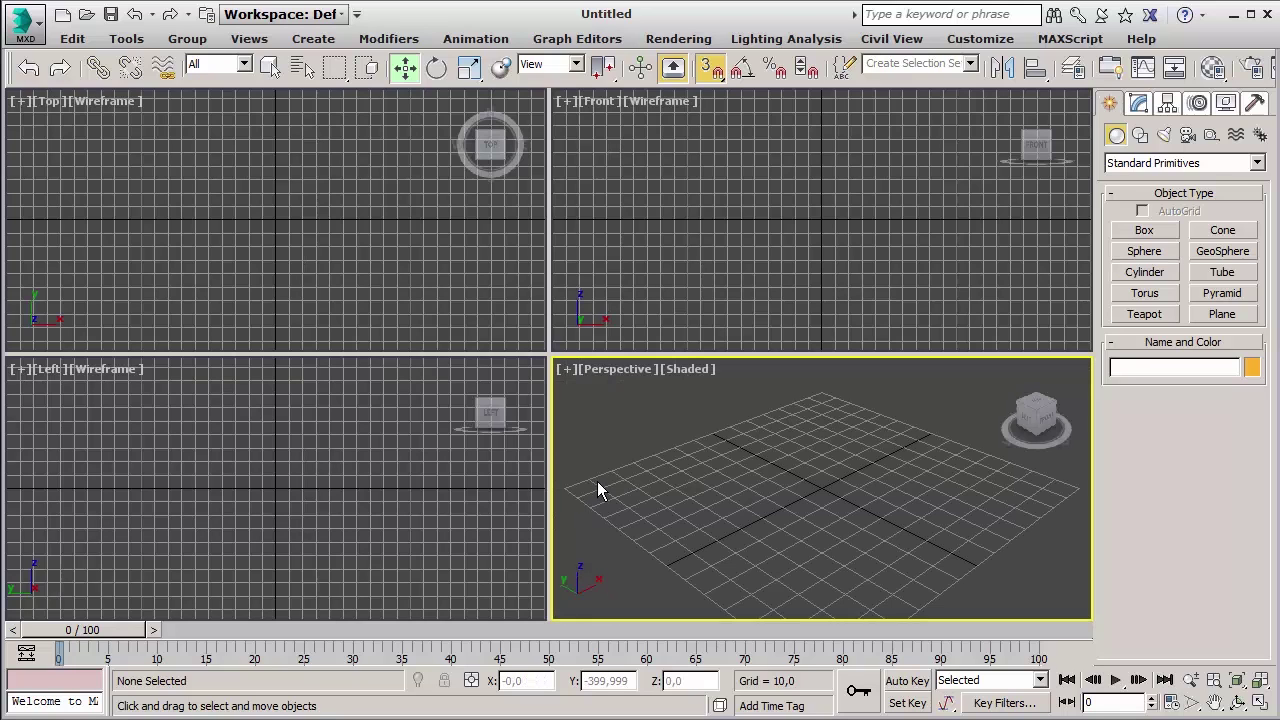
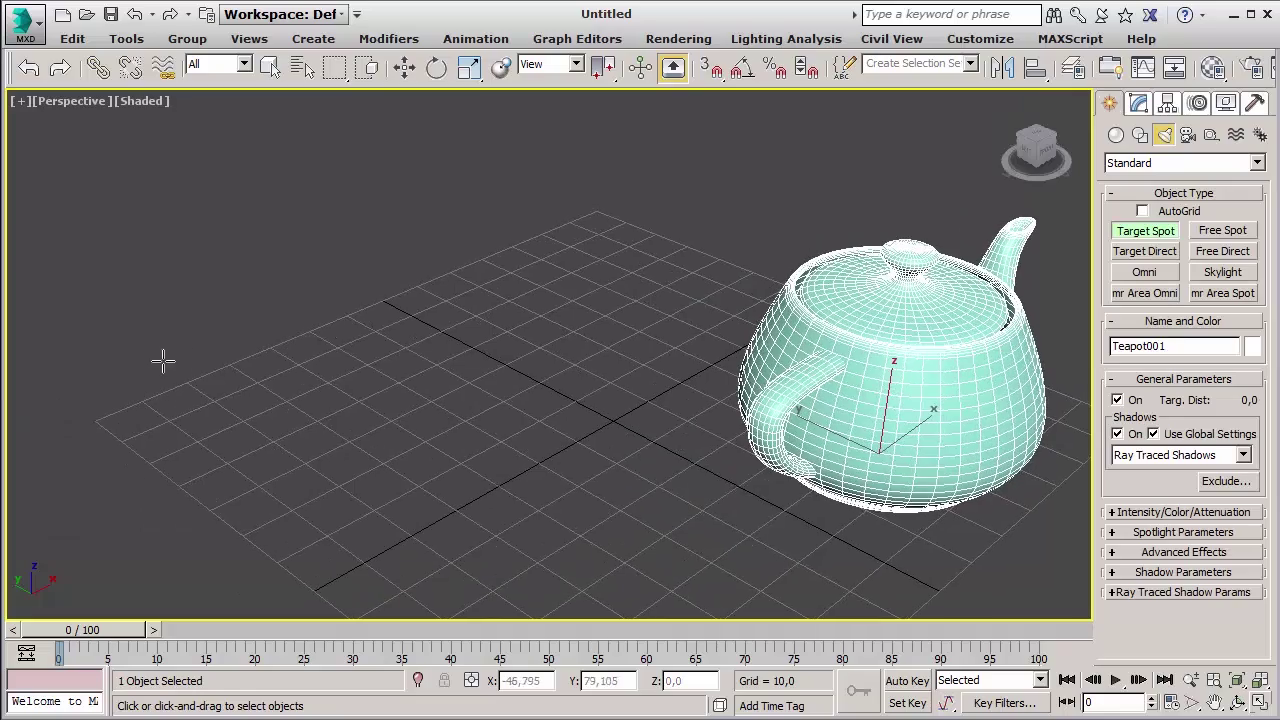
- Finish creating the target spot light aimed at the teapot and switch the Perspective viewport to Realistic shading
{"action": "right_click", "coordinate": [612, 420]}
{"action": "middle_click_drag", "start_coordinate": [635, 416], "coordinate": [679, 437], "text": "alt"}
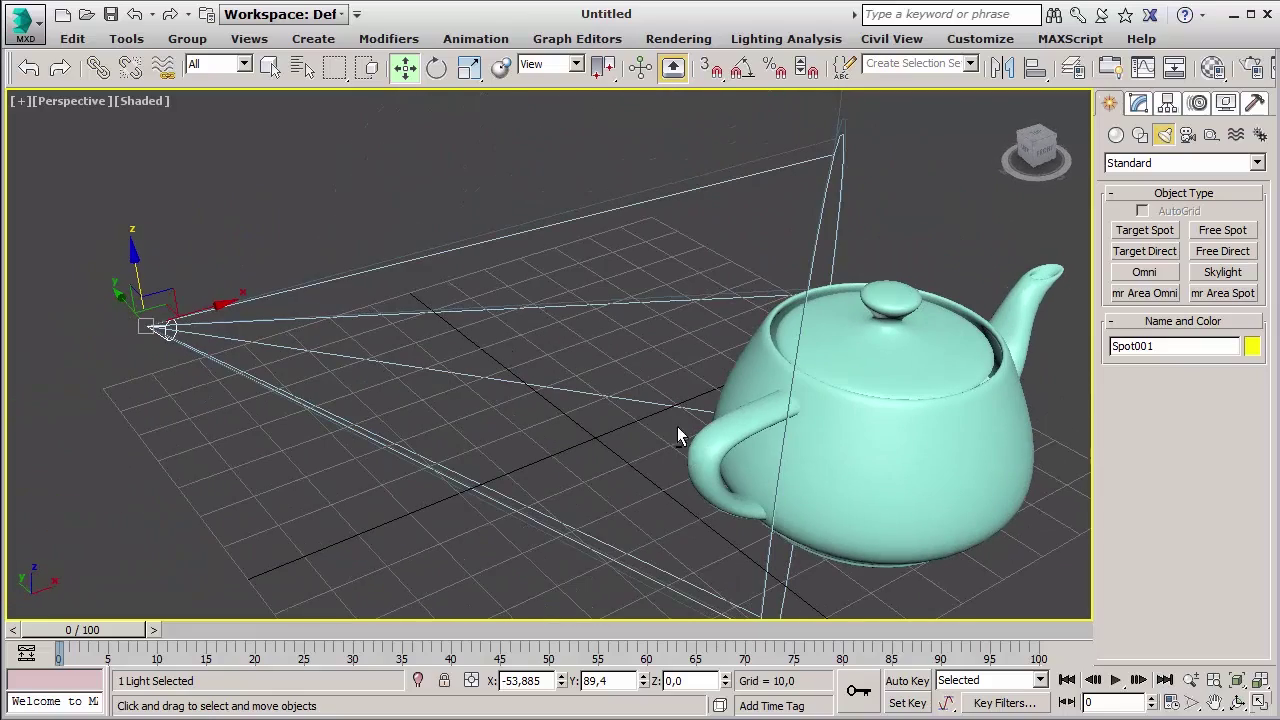
{"action": "left_click", "coordinate": [142, 104]}
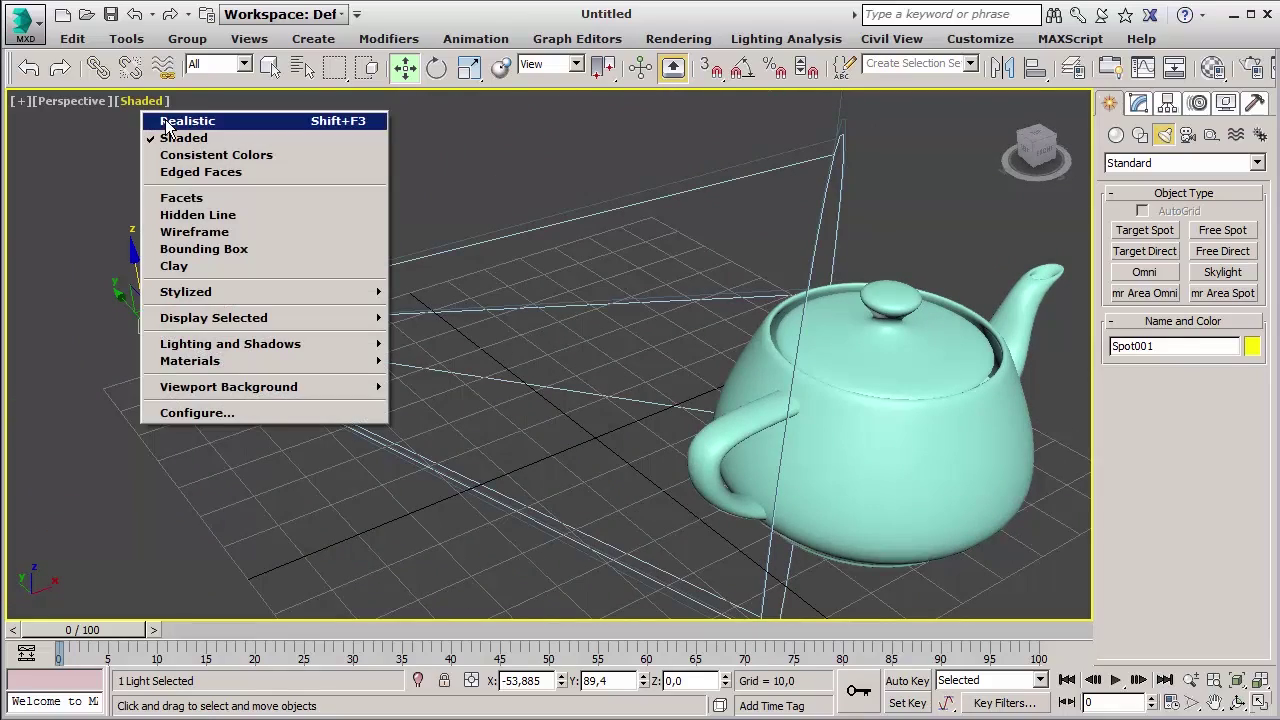
{"action": "left_click", "coordinate": [167, 121]}
- Illuminate the Perspective viewport with scene lights and move the spot light to preview its effect on the teapot
{"action": "left_click", "coordinate": [148, 101]}
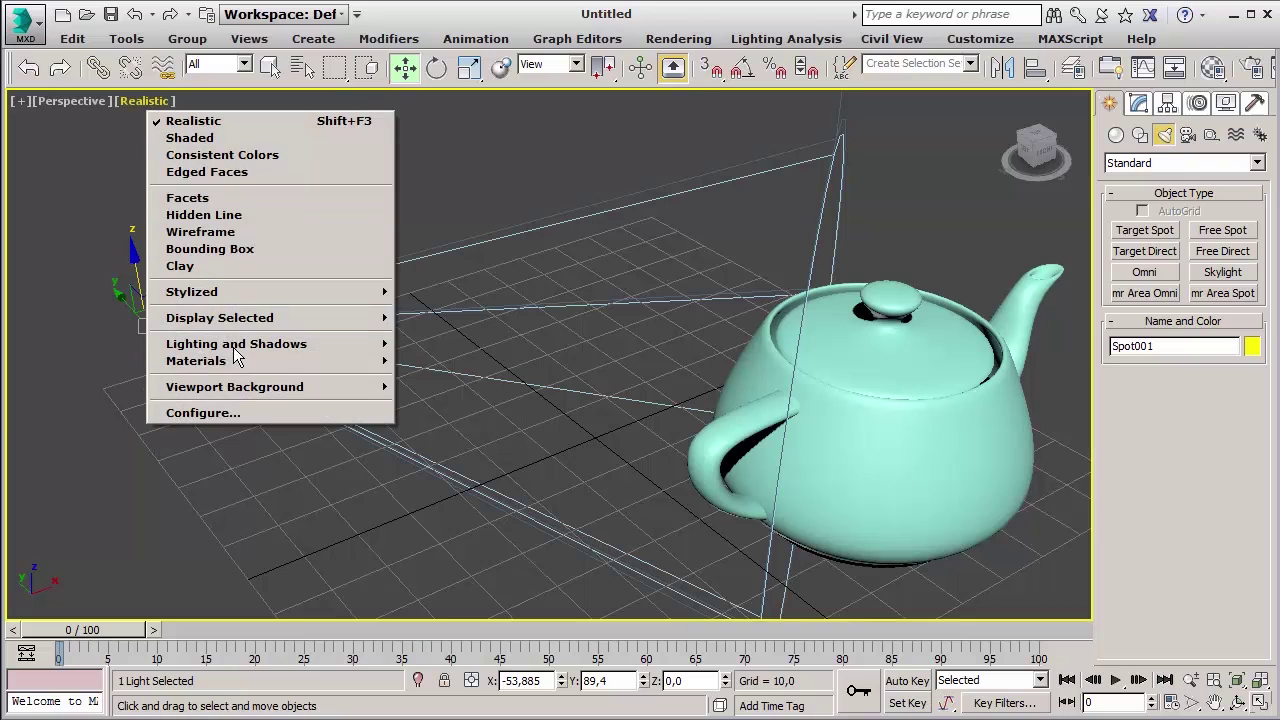
{"action": "mouse_move", "coordinate": [254, 346]}
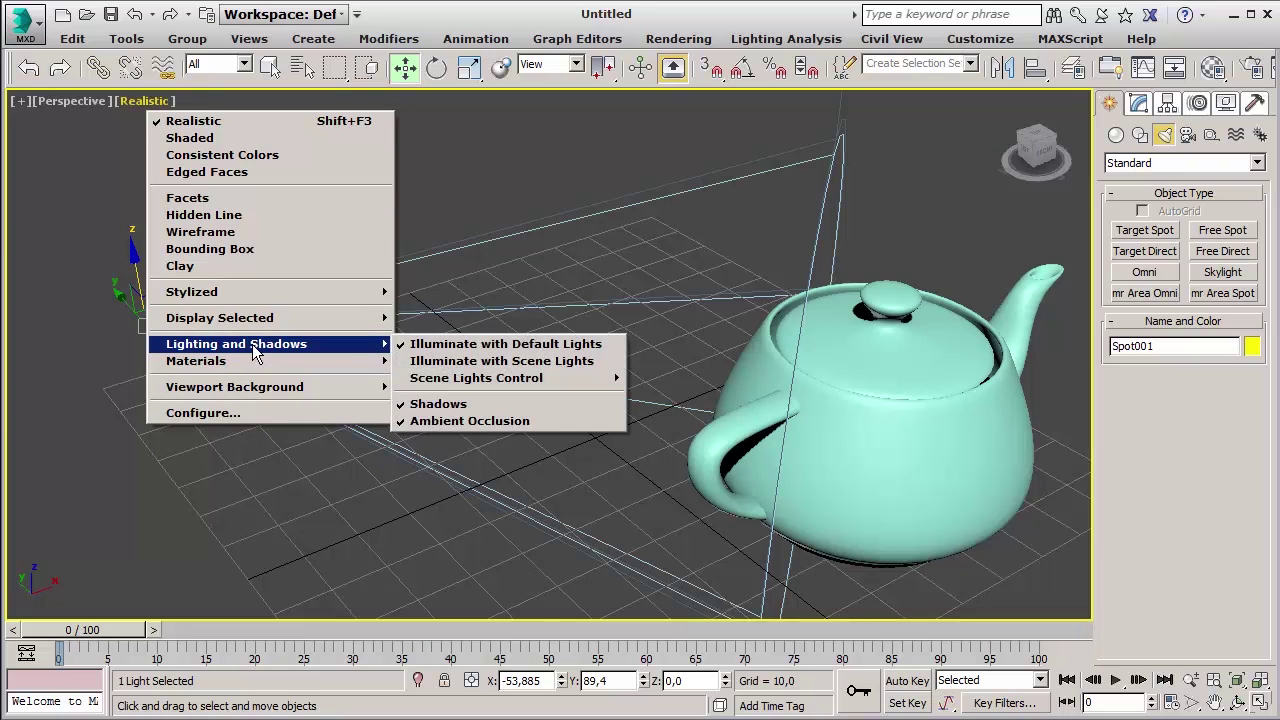
{"action": "left_click", "coordinate": [475, 362]}
{"action": "middle_click_drag", "start_coordinate": [500, 410], "coordinate": [330, 480], "text": "alt"}
{"action": "left_click_drag", "start_coordinate": [331, 480], "coordinate": [386, 226]}
{"action": "left_click_drag", "start_coordinate": [273, 277], "coordinate": [276, 370]}
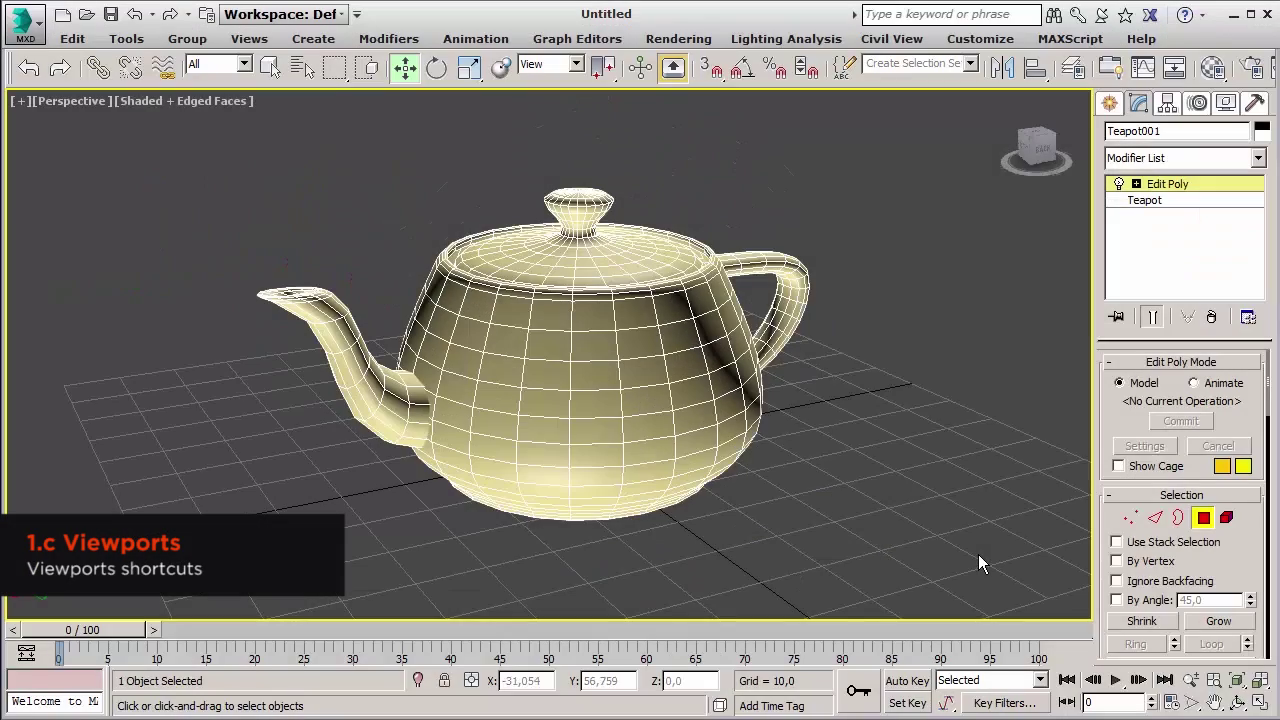
- Select the polygons on the lower part of the teapot body, exit Polygon level and deselect the teapot
{"action": "left_click_drag", "start_coordinate": [783, 553], "coordinate": [518, 366]}
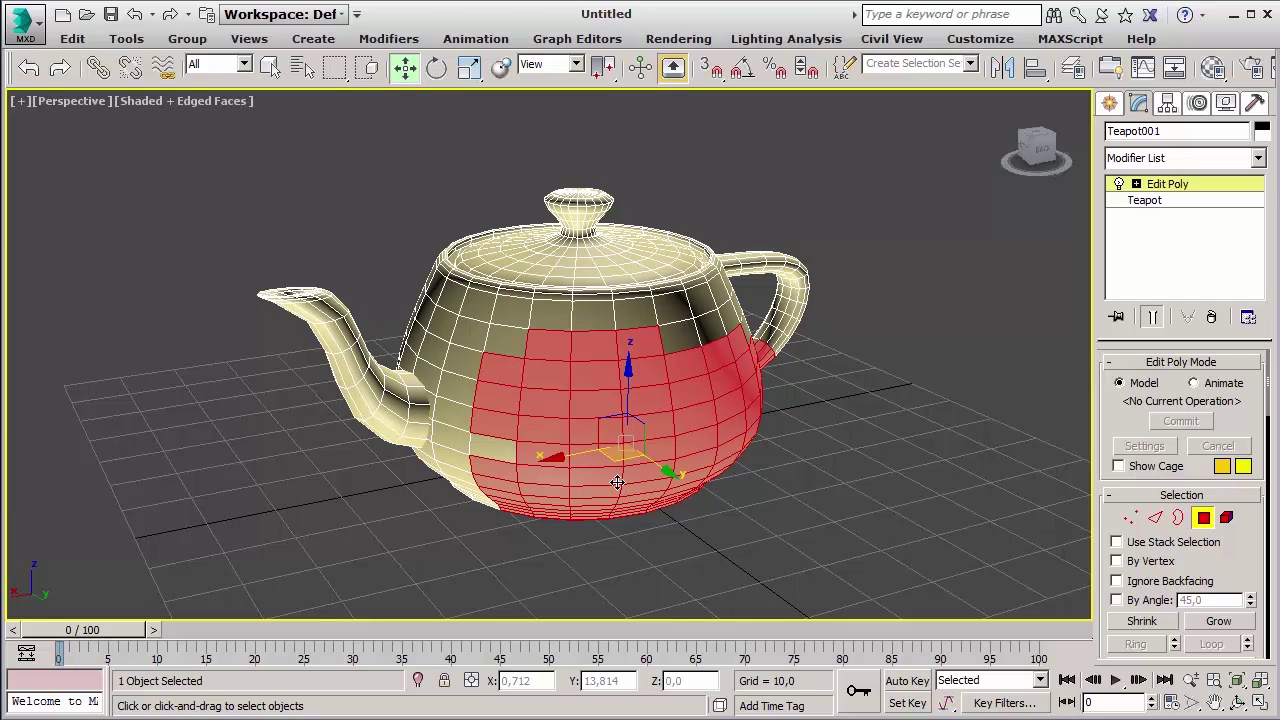
{"action": "left_click", "coordinate": [1203, 517]}
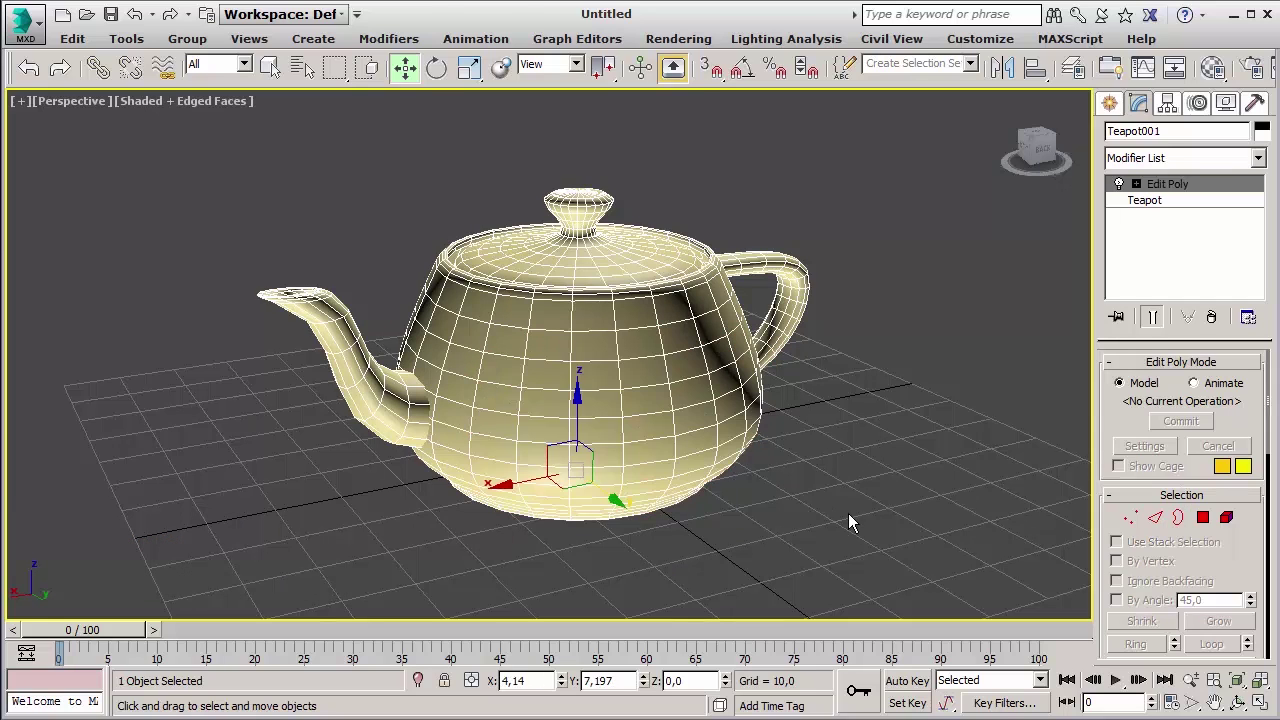
{"action": "left_click", "coordinate": [847, 513]}
- Toggle the Perspective viewport to wireframe and back to shaded, and switch Edged Faces off and on twice
{"action": "left_click", "coordinate": [677, 420]}
{"action": "key", "text": "F3"}
{"action": "key", "text": "F3"}
{"action": "left_click", "coordinate": [902, 498]}
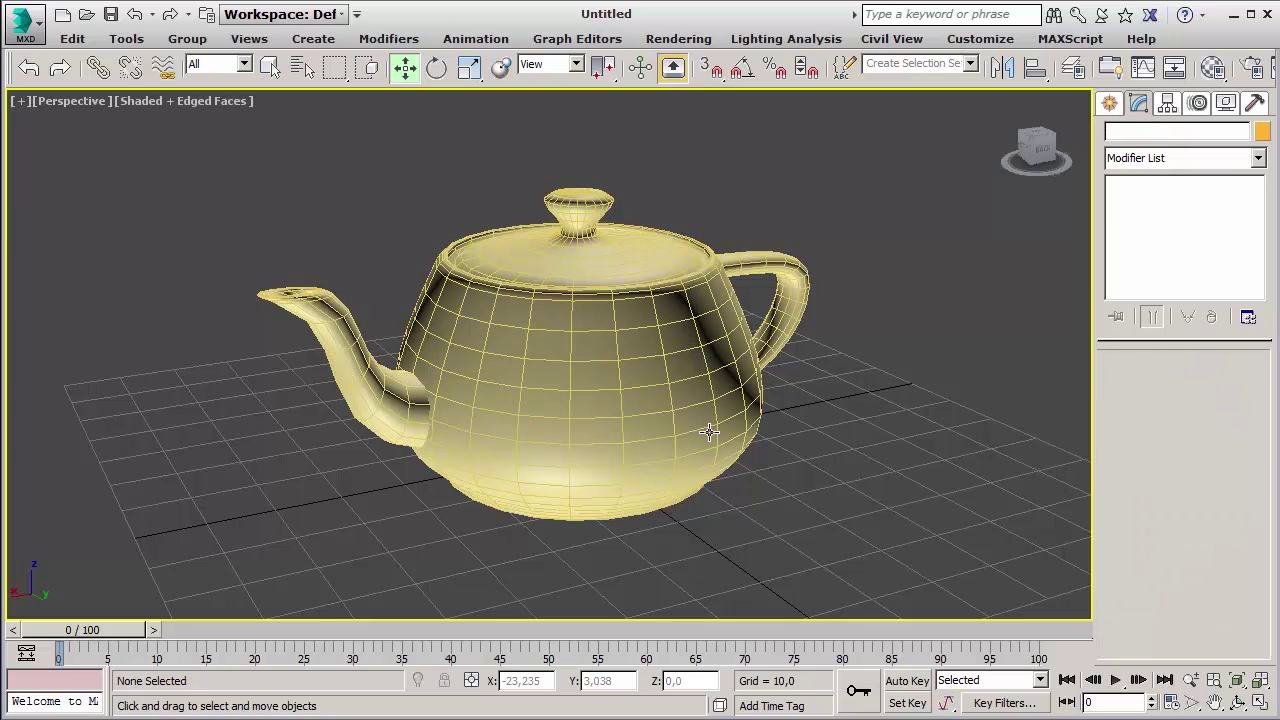
{"action": "key", "text": "F4"}
{"action": "key", "text": "F4"}
{"action": "key", "text": "F4"}
{"action": "key", "text": "F4"}
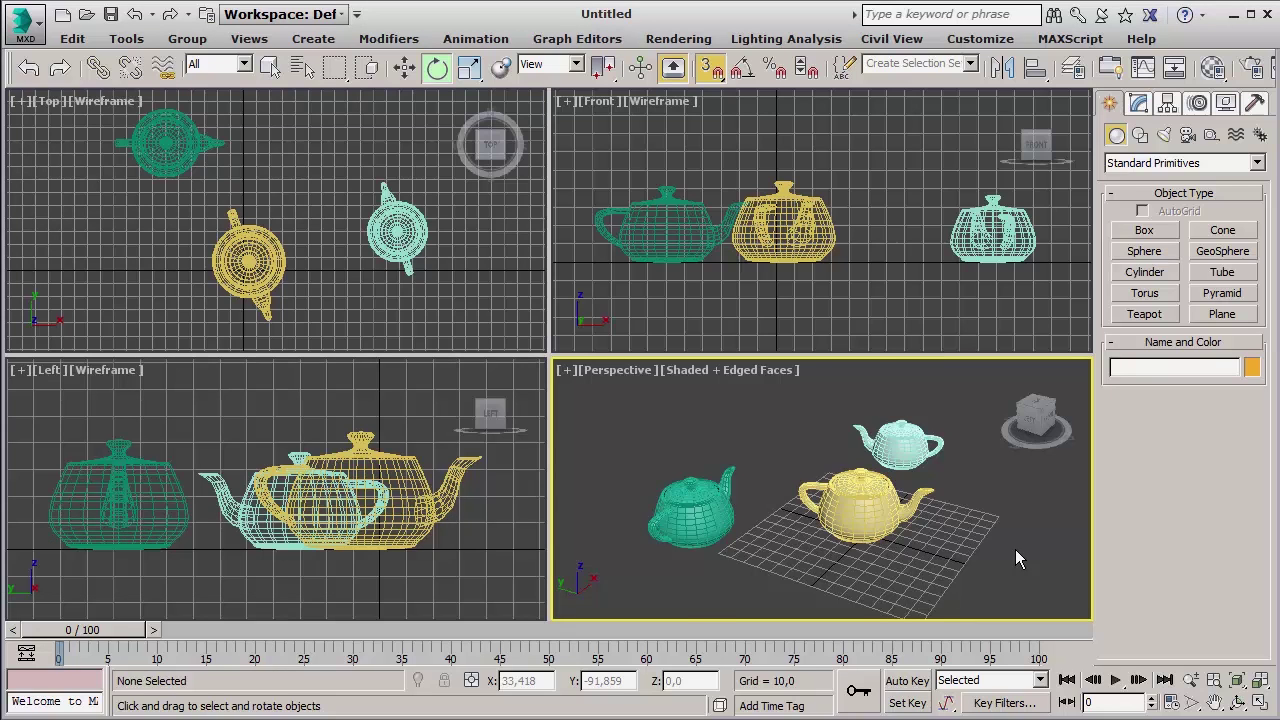
- Maximize the Perspective viewport and orbit around the three teapots
{"action": "key", "text": "alt+w"}
{"action": "middle_click_drag", "start_coordinate": [839, 512], "coordinate": [799, 465], "text": "alt"}
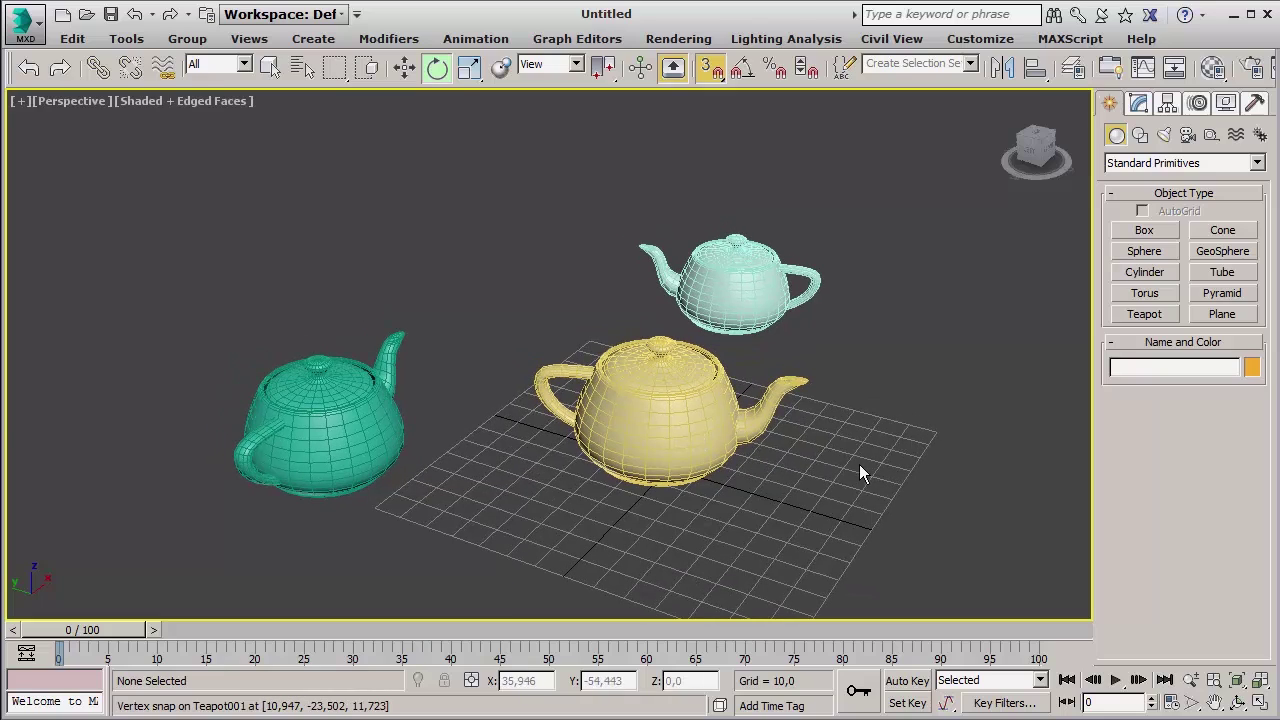
{"action": "middle_click_drag", "start_coordinate": [837, 474], "coordinate": [809, 471], "text": "alt"}
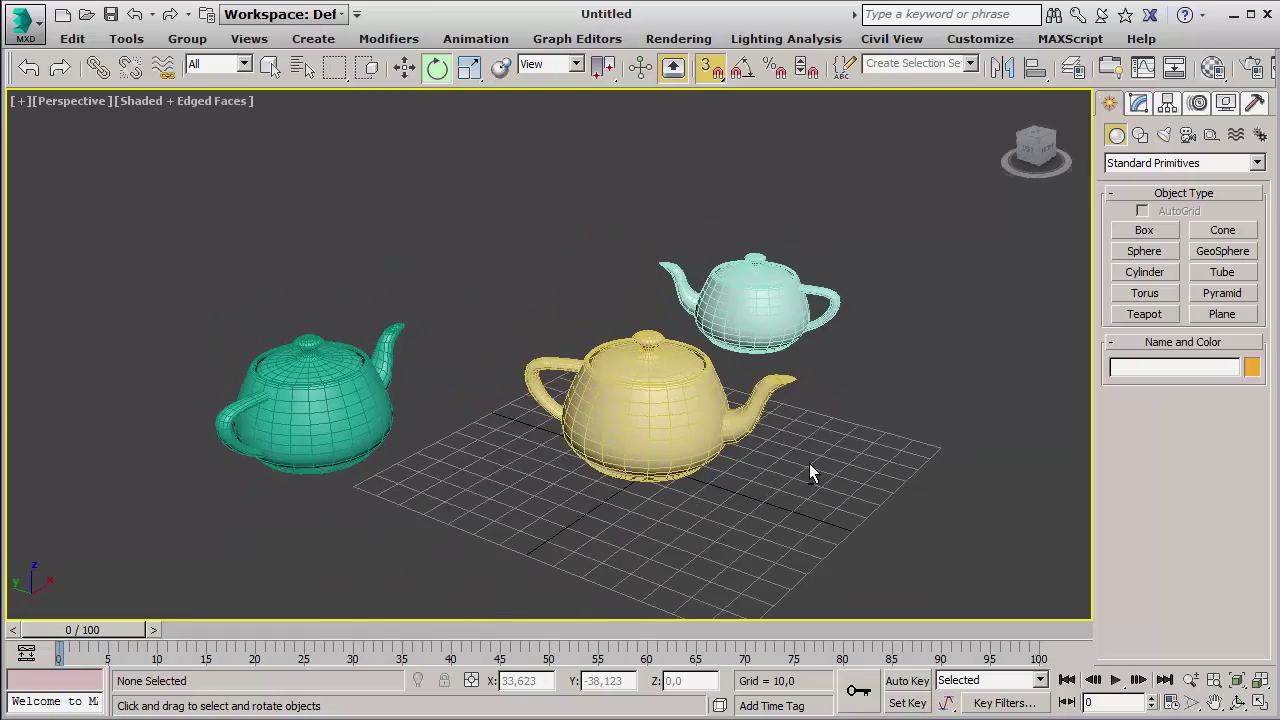
{"action": "middle_click_drag", "start_coordinate": [664, 457], "coordinate": [734, 503], "text": "alt"}
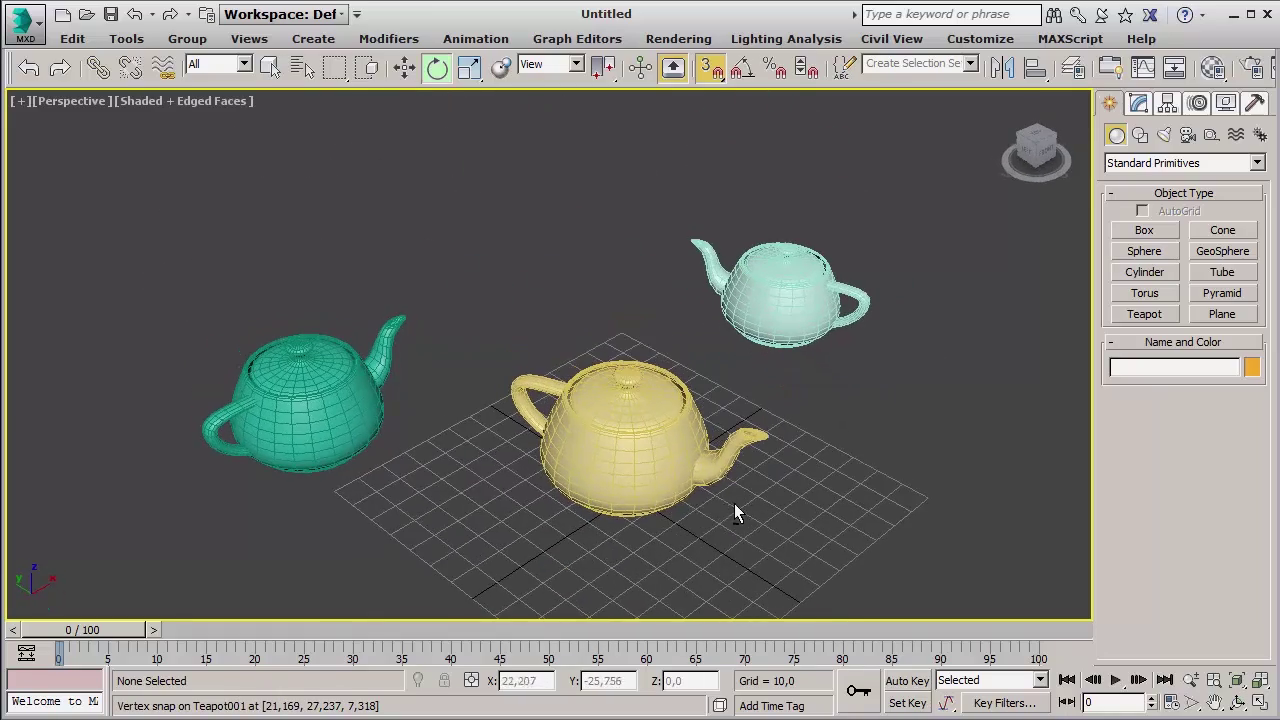
- Select the yellow teapot, orbit the view around it and clear the selection
{"action": "left_click", "coordinate": [621, 453]}
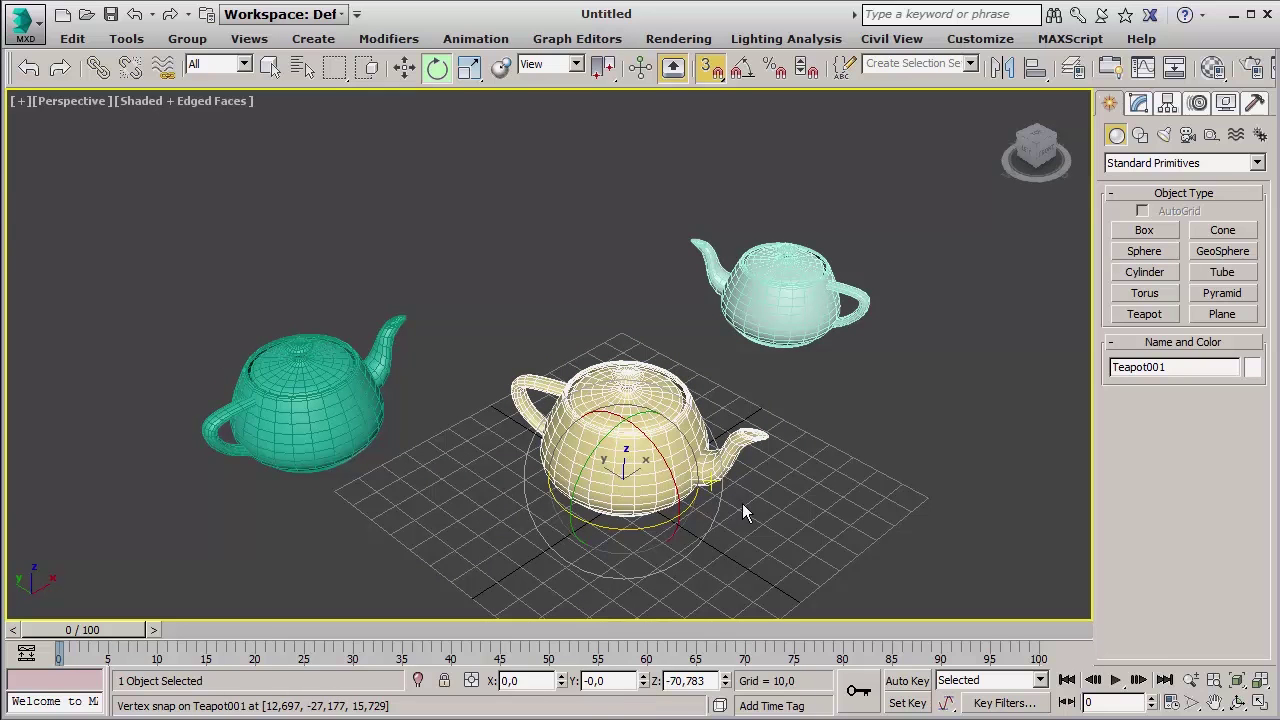
{"action": "middle_click_drag", "start_coordinate": [740, 505], "coordinate": [505, 488], "text": "alt"}
{"action": "left_click", "coordinate": [861, 512]}
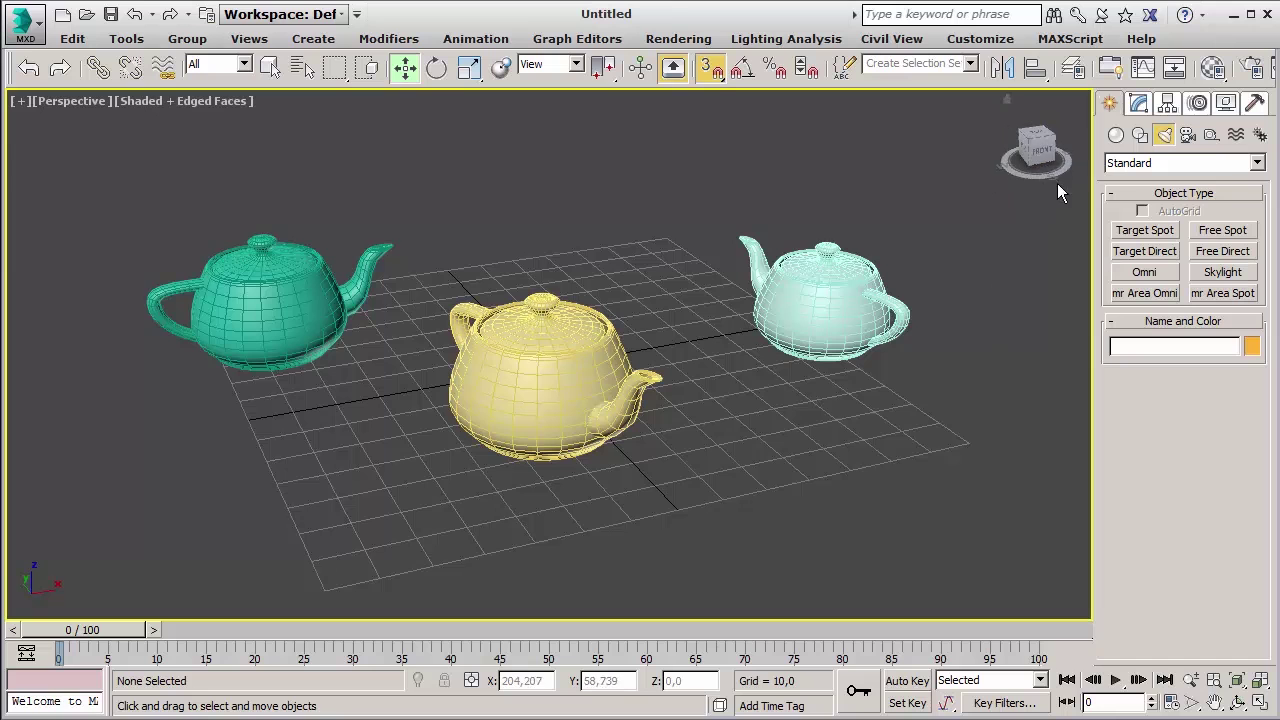
- Use the ViewCube to view the teapots from the front, from several angles and finally from the top
{"action": "left_click", "coordinate": [1045, 151]}
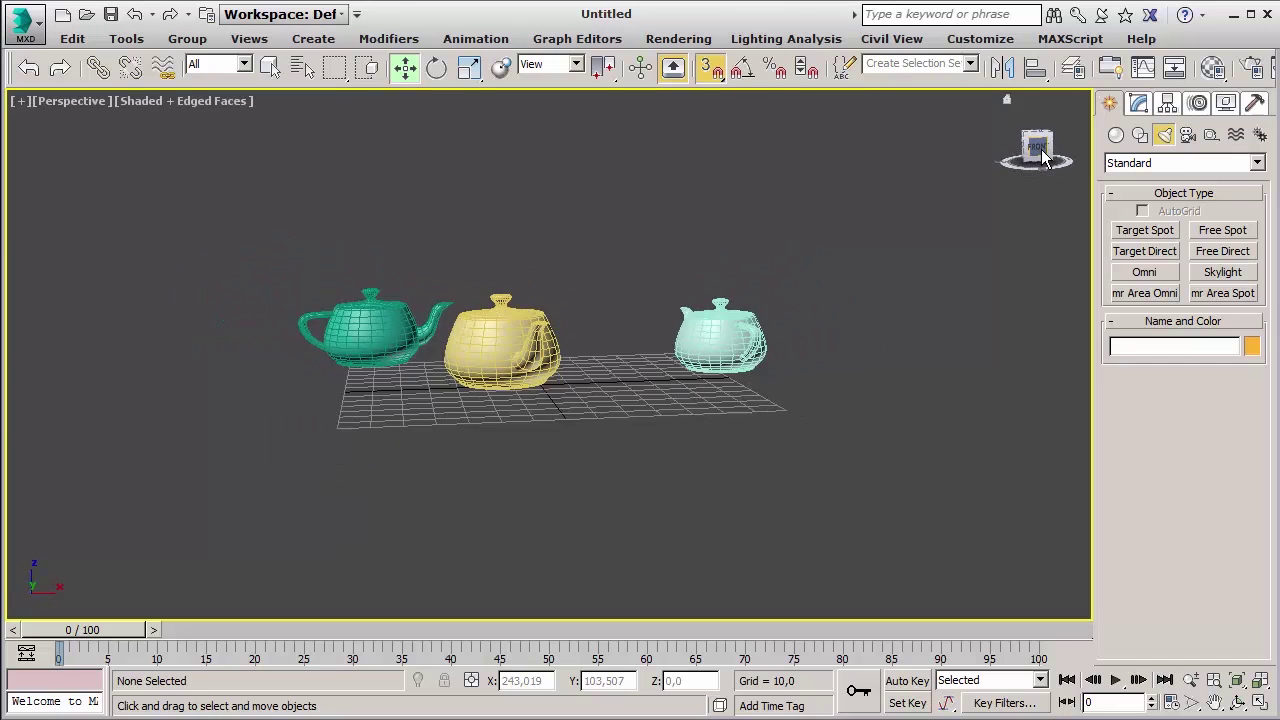
{"action": "left_click_drag", "start_coordinate": [1047, 150], "coordinate": [1036, 140]}
{"action": "left_click", "coordinate": [1036, 140]}
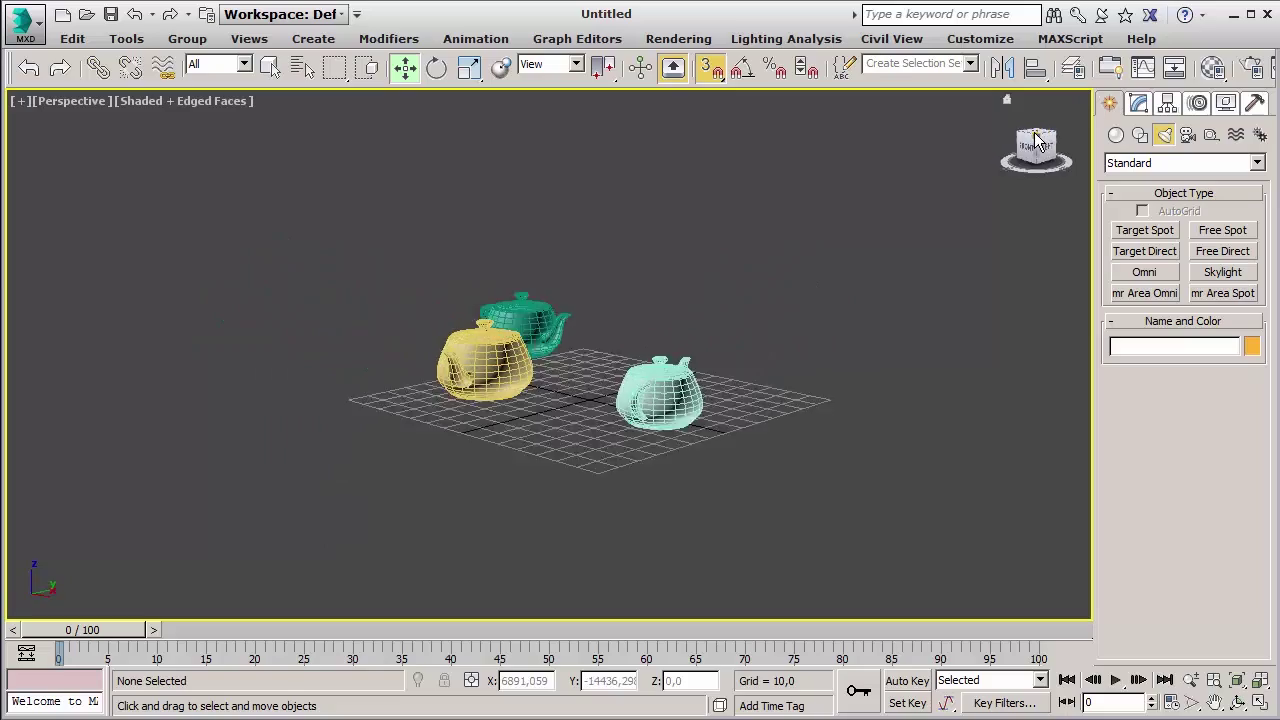
{"action": "left_click", "coordinate": [1030, 136]}
{"action": "middle_click_drag", "start_coordinate": [117, 137], "coordinate": [1043, 145], "text": "alt"}
{"action": "left_click_drag", "start_coordinate": [1043, 145], "coordinate": [1035, 137]}
{"action": "left_click", "coordinate": [1035, 137]}
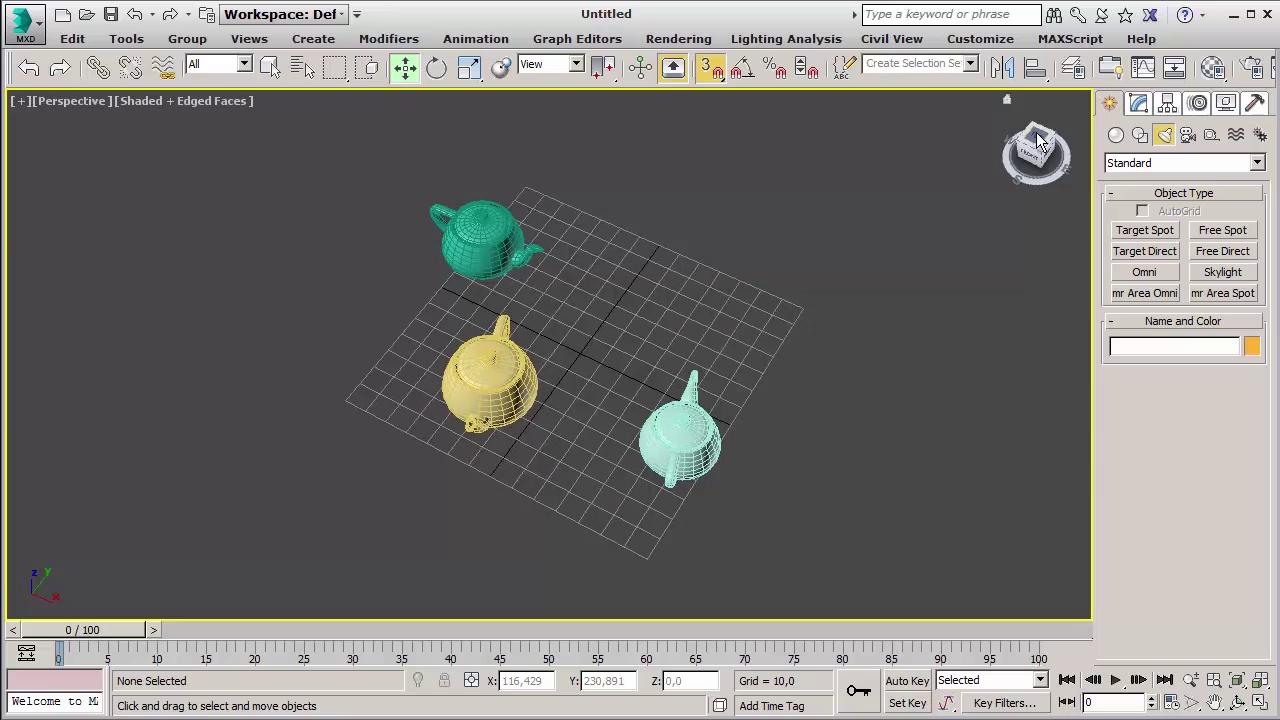
- Configure the ViewCube with Large size and 25% inactive opacity, and turn off its display in the viewports
{"action": "right_click", "coordinate": [1047, 150]}
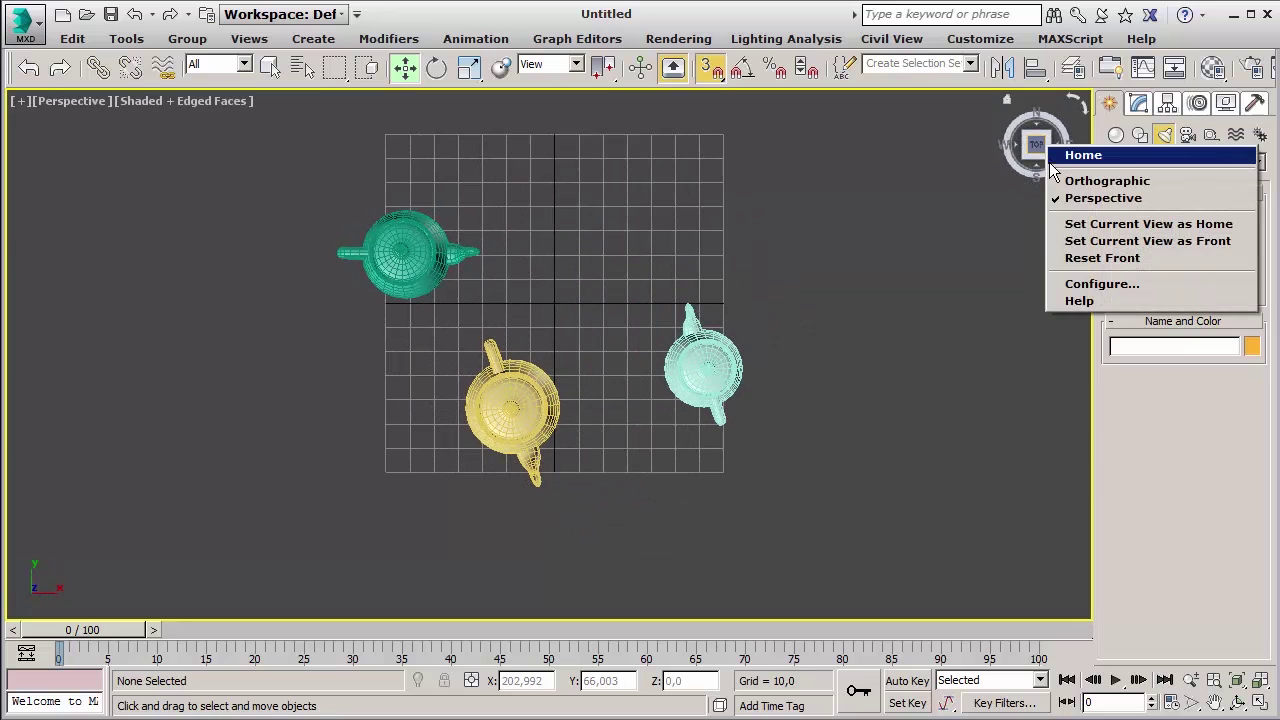
{"action": "left_click", "coordinate": [1090, 288]}
{"action": "left_click", "coordinate": [733, 254]}
{"action": "left_click", "coordinate": [725, 269]}
{"action": "left_click", "coordinate": [733, 280]}
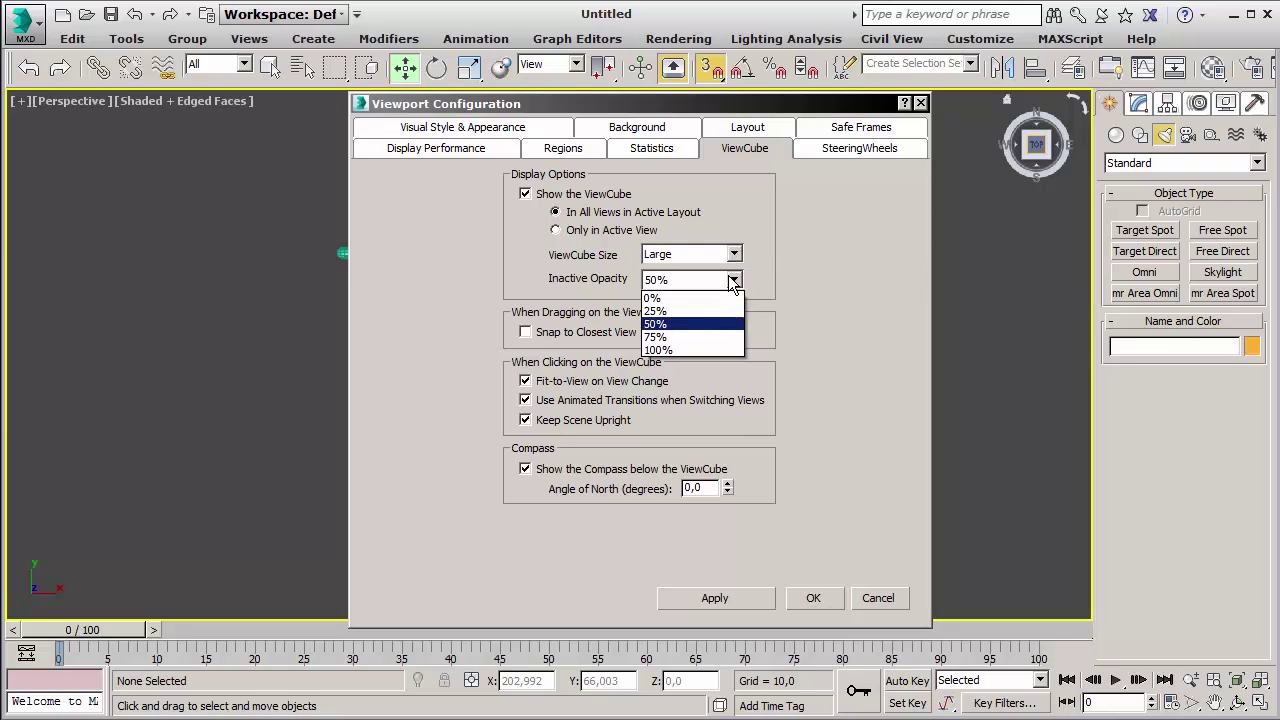
{"action": "left_click", "coordinate": [721, 310]}
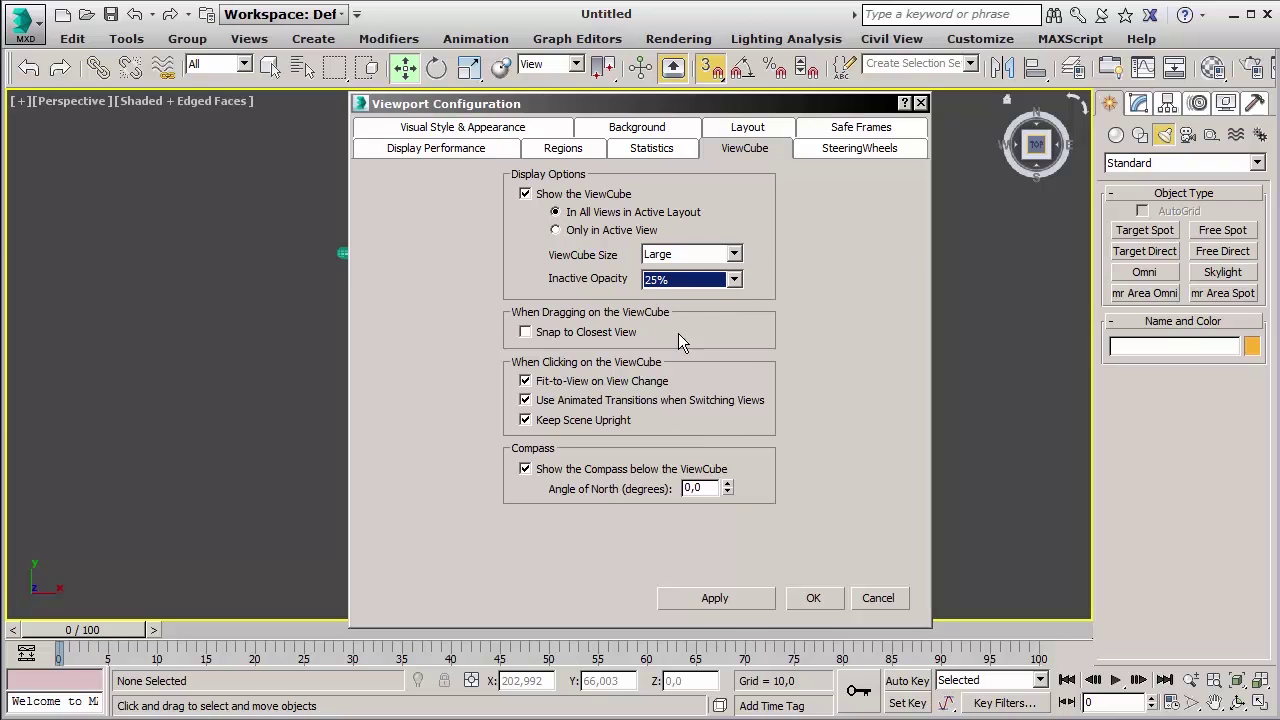
{"action": "left_click", "coordinate": [587, 386]}
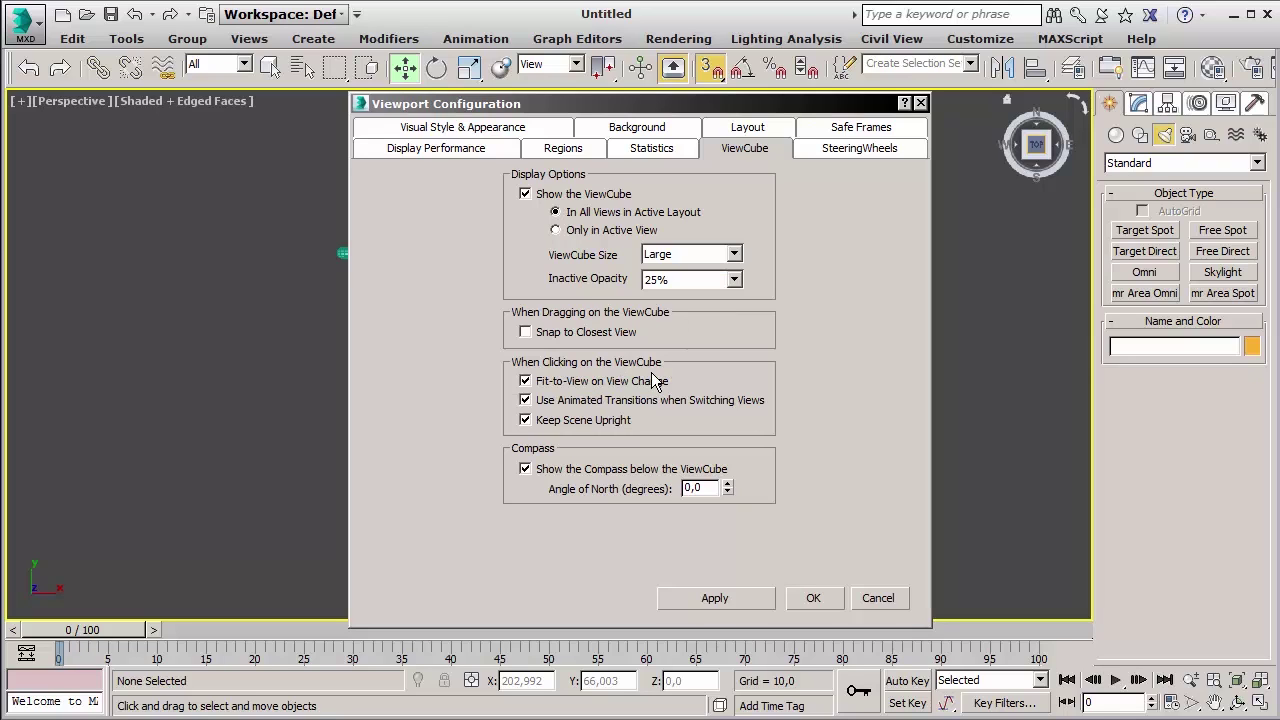
{"action": "left_click", "coordinate": [526, 194]}
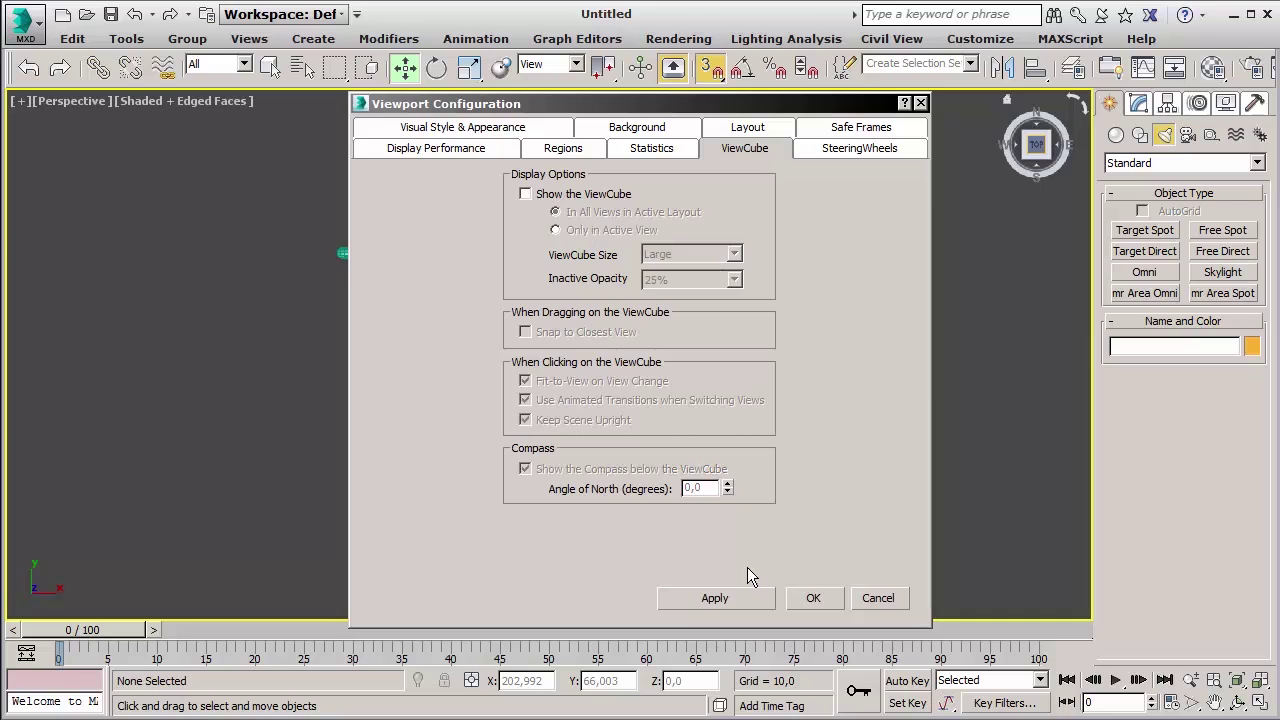
{"action": "left_click", "coordinate": [813, 598]}
- Orbit, pan and zoom the Perspective view of the three teapots in and out
{"action": "middle_click_drag", "start_coordinate": [707, 360], "coordinate": [722, 211], "text": "alt"}
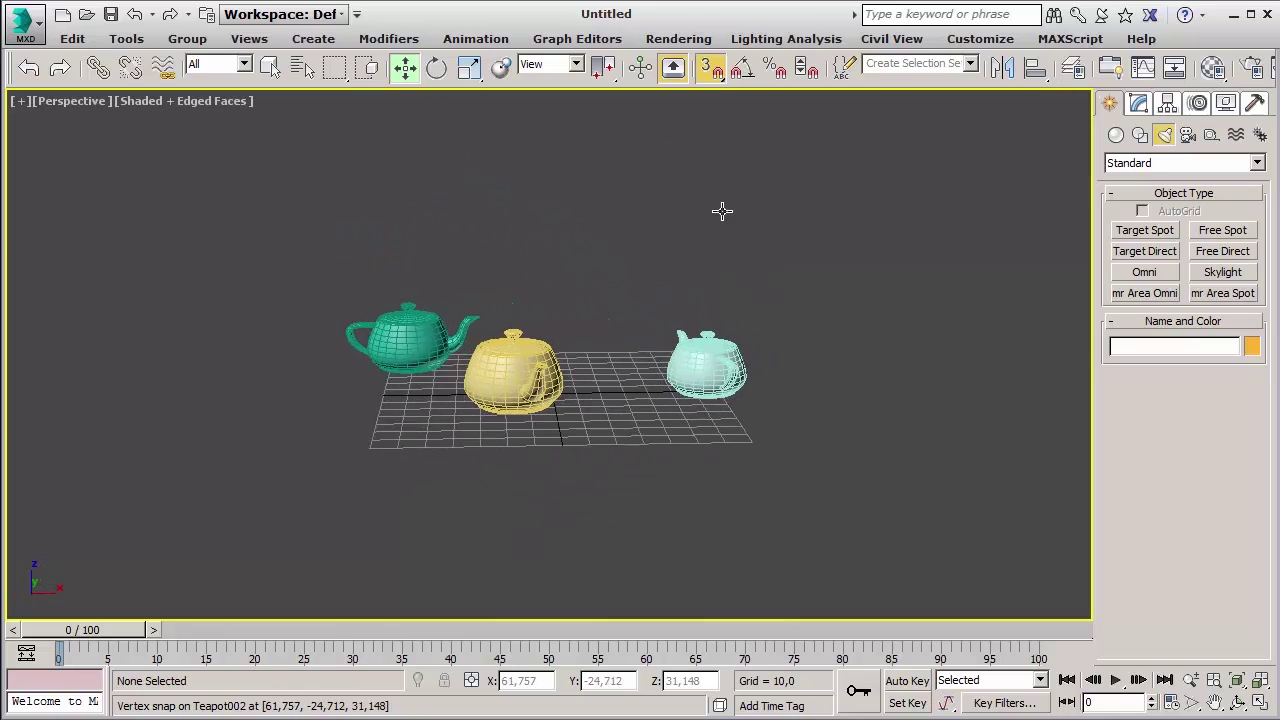
{"action": "middle_click_drag", "start_coordinate": [614, 363], "coordinate": [611, 390]}
{"action": "scroll", "coordinate": [611, 393], "scroll_direction": "up", "scroll_amount": 2}
{"action": "scroll", "coordinate": [611, 385], "scroll_direction": "up", "scroll_amount": 2}
{"action": "scroll", "coordinate": [611, 384], "scroll_direction": "down", "scroll_amount": 5}
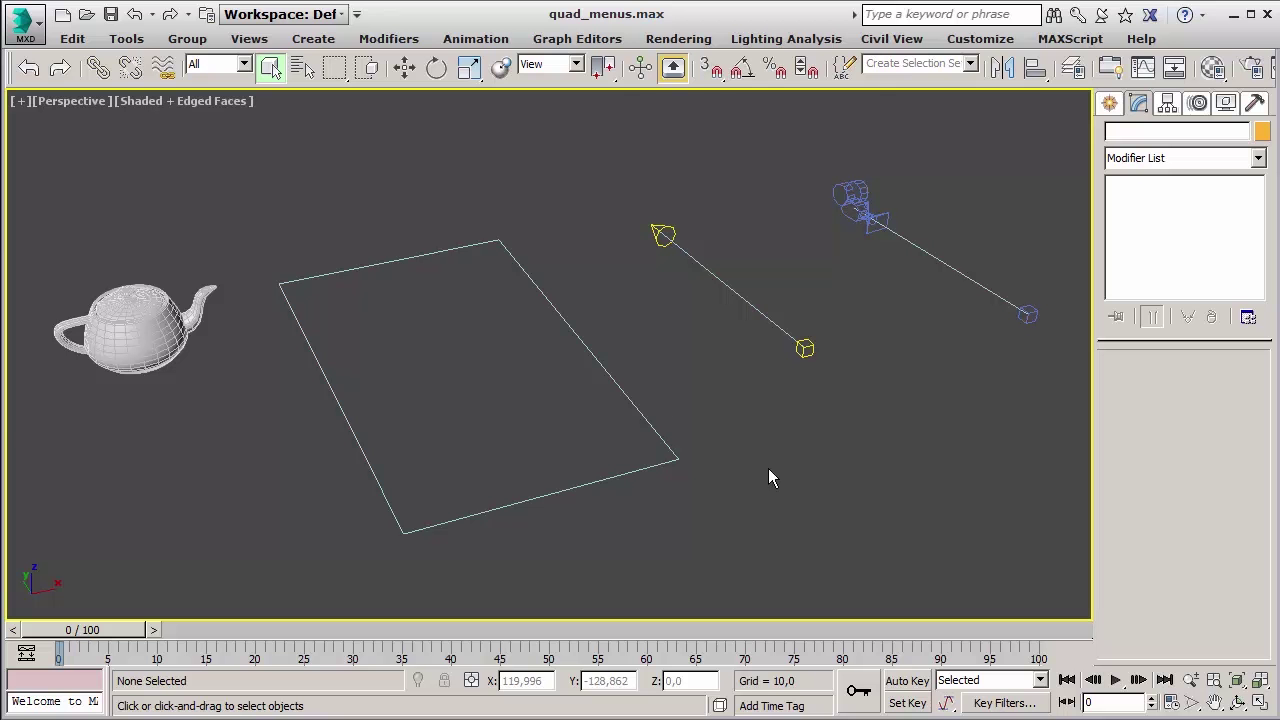
- Select the editable poly teapot, examine its quad menu and enter Polygon level from it
{"action": "left_click", "coordinate": [129, 323]}
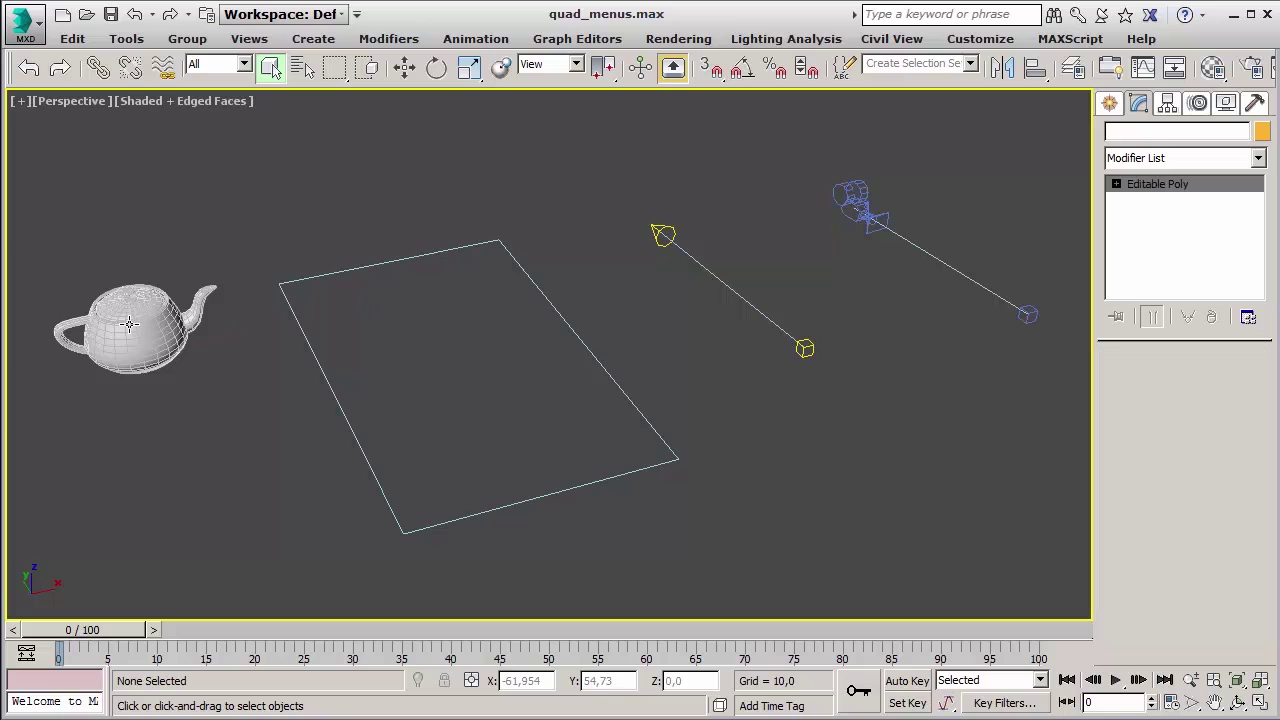
{"action": "right_click", "coordinate": [147, 296]}
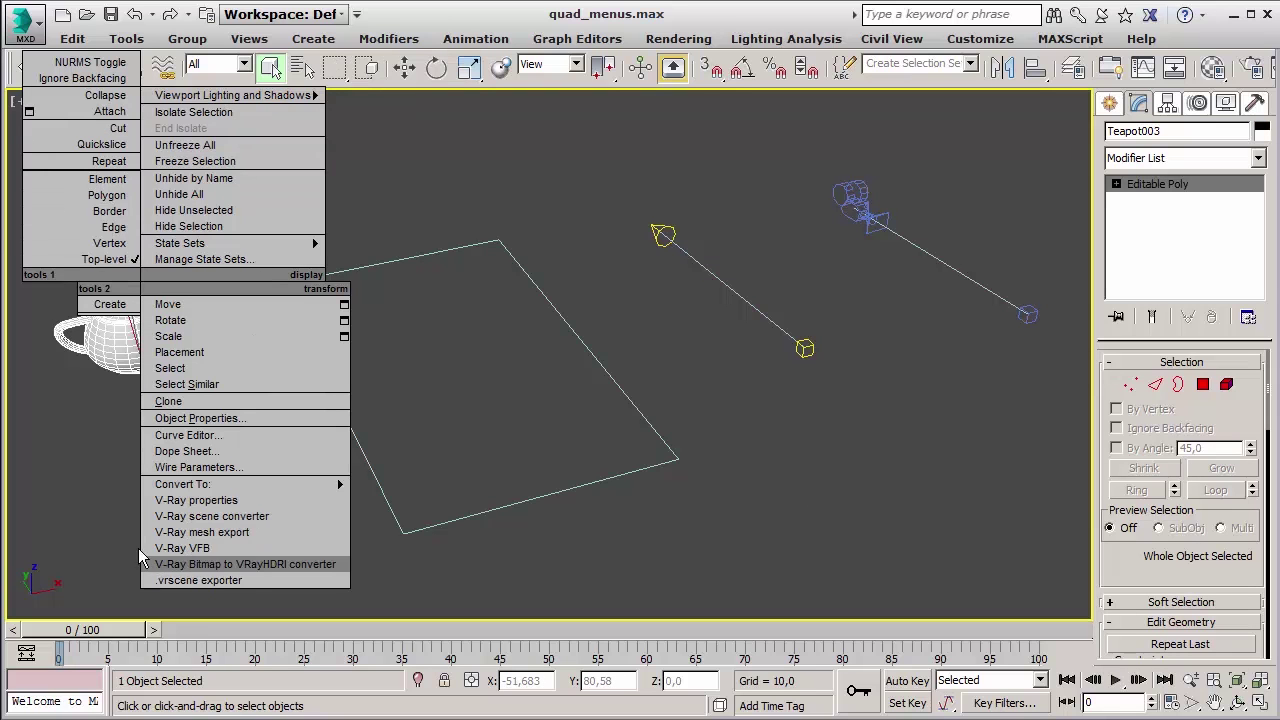
{"action": "left_click", "coordinate": [86, 199]}
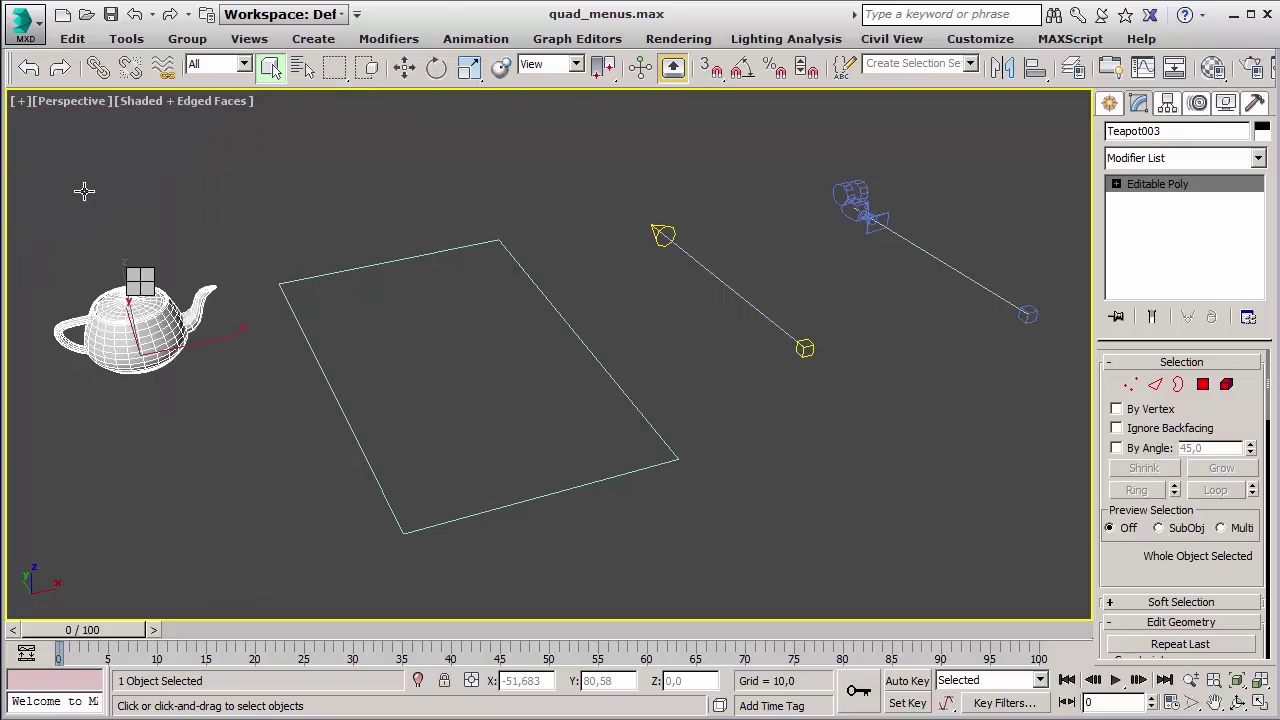
- Select different regions of polygons on the teapot's lid and body, and exit Polygon level
{"action": "left_click_drag", "start_coordinate": [107, 228], "coordinate": [153, 342]}
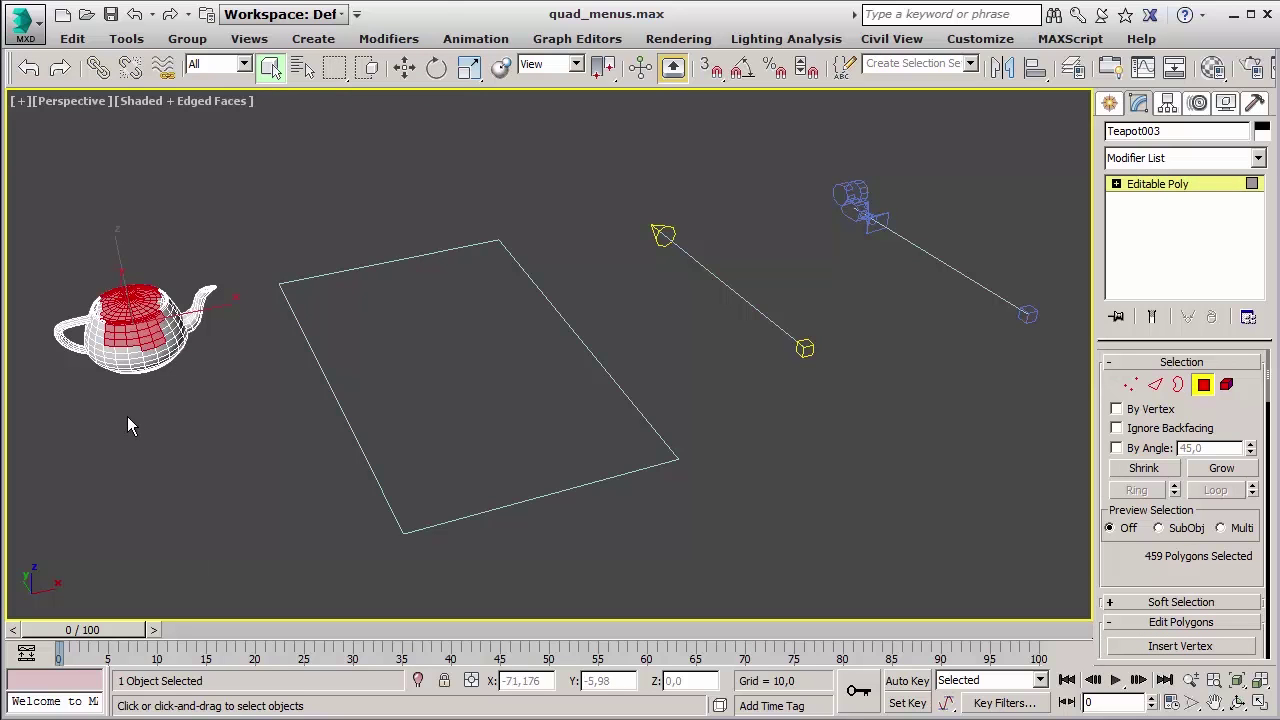
{"action": "left_click_drag", "start_coordinate": [127, 416], "coordinate": [175, 297]}
{"action": "left_click_drag", "start_coordinate": [117, 425], "coordinate": [232, 316]}
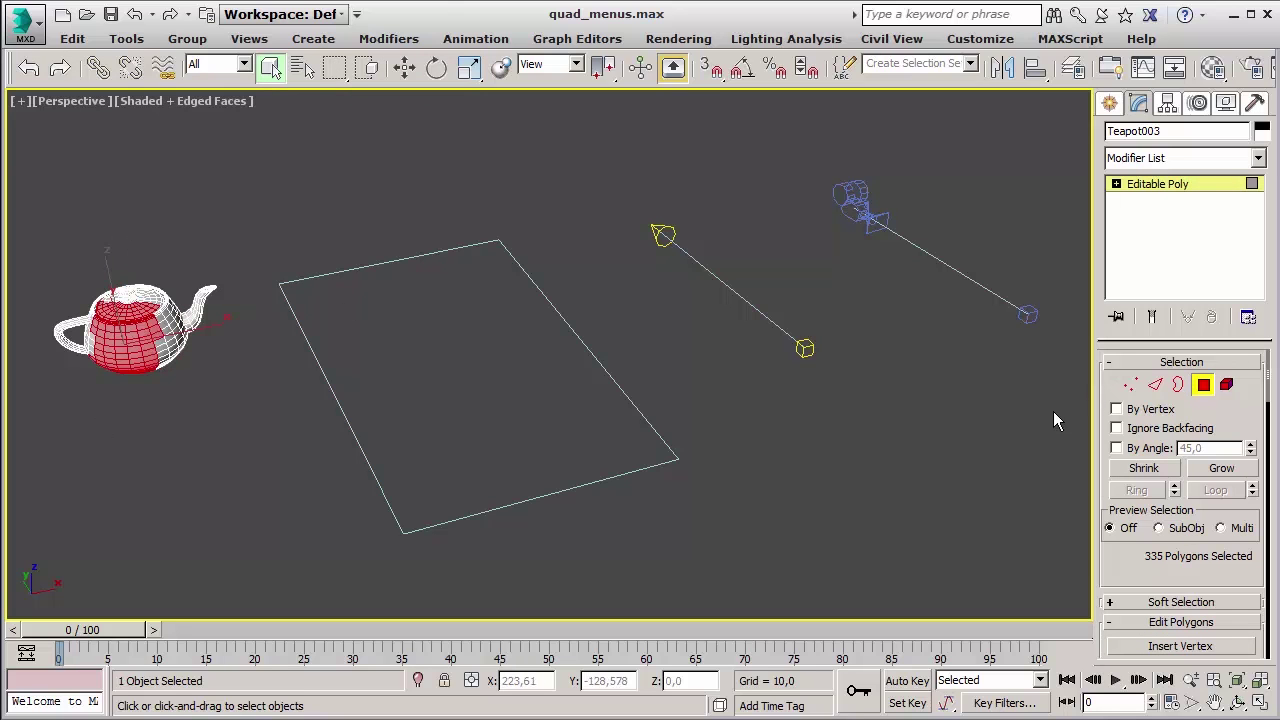
{"action": "left_click", "coordinate": [1203, 384]}
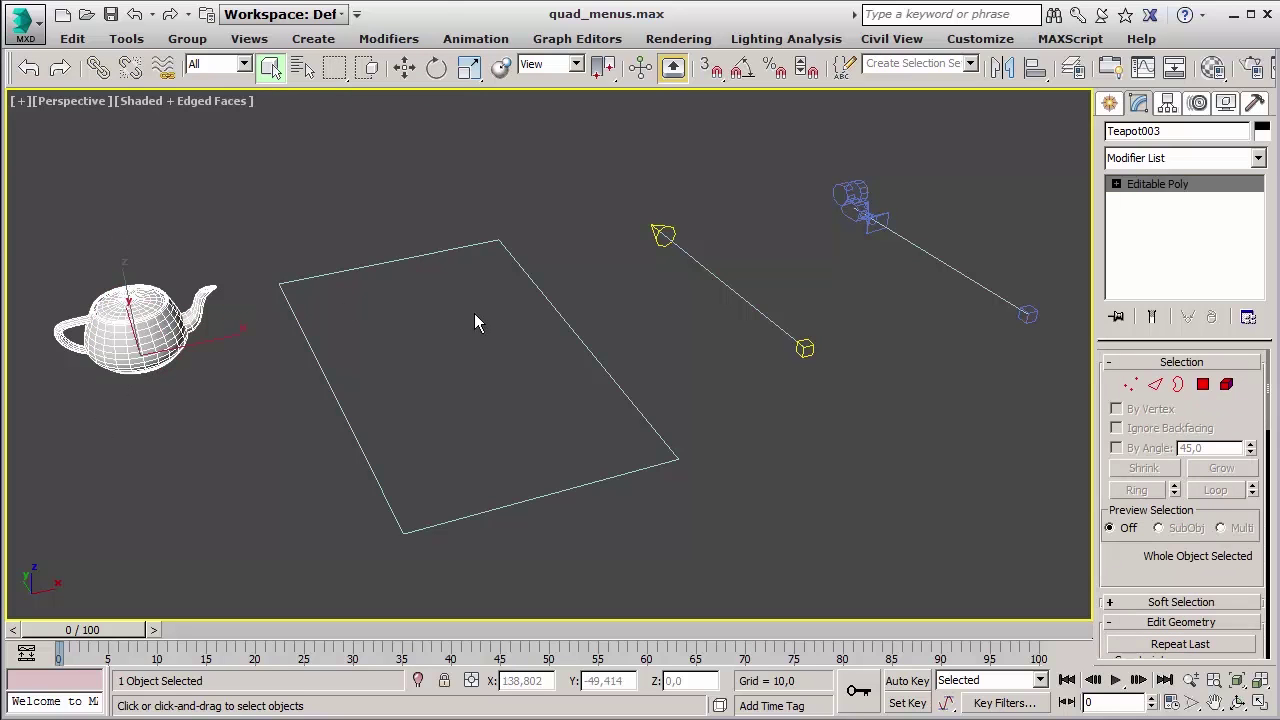
- Select the rectangle spline, examine the tools in its quad menu and deselect it
{"action": "left_click", "coordinate": [321, 274]}
{"action": "right_click", "coordinate": [356, 256]}
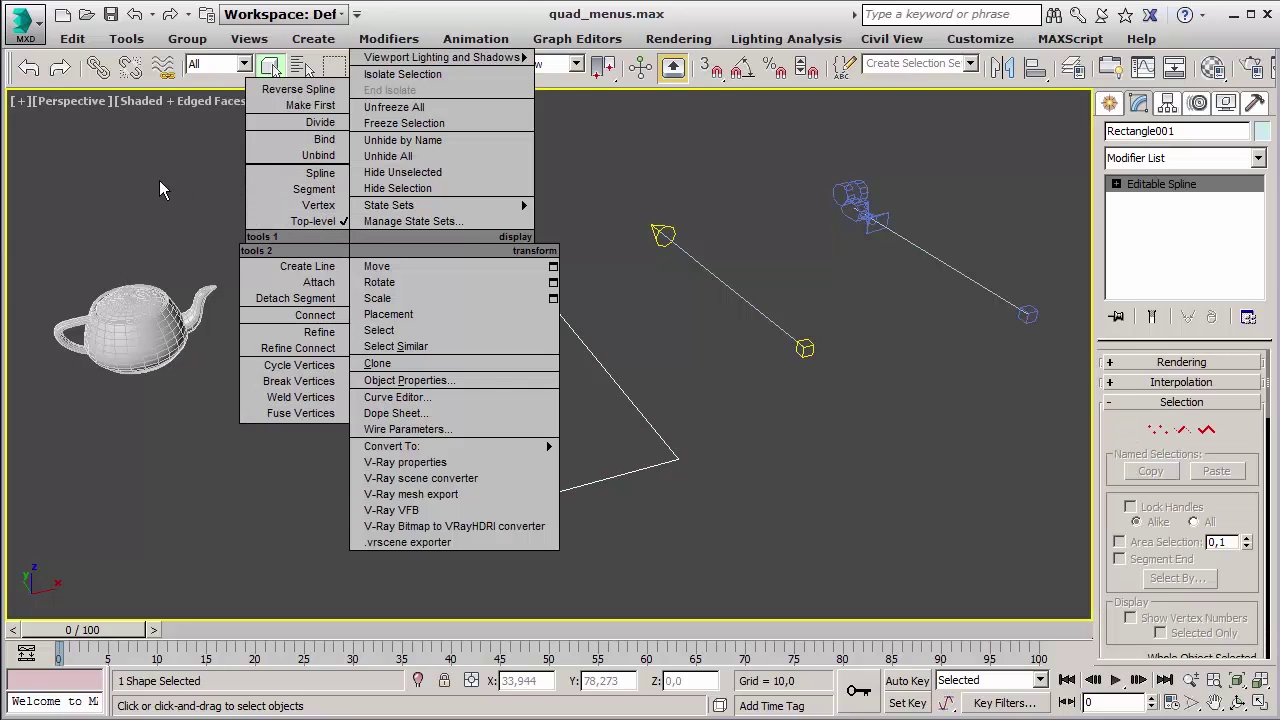
{"action": "left_click", "coordinate": [631, 257]}
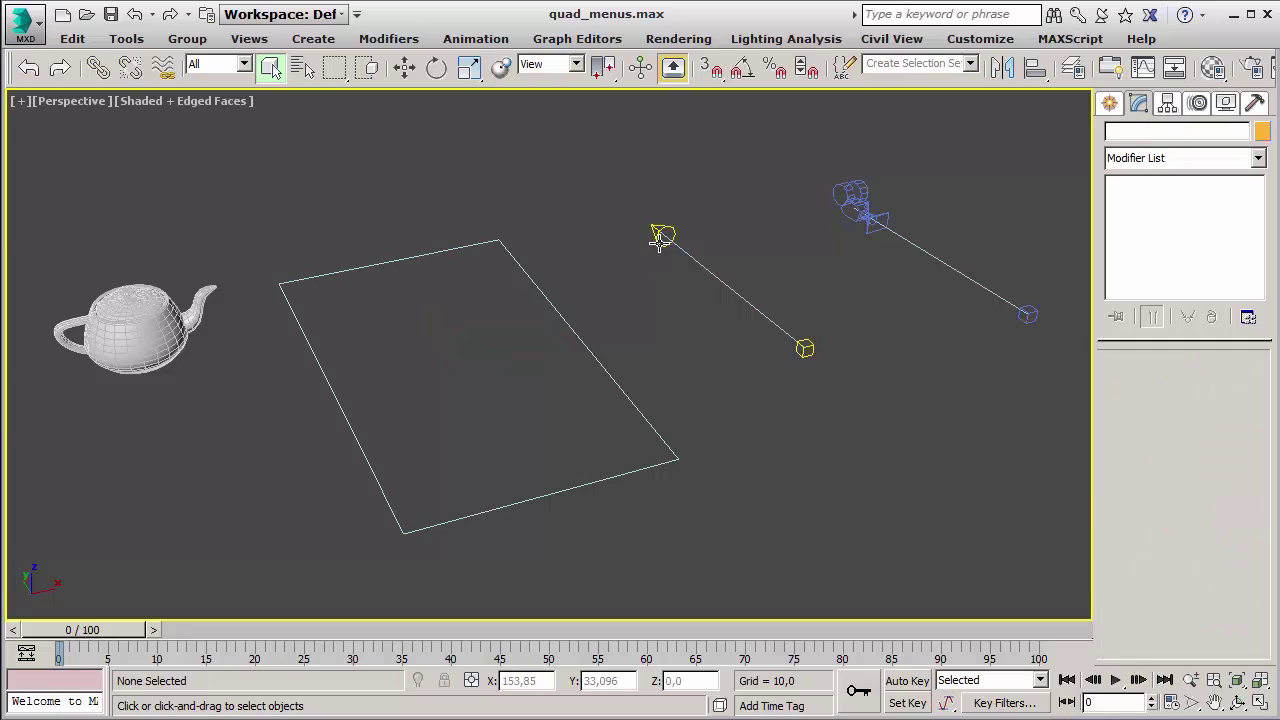
- Select the target spotlight, examine the light tools in its quad menu and deselect the light
{"action": "left_click", "coordinate": [660, 236]}
{"action": "right_click", "coordinate": [656, 220]}
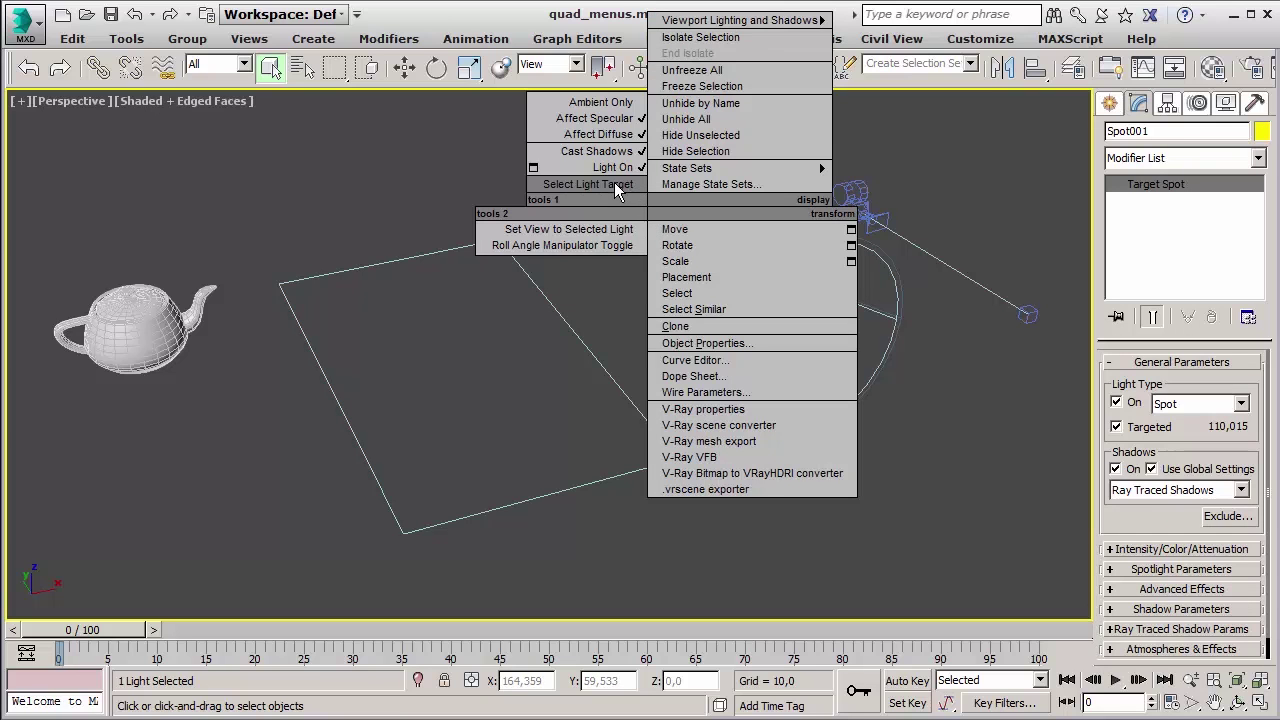
{"action": "left_click", "coordinate": [615, 184]}
{"action": "left_click", "coordinate": [743, 186]}
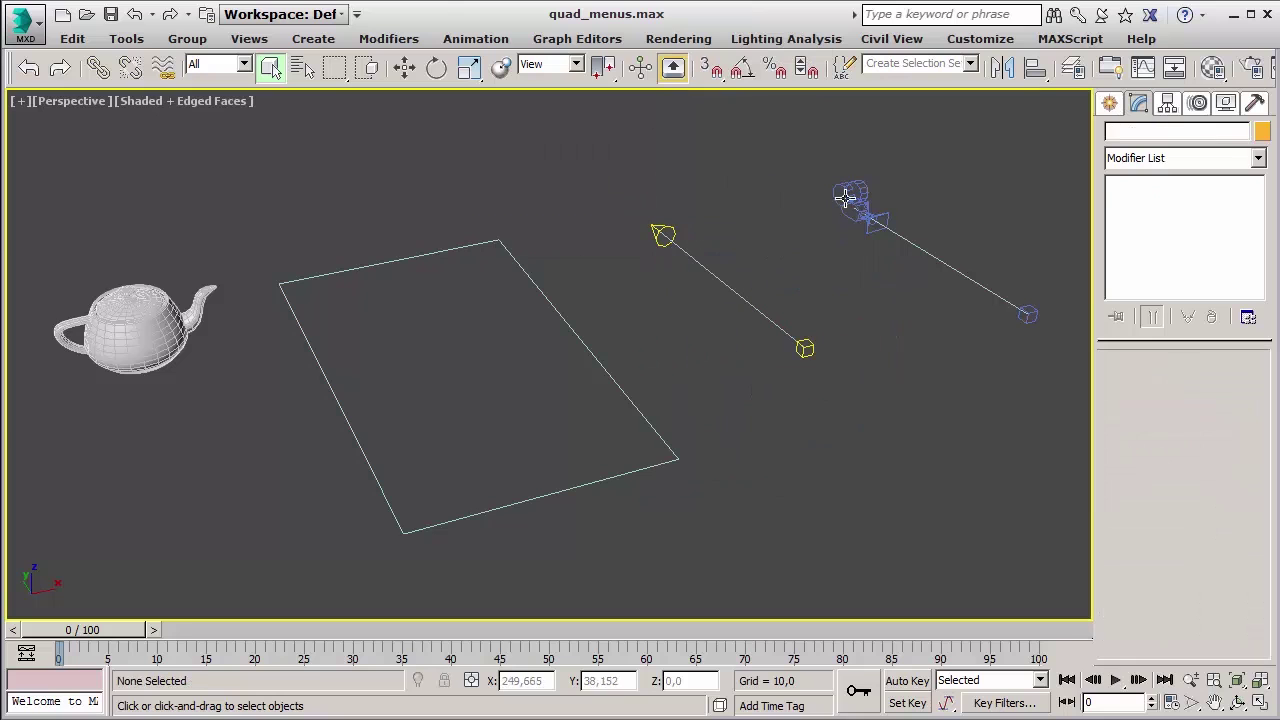
- Apply the Camera Correction modifier to the target camera from its quad menu, and deselect the camera
{"action": "left_click", "coordinate": [850, 195]}
{"action": "right_click", "coordinate": [845, 201]}
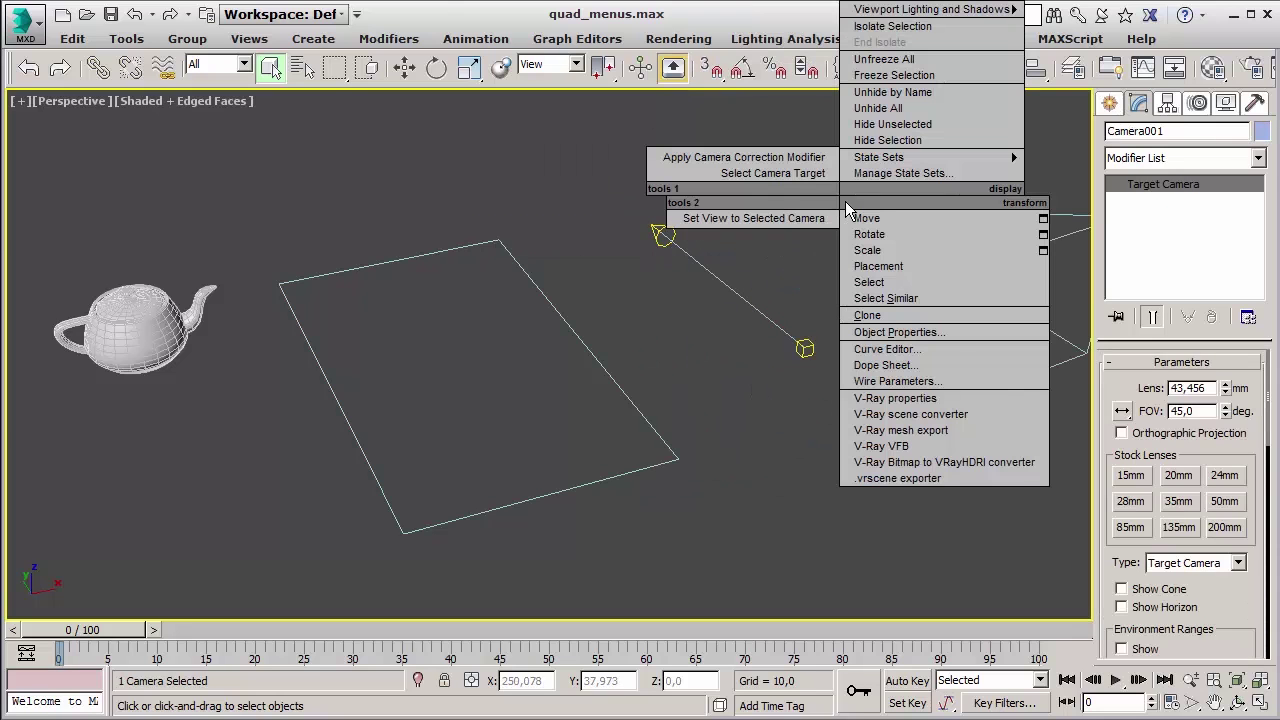
{"action": "left_click", "coordinate": [790, 158]}
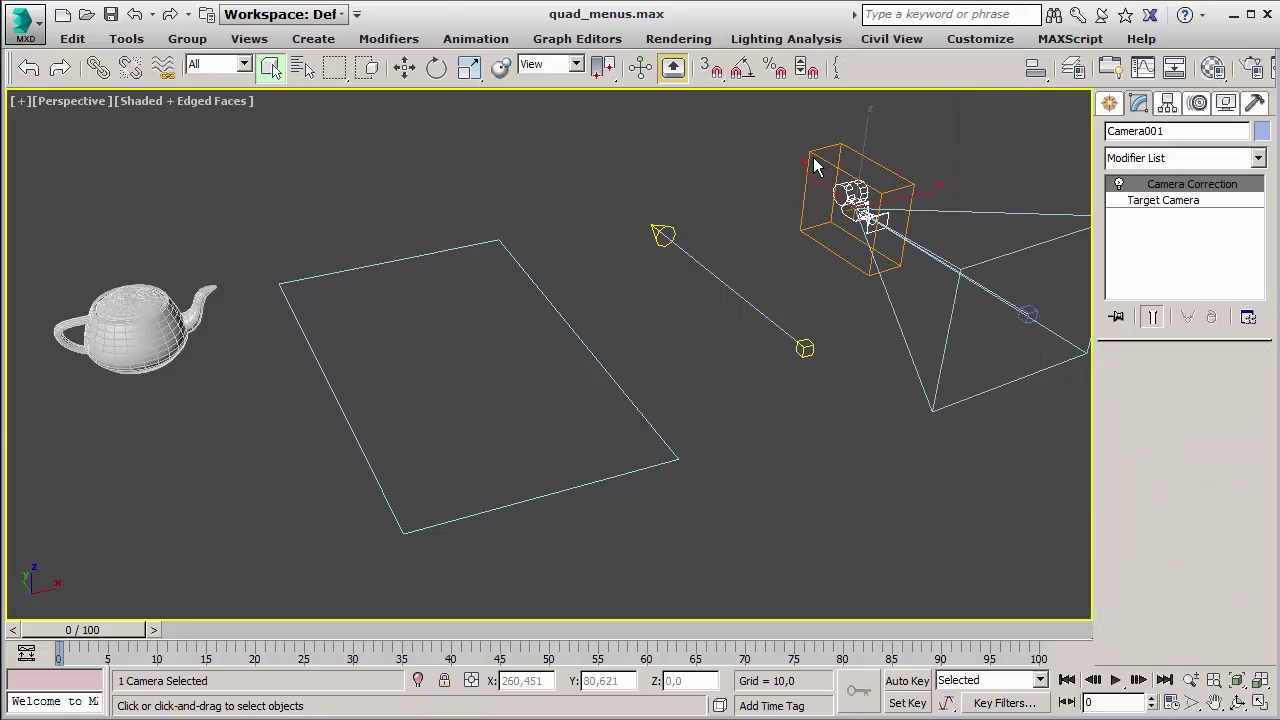
{"action": "left_click", "coordinate": [761, 268]}
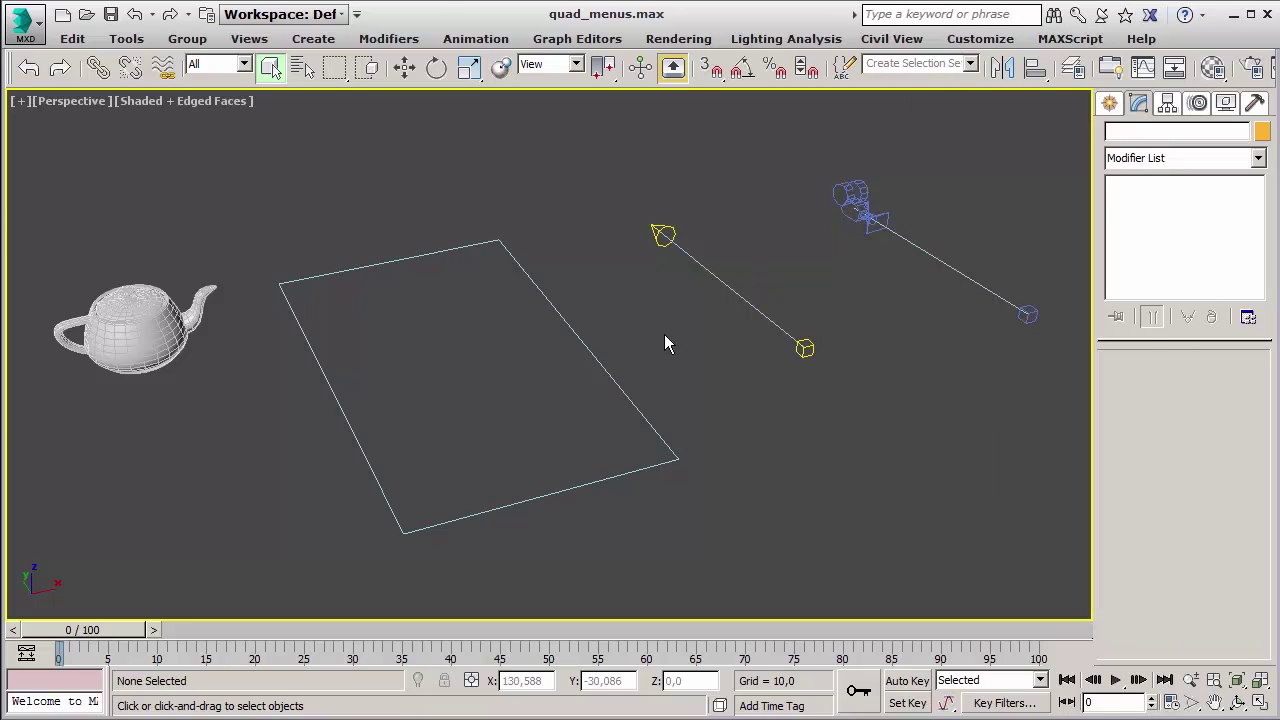
- Select the editable poly teapot and examine the display, transform and Convert To options in its quad menu
{"action": "left_click", "coordinate": [157, 318]}
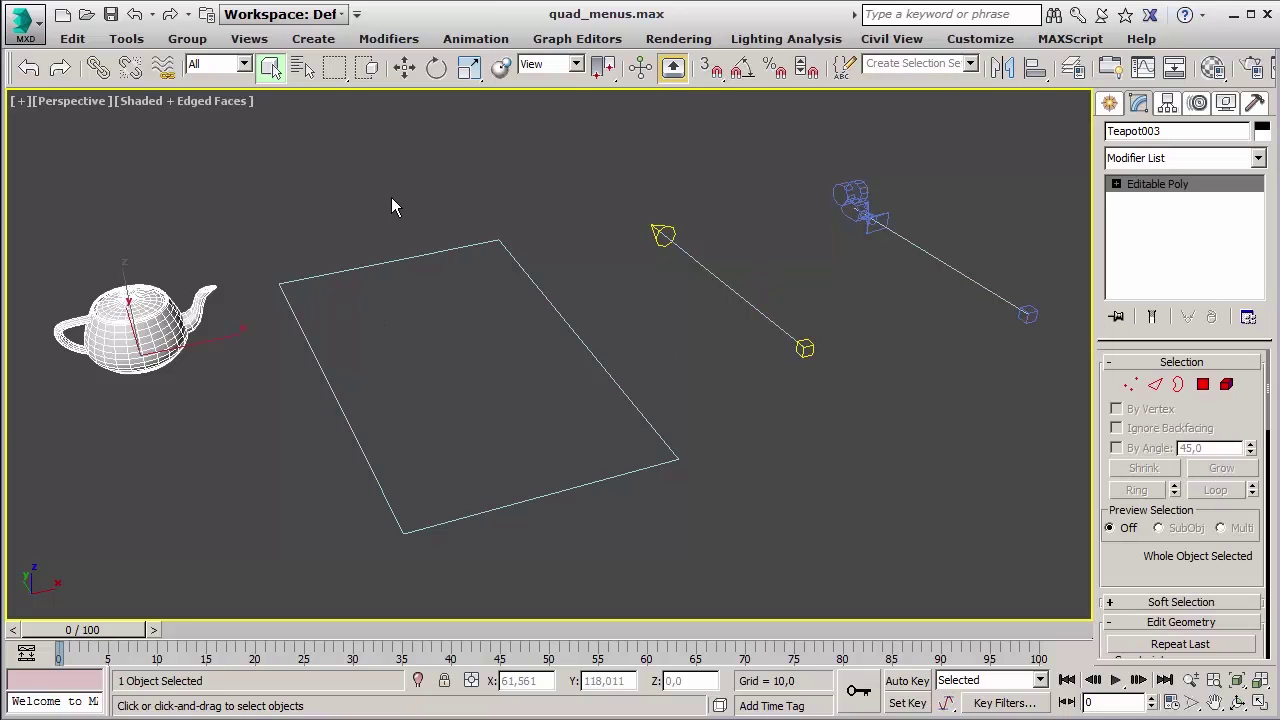
{"action": "right_click", "coordinate": [391, 240]}
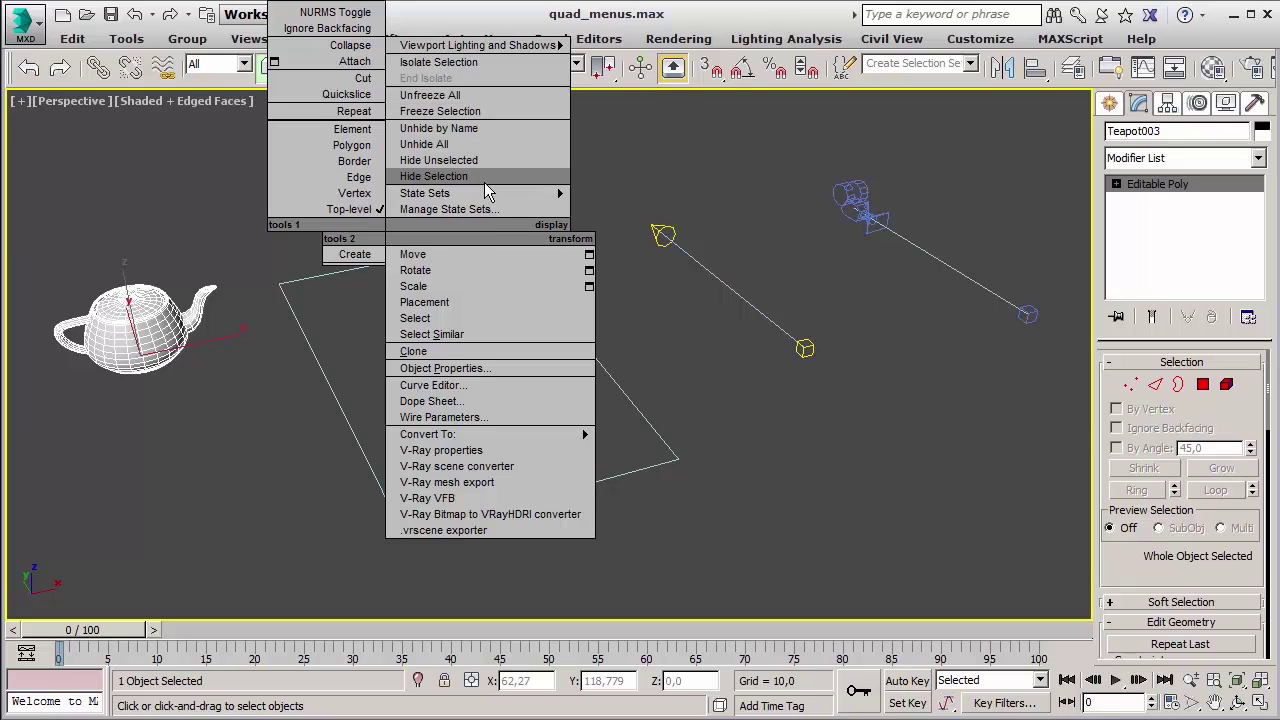
{"action": "mouse_move", "coordinate": [516, 438]}
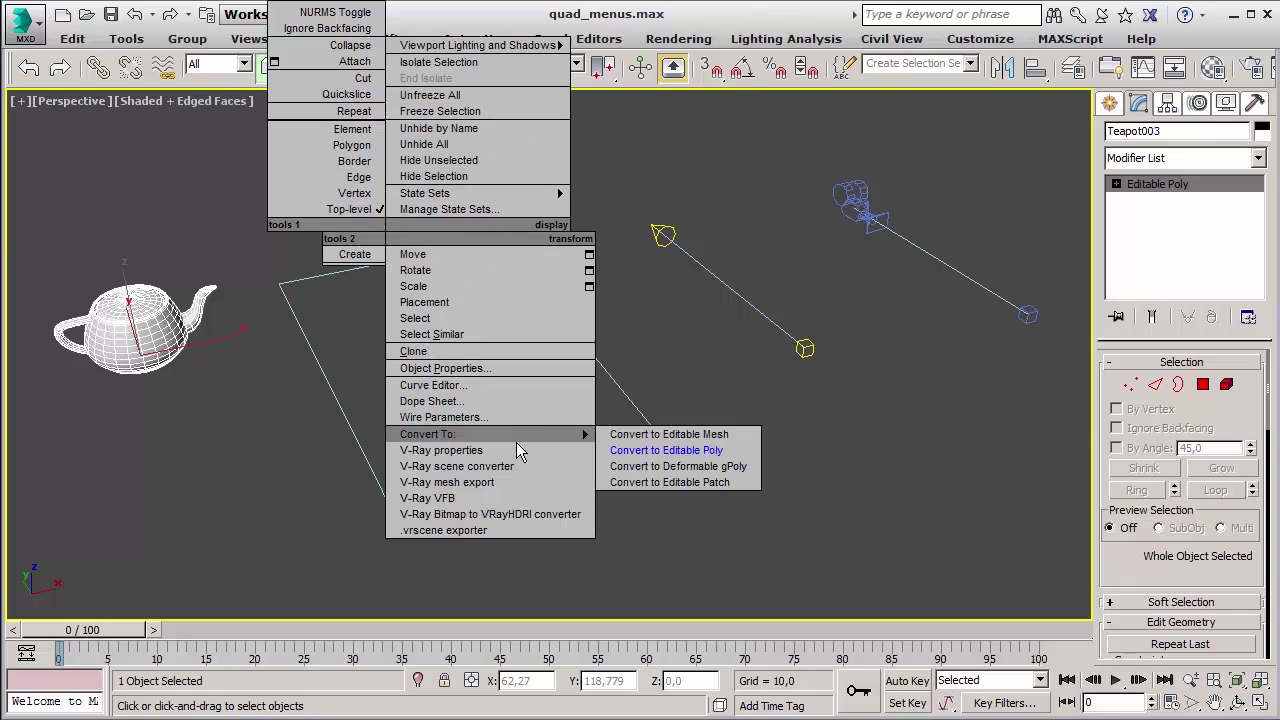